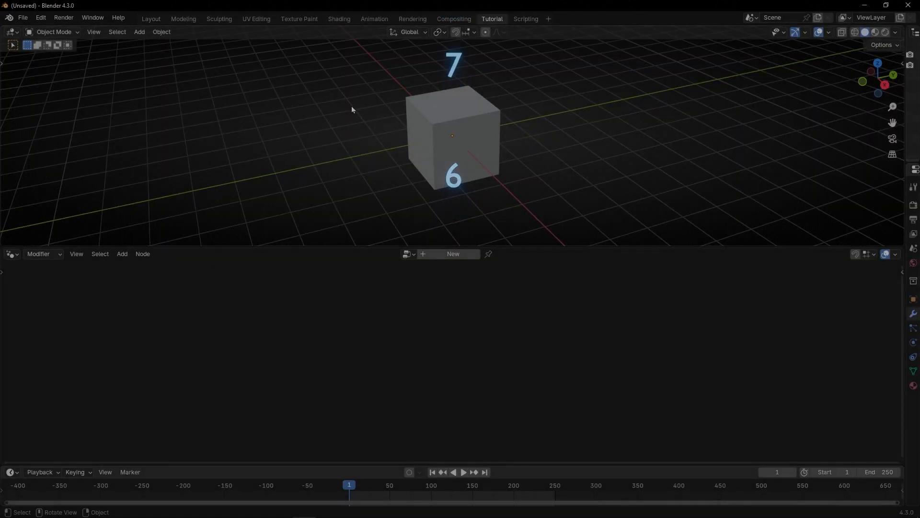
Step: Create a new Geometry Nodes tree for the cube and delete its Group Input node
{"action": "left_click", "coordinate": [452, 256]}
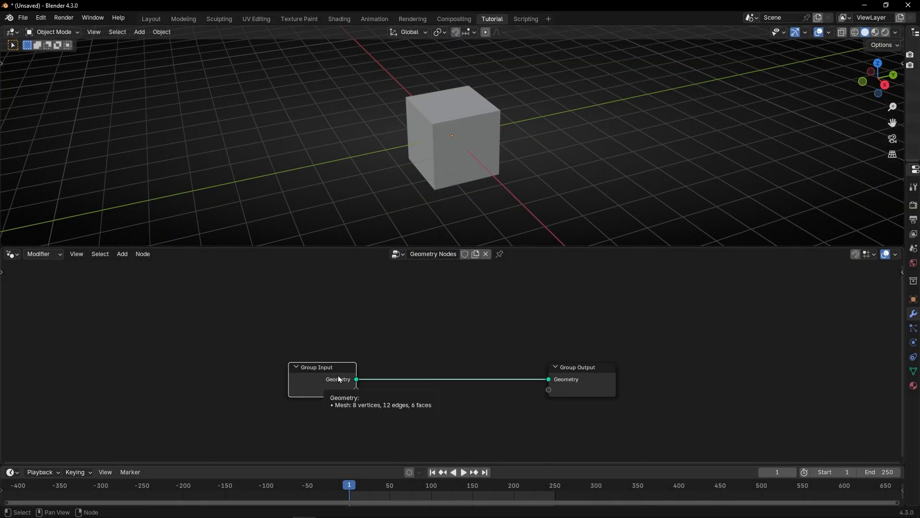
{"action": "left_click", "coordinate": [339, 380]}
{"action": "key", "text": "x"}
Step: Add a Points node to the node tree
{"action": "key", "text": "shift+a"}
{"action": "type", "text": "points"}
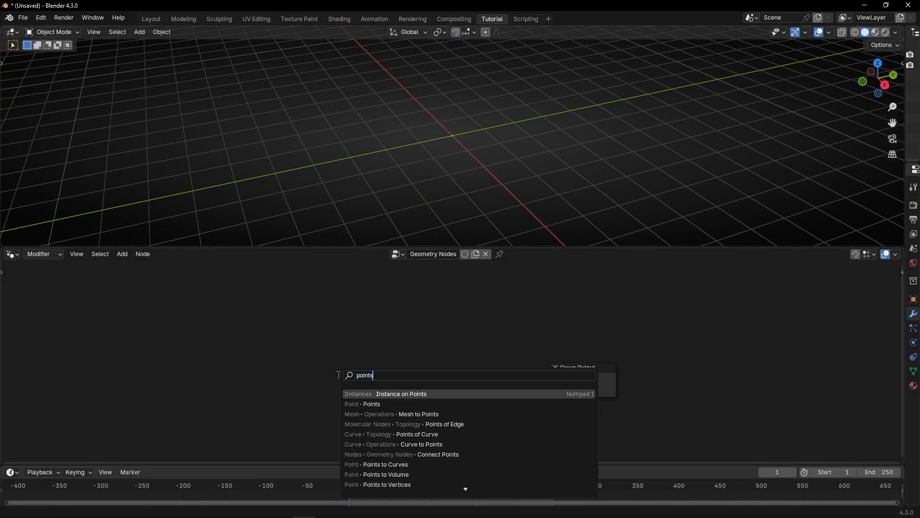
{"action": "key", "text": "Down"}
{"action": "key", "text": "Return"}
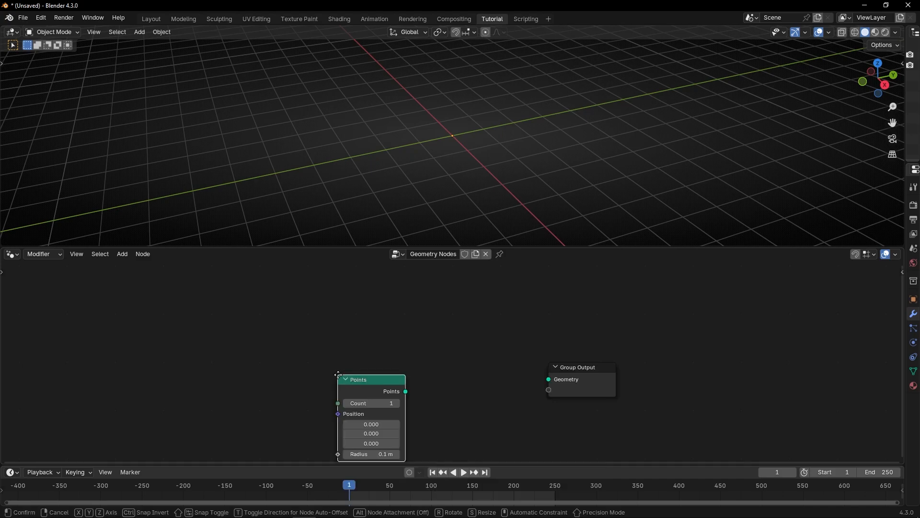
{"action": "left_click", "coordinate": [248, 332]}
Step: Add a Simulation zone next to the Points node
{"action": "key", "text": "shift+a"}
{"action": "type", "text": "si"}
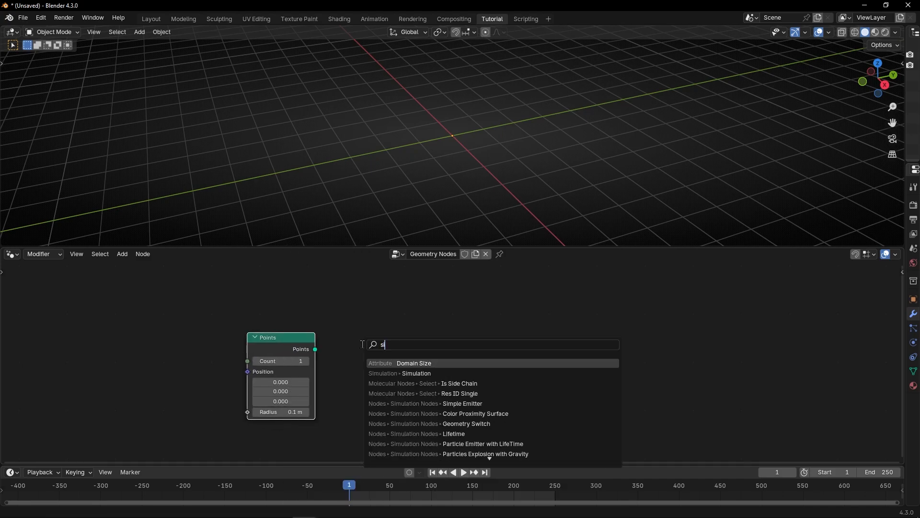
{"action": "type", "text": "mu"}
{"action": "key", "text": "Return"}
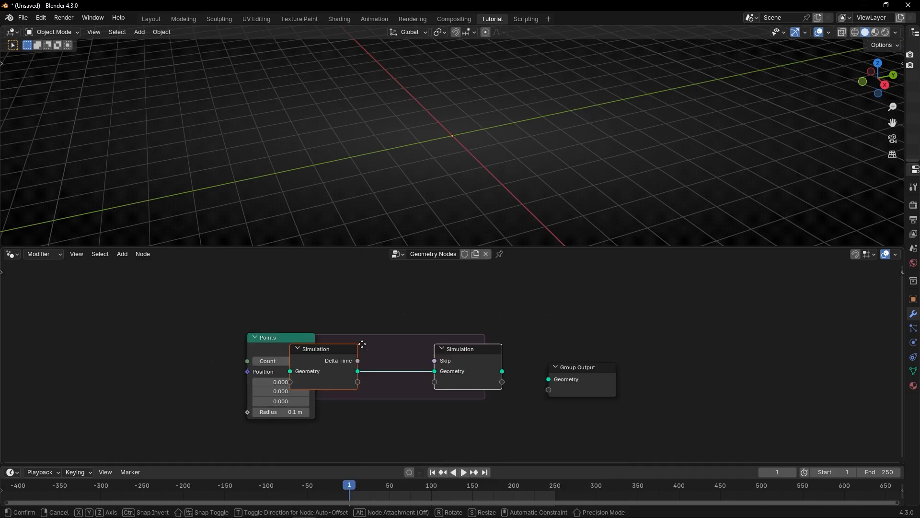
{"action": "left_click", "coordinate": [382, 294]}
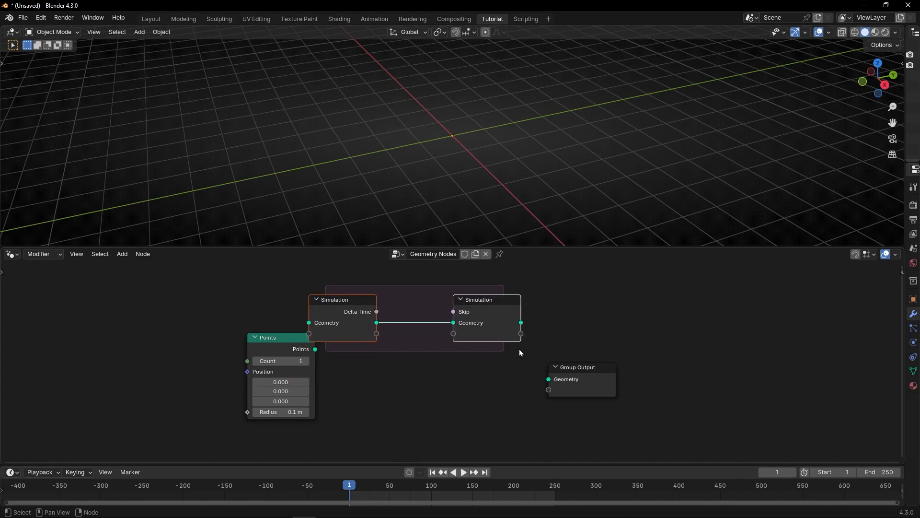
Step: Arrange the Simulation zone, Group Output and Points nodes in the maximized node editor, linking the zone to the Group Output
{"action": "left_click_drag", "start_coordinate": [521, 323], "coordinate": [576, 328]}
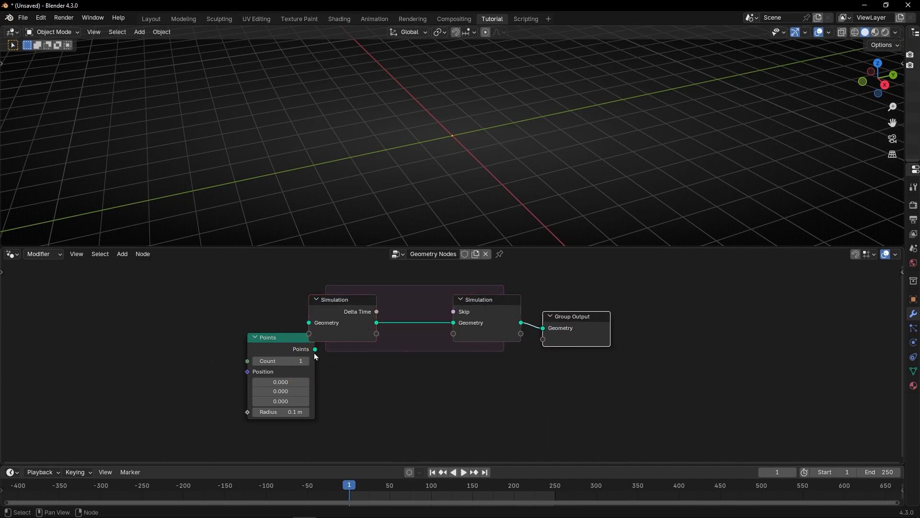
{"action": "left_click_drag", "start_coordinate": [282, 350], "coordinate": [265, 367]}
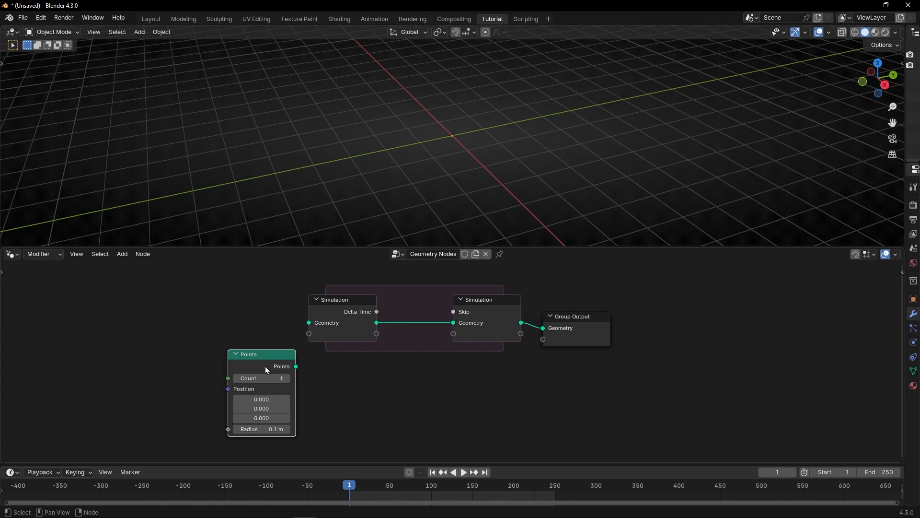
{"action": "key", "text": "ctrl+space"}
{"action": "scroll", "coordinate": [265, 368], "scroll_direction": "up", "scroll_amount": 3}
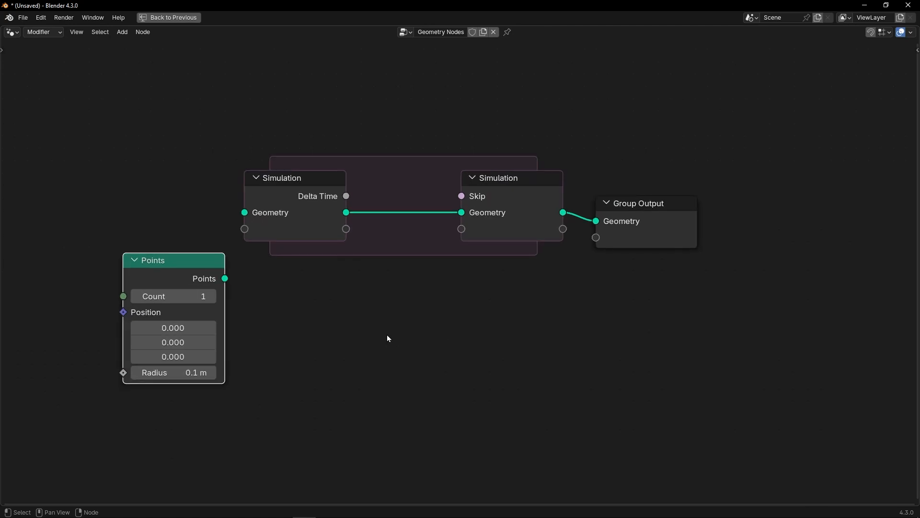
{"action": "left_click_drag", "start_coordinate": [383, 224], "coordinate": [326, 209]}
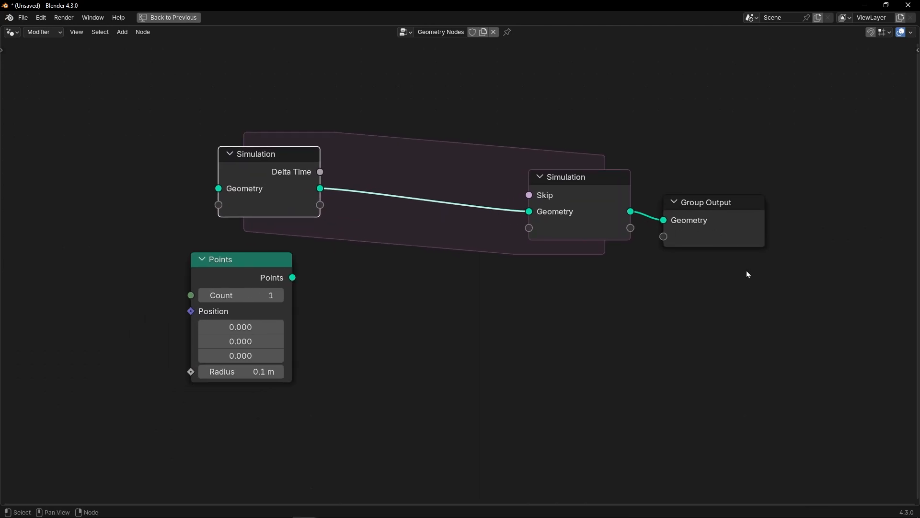
{"action": "left_click_drag", "start_coordinate": [748, 274], "coordinate": [664, 197]}
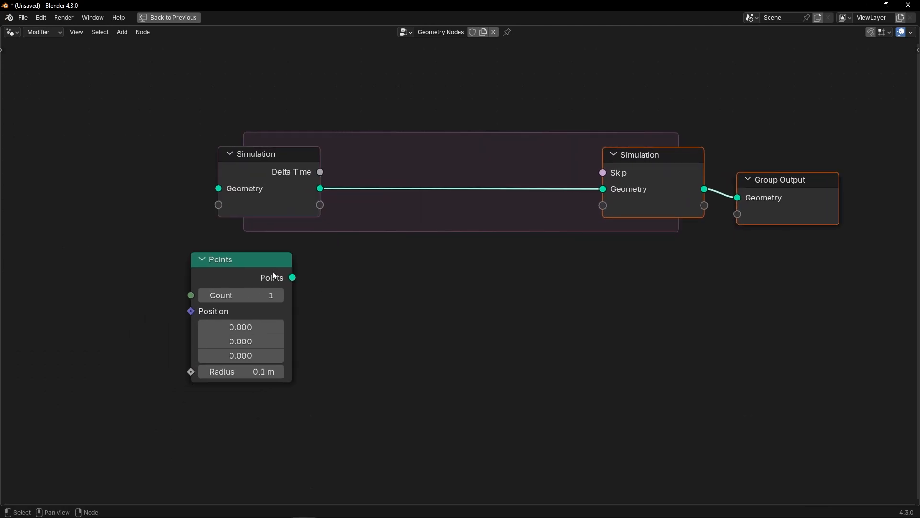
{"action": "left_click_drag", "start_coordinate": [274, 276], "coordinate": [396, 267]}
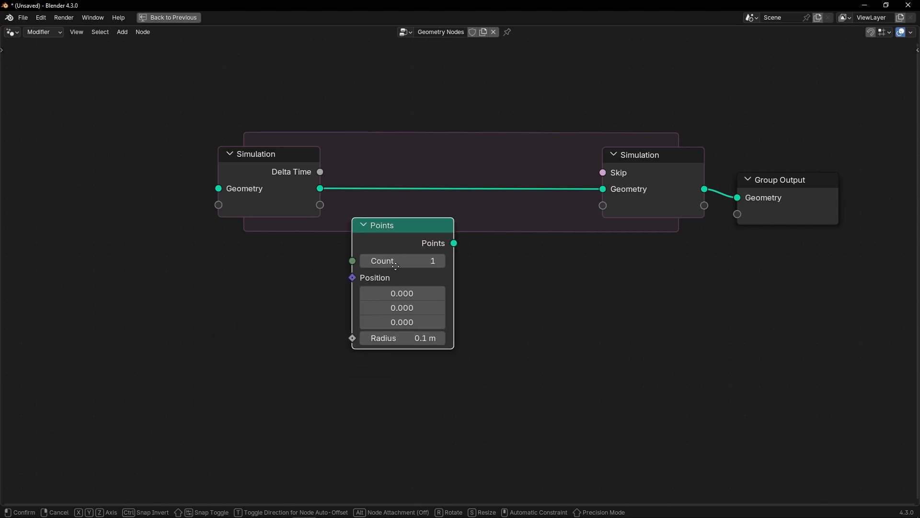
{"action": "key", "text": "Escape"}
Step: Insert a Join Geometry node inside the Simulation zone and connect the Points output to it
{"action": "key", "text": "shift+a"}
{"action": "type", "text": "joi"}
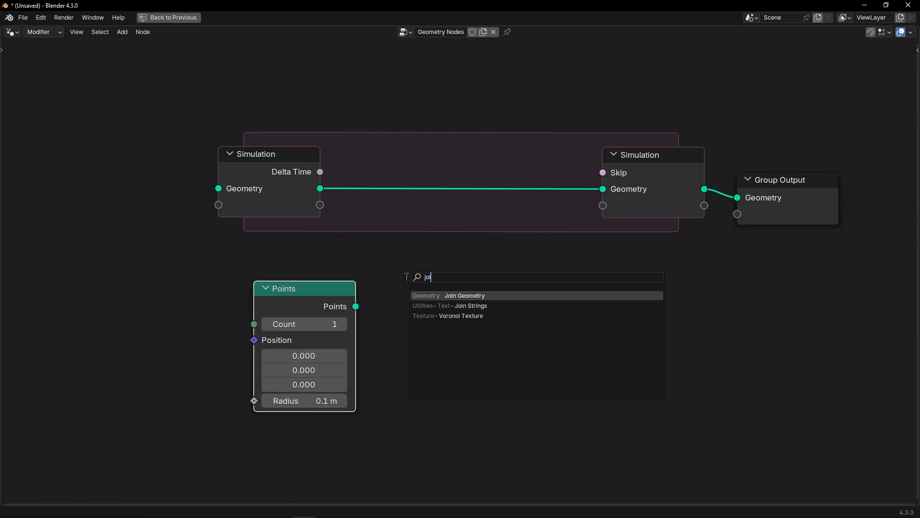
{"action": "key", "text": "Return"}
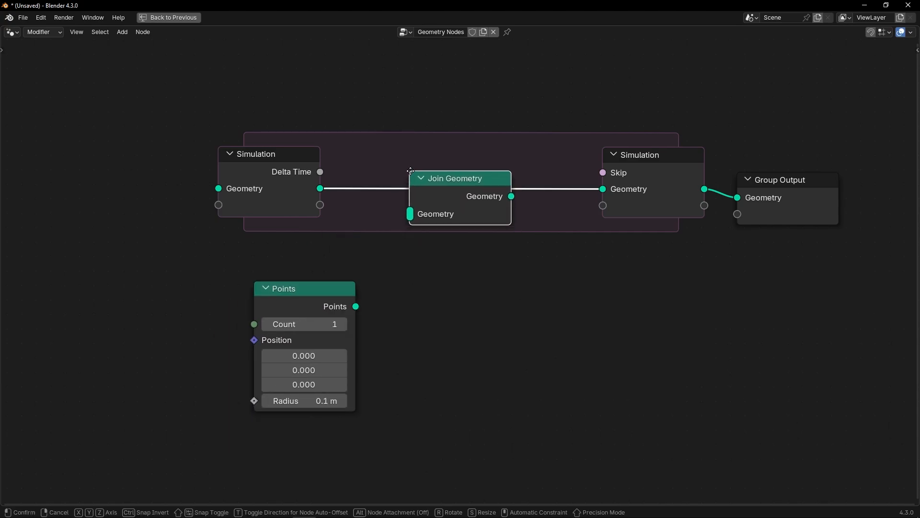
{"action": "left_click", "coordinate": [411, 172]}
{"action": "left_click_drag", "start_coordinate": [355, 306], "coordinate": [412, 222]}
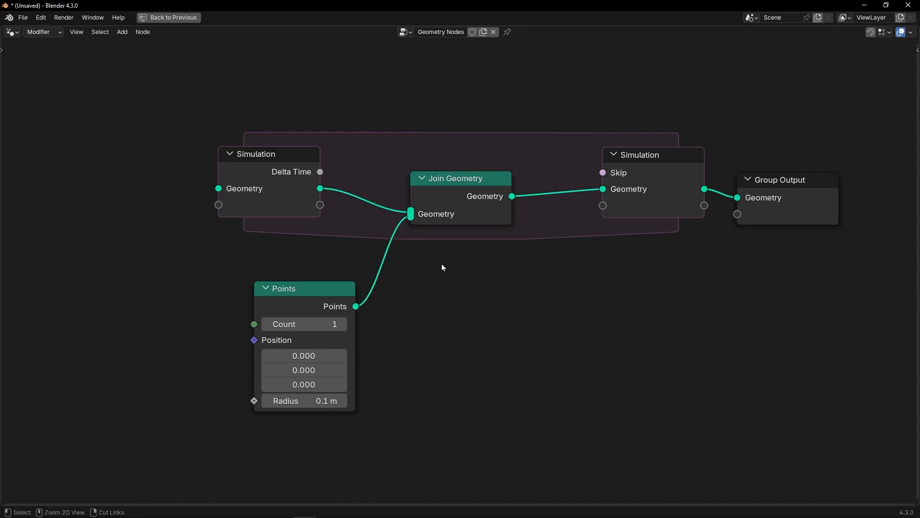
Step: Switch the 3D viewport to top view and hide the floor grid overlay
{"action": "key", "text": "ctrl+space"}
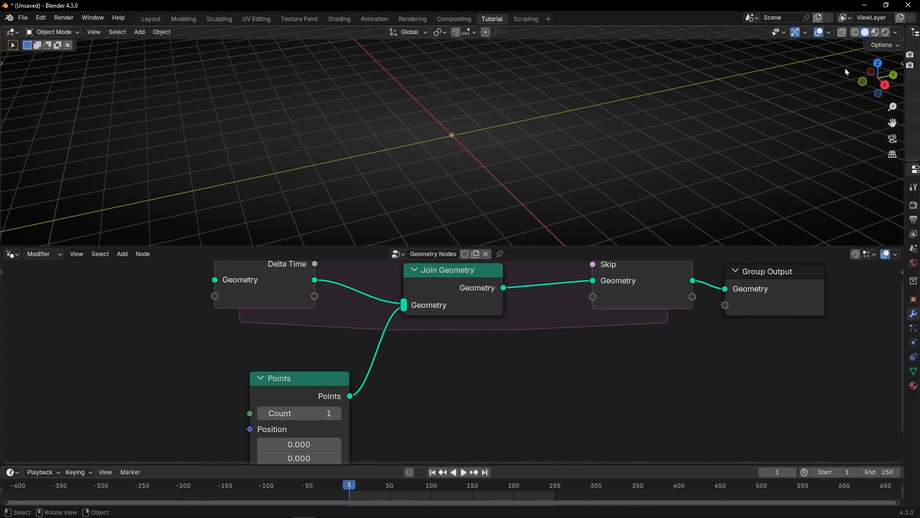
{"action": "left_click", "coordinate": [878, 63]}
{"action": "left_click", "coordinate": [829, 33]}
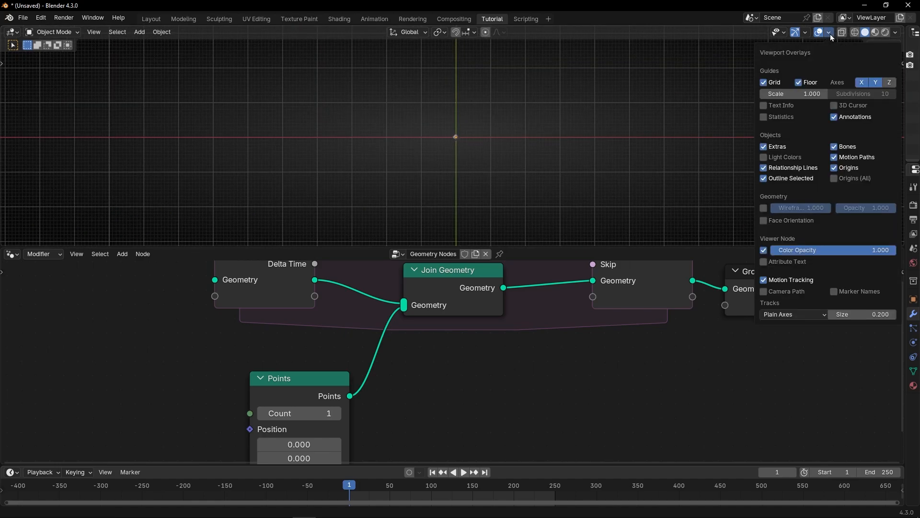
{"action": "left_click", "coordinate": [765, 82]}
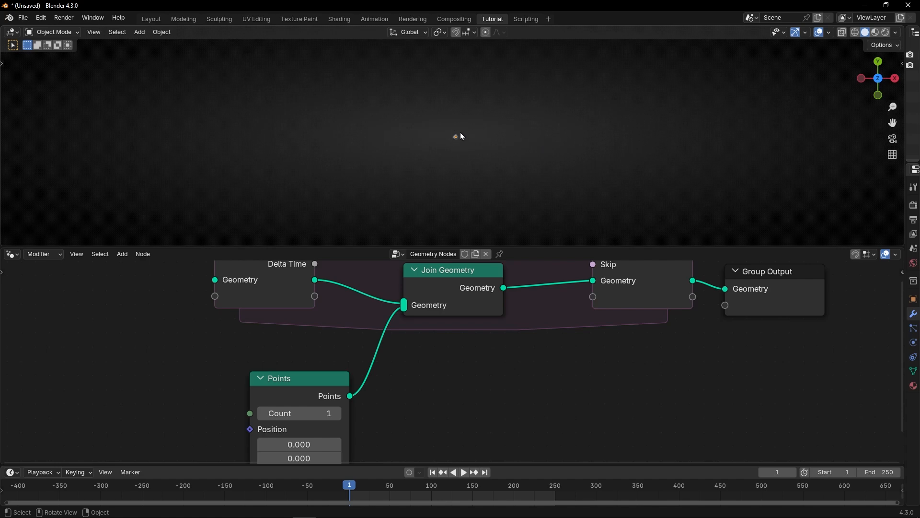
Step: Draw annotation arrows in the viewport showing points spreading outward, then return to the Select tool
{"action": "key", "text": "t"}
{"action": "left_click", "coordinate": [15, 178]}
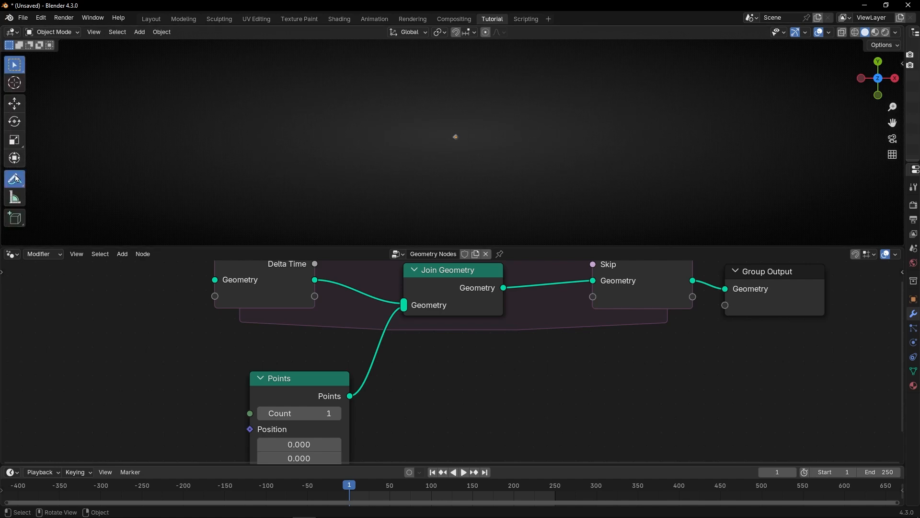
{"action": "left_click_drag", "start_coordinate": [458, 136], "coordinate": [404, 109]}
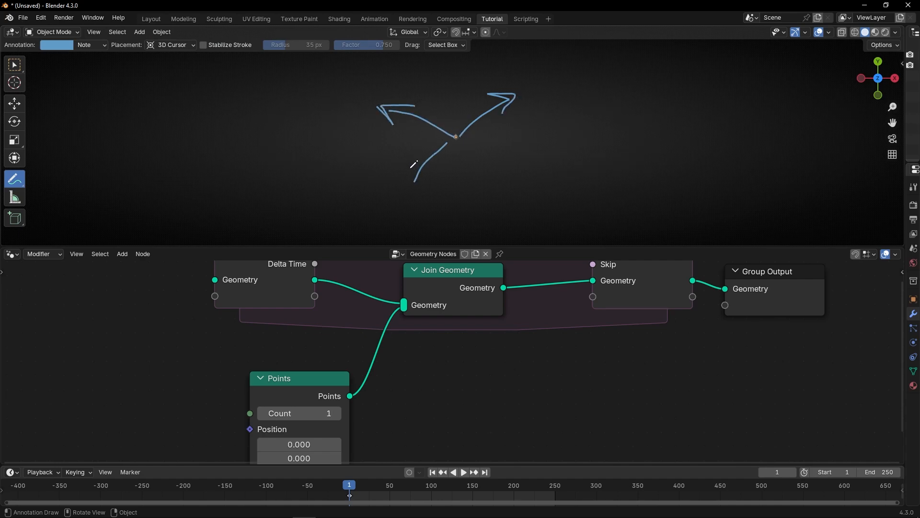
{"action": "mouse_move", "coordinate": [495, 163]}
{"action": "left_mouse_down"}
{"action": "mouse_move", "coordinate": [484, 184]}
{"action": "mouse_move", "coordinate": [479, 163]}
{"action": "mouse_move", "coordinate": [496, 165]}
{"action": "left_mouse_up"}
{"action": "key", "text": "t"}
{"action": "key", "text": "w"}
Step: Add a Store Named Attribute node between the Points node and the Join Geometry node
{"action": "key", "text": "ctrl+space"}
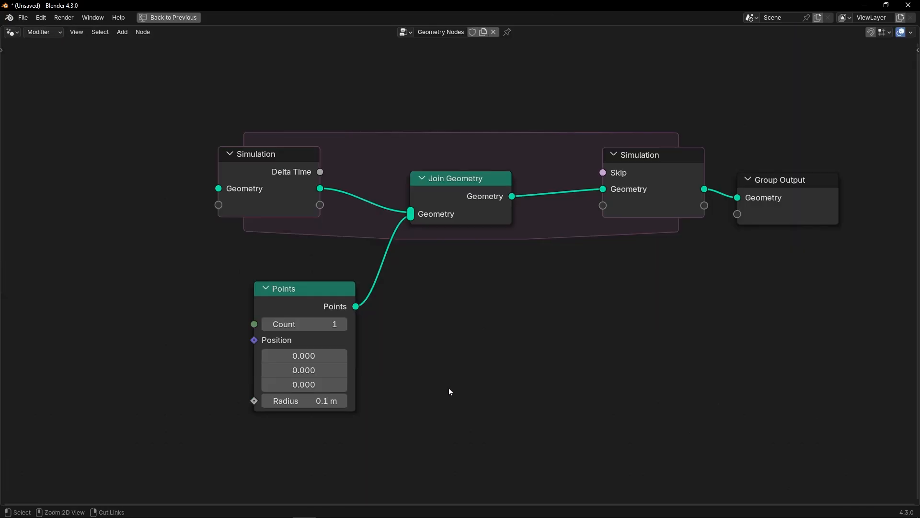
{"action": "middle_click_drag", "start_coordinate": [456, 344], "coordinate": [517, 273]}
{"action": "left_click_drag", "start_coordinate": [334, 234], "coordinate": [175, 342]}
{"action": "key", "text": "shift+a"}
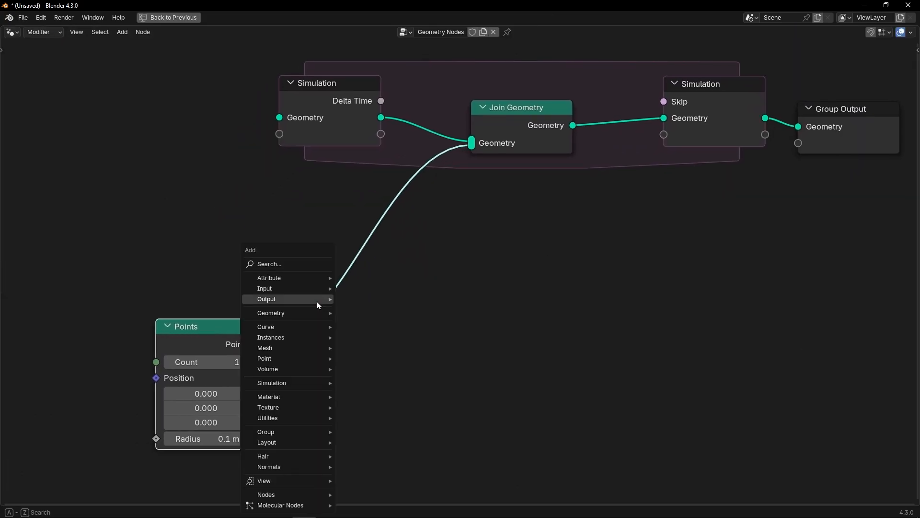
{"action": "type", "text": "st"}
{"action": "key", "text": "Return"}
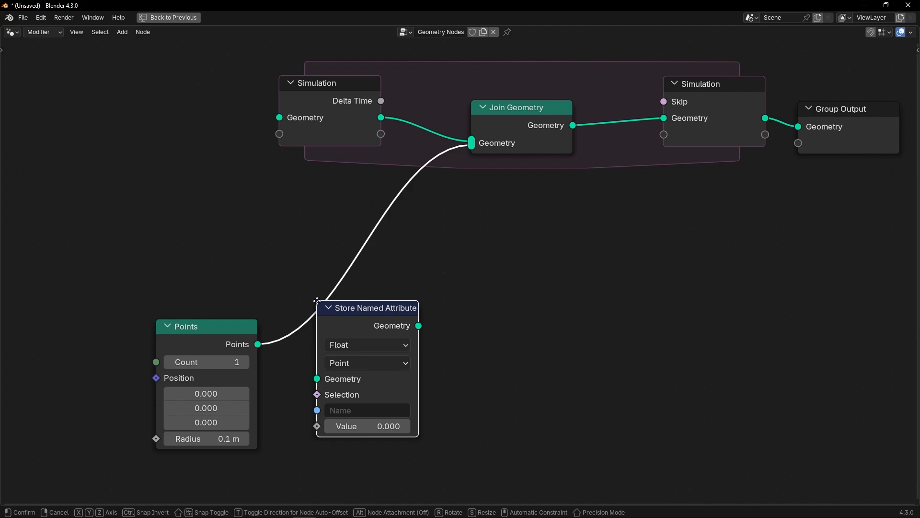
{"action": "left_click", "coordinate": [314, 259]}
Step: Set the Store Named Attribute node to Vector type and name the attribute velocity
{"action": "scroll", "coordinate": [333, 382], "scroll_direction": "up", "scroll_amount": 5}
{"action": "middle_click_drag", "start_coordinate": [333, 382], "coordinate": [388, 295]}
{"action": "left_click_drag", "start_coordinate": [155, 283], "coordinate": [180, 242]}
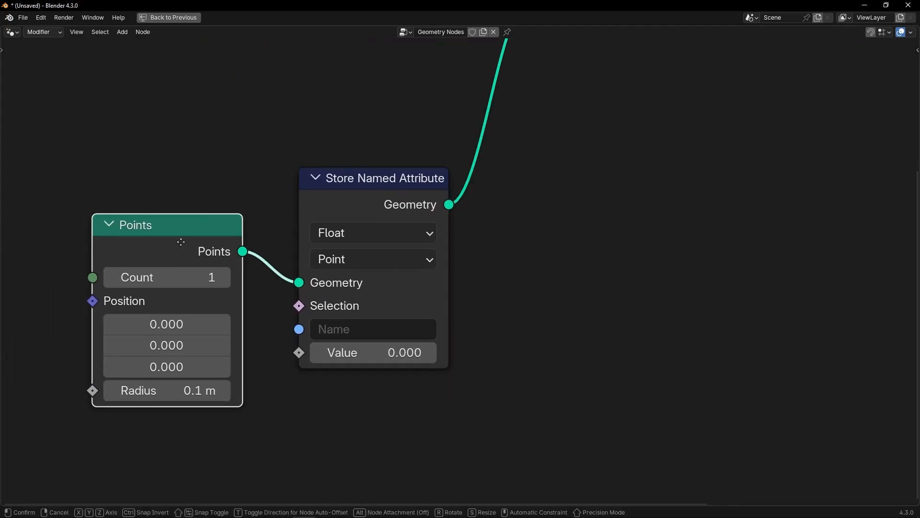
{"action": "left_click", "coordinate": [346, 238]}
{"action": "left_click", "coordinate": [346, 331]}
{"action": "middle_click_drag", "start_coordinate": [346, 389], "coordinate": [387, 332]}
{"action": "left_click", "coordinate": [389, 276]}
{"action": "type", "text": "veloc"}
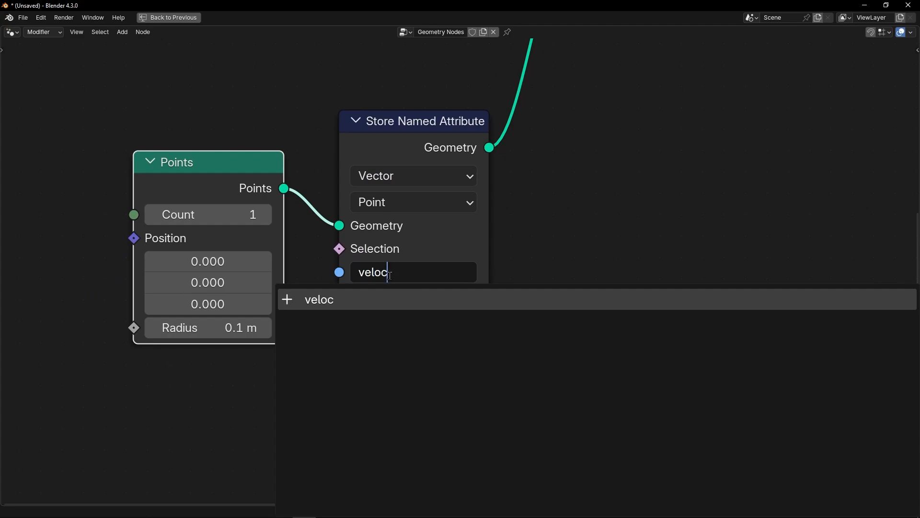
{"action": "type", "text": "ity"}
{"action": "key", "text": "Return"}
Step: Add a Random Value vector node feeding the attribute value and set its Max Z to 0
{"action": "scroll", "coordinate": [389, 276], "scroll_direction": "down", "scroll_amount": 2}
{"action": "middle_click_drag", "start_coordinate": [367, 258], "coordinate": [344, 210]}
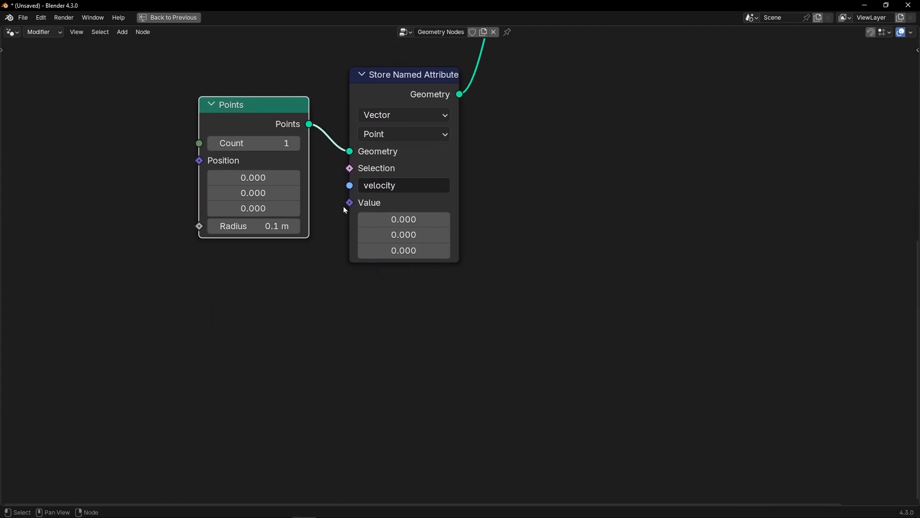
{"action": "left_click", "coordinate": [364, 282]}
{"action": "key", "text": "shift+a"}
{"action": "type", "text": "random"}
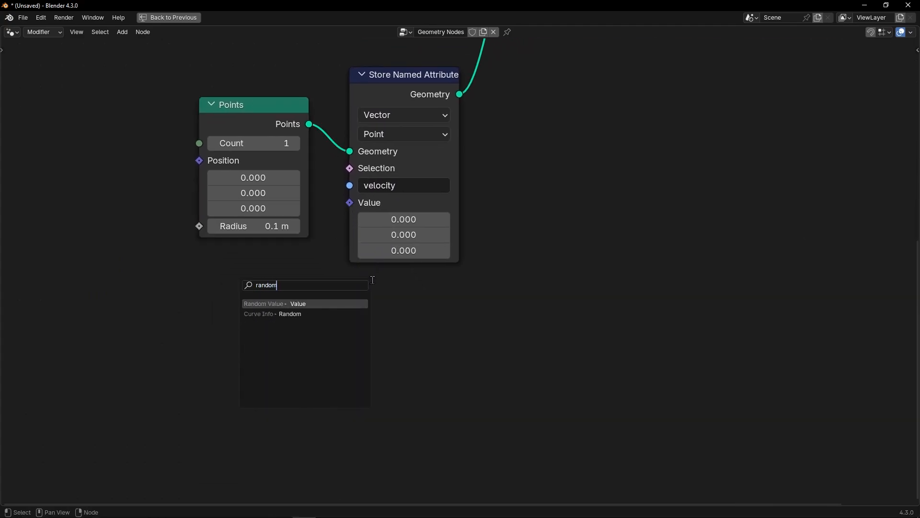
{"action": "key", "text": "Return"}
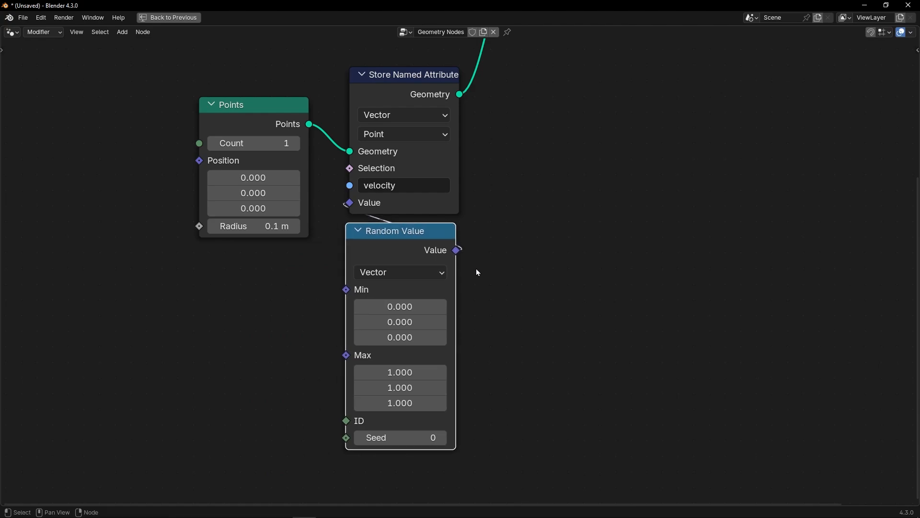
{"action": "scroll", "coordinate": [477, 272], "scroll_direction": "up", "scroll_amount": 2}
{"action": "middle_click_drag", "start_coordinate": [487, 301], "coordinate": [508, 236]}
{"action": "left_click", "coordinate": [412, 371]}
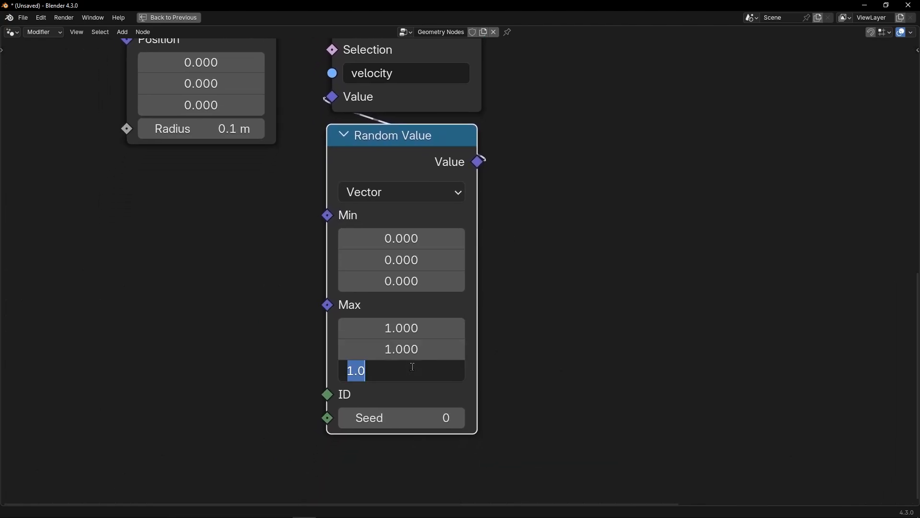
{"action": "type", "text": "0"}
{"action": "key", "text": "Return"}
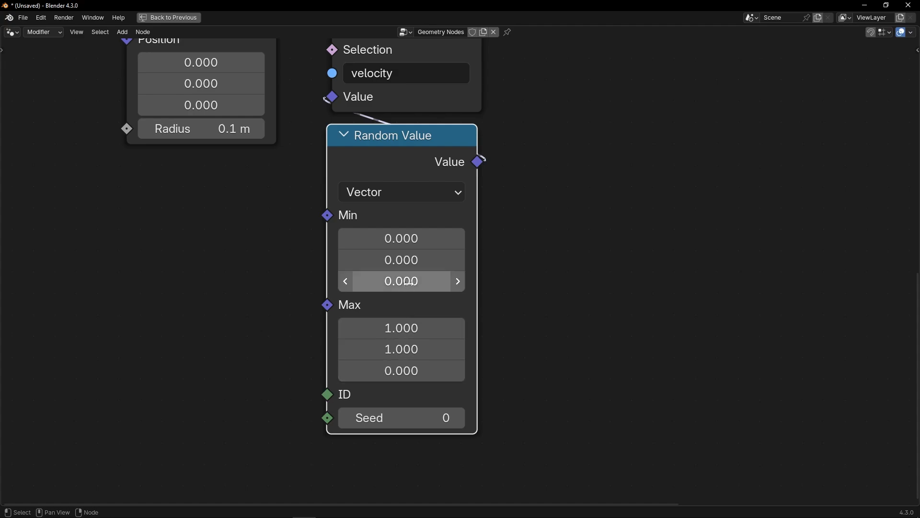
Step: Set the Random Value Min X and Y to -1
{"action": "left_click_drag", "start_coordinate": [406, 239], "coordinate": [408, 259]}
{"action": "type", "text": "-"}
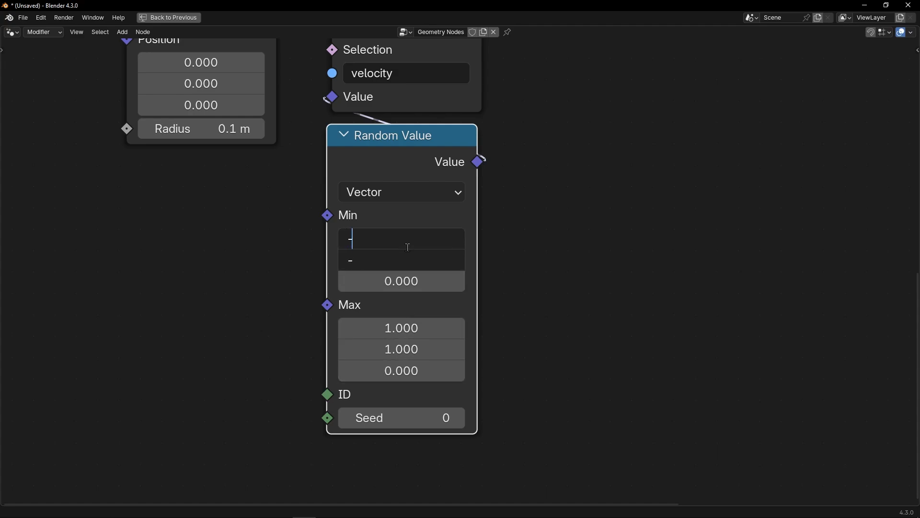
{"action": "type", "text": "1"}
{"action": "key", "text": "Return"}
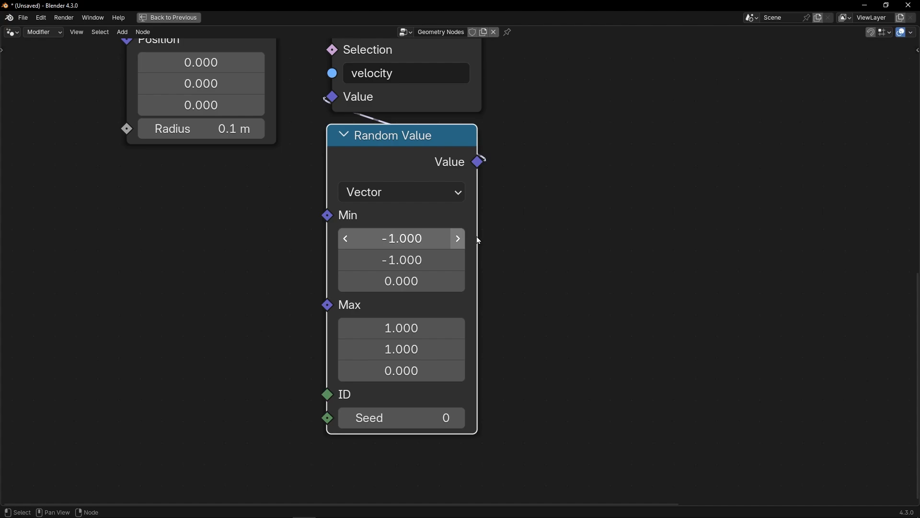
Step: Insert a Vector Math node set to Scale between the Random Value output and the stored attribute's Value
{"action": "left_click", "coordinate": [498, 234]}
{"action": "left_click_drag", "start_coordinate": [414, 174], "coordinate": [415, 247]}
{"action": "key", "text": "shift+a"}
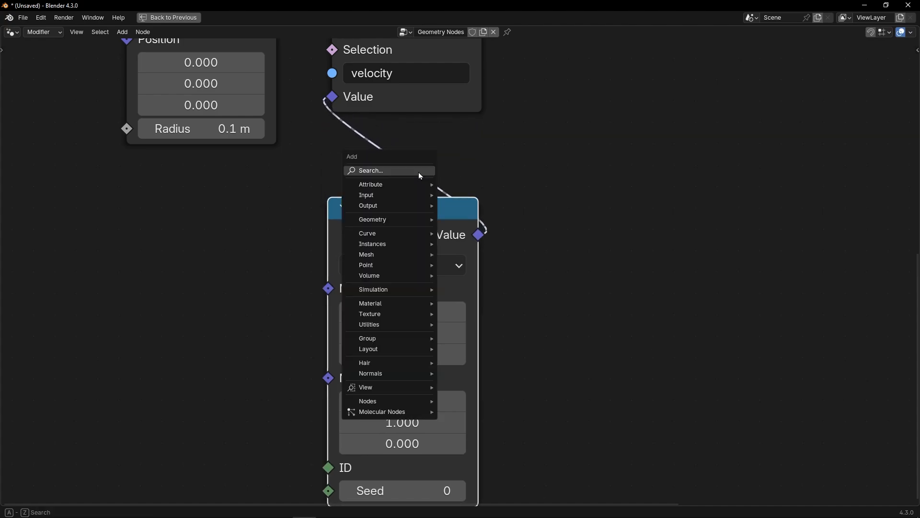
{"action": "type", "text": "vector"}
{"action": "key", "text": "Down"}
{"action": "key", "text": "Down"}
{"action": "key", "text": "Down"}
{"action": "key", "text": "Return"}
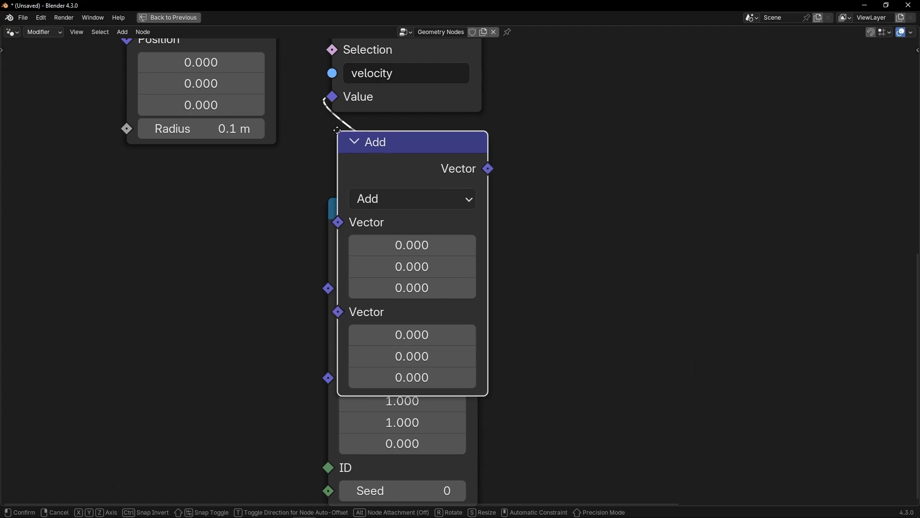
{"action": "left_click", "coordinate": [375, 141]}
{"action": "left_click", "coordinate": [383, 198]}
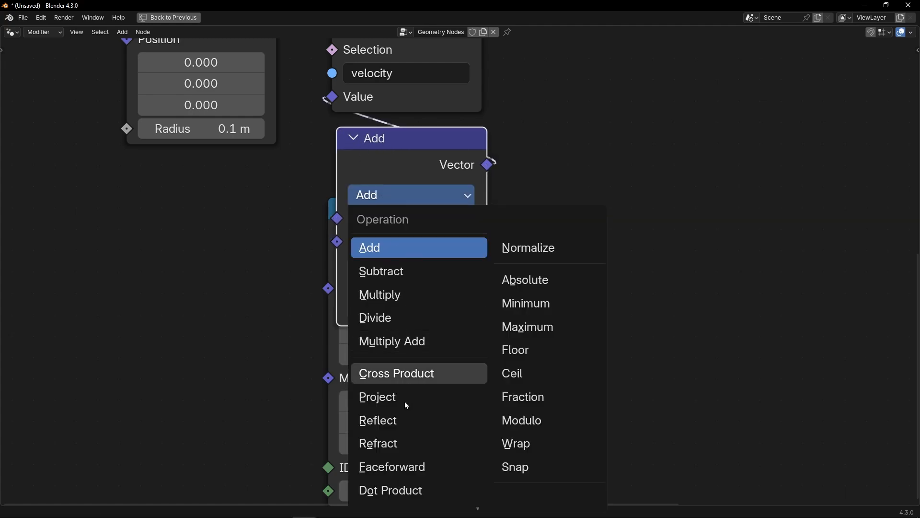
{"action": "scroll", "coordinate": [478, 508], "scroll_direction": "down", "scroll_amount": 3}
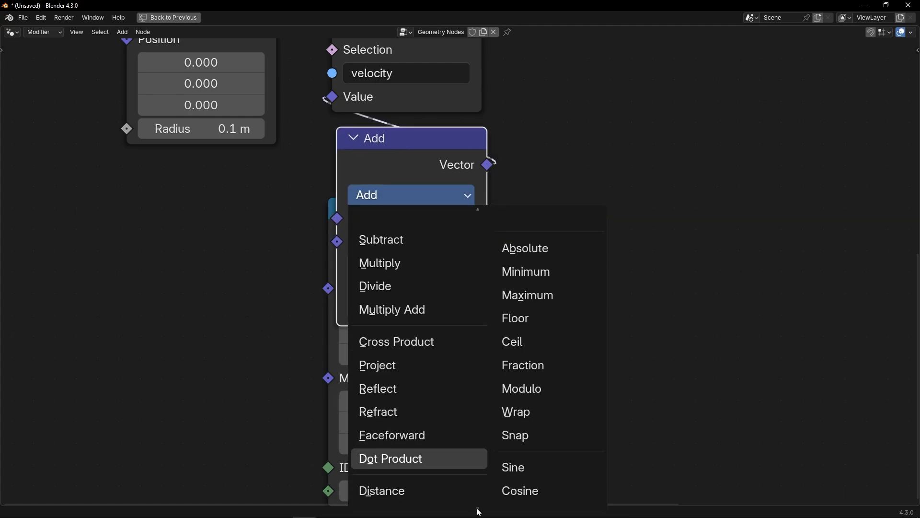
{"action": "left_click", "coordinate": [416, 497]}
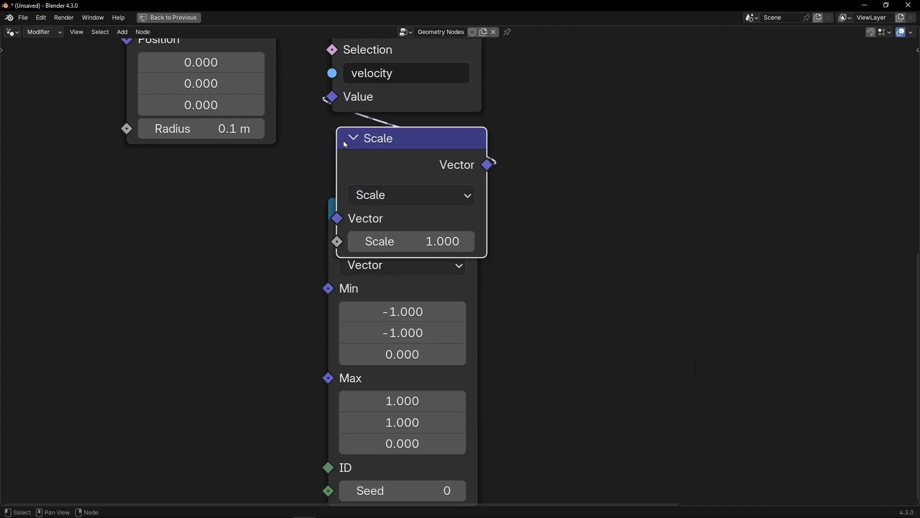
Step: Arrange the Scale node neatly above the Random Value node
{"action": "left_click_drag", "start_coordinate": [343, 140], "coordinate": [337, 130]}
{"action": "scroll", "coordinate": [550, 271], "scroll_direction": "down", "scroll_amount": 2}
{"action": "left_click_drag", "start_coordinate": [460, 276], "coordinate": [460, 305]}
{"action": "key", "text": "ctrl+space"}
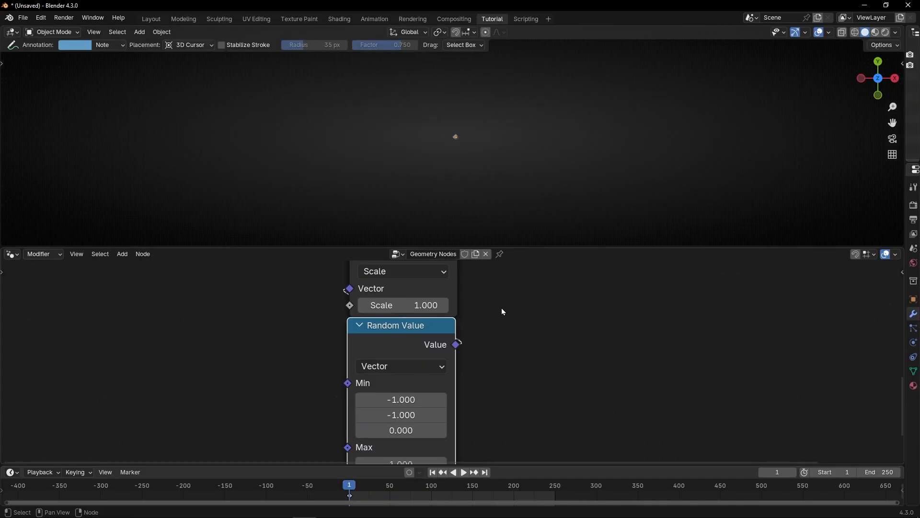
{"action": "scroll", "coordinate": [502, 312], "scroll_direction": "down", "scroll_amount": 5}
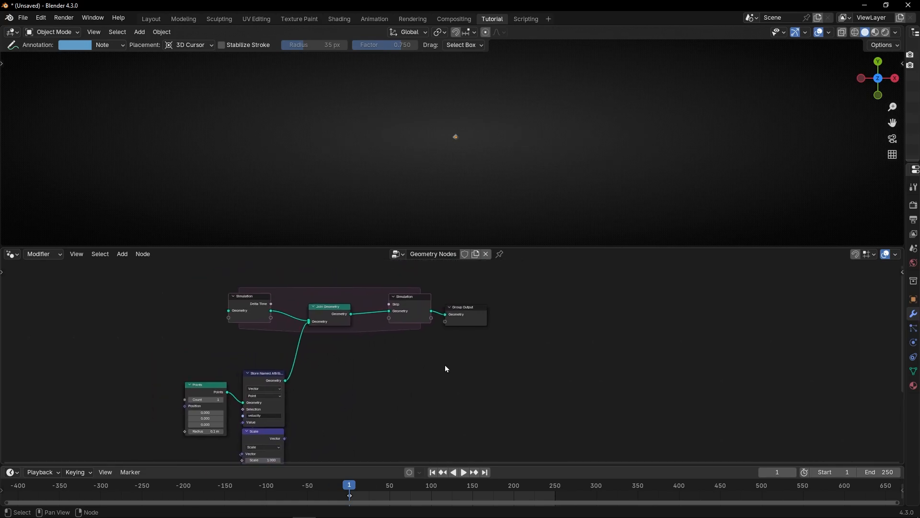
{"action": "key", "text": "space"}
{"action": "key", "text": "ctrl+space"}
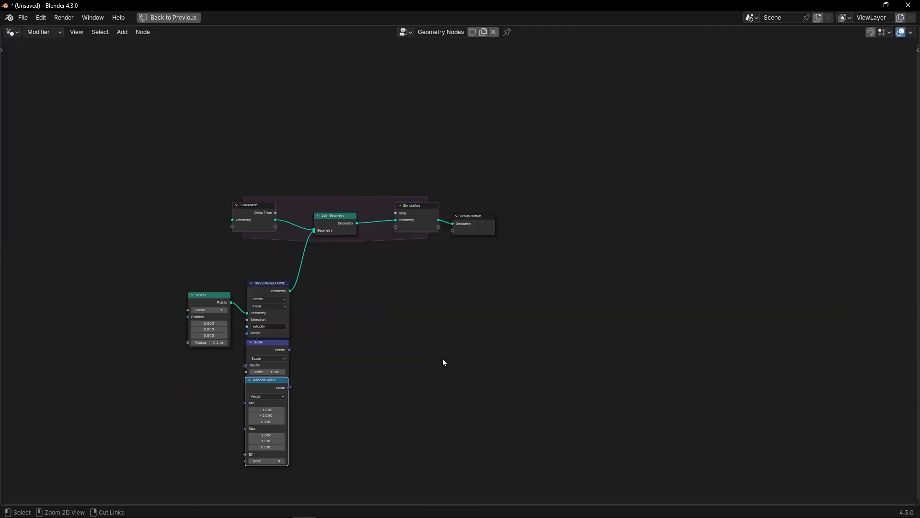
Step: Insert a Set Position node between Join Geometry and the Simulation output inside the zone
{"action": "scroll", "coordinate": [451, 271], "scroll_direction": "up", "scroll_amount": 2}
{"action": "scroll", "coordinate": [455, 270], "scroll_direction": "up", "scroll_amount": 4}
{"action": "left_click_drag", "start_coordinate": [505, 264], "coordinate": [533, 177]}
{"action": "key", "text": "shift+a"}
{"action": "type", "text": "set po"}
{"action": "key", "text": "Return"}
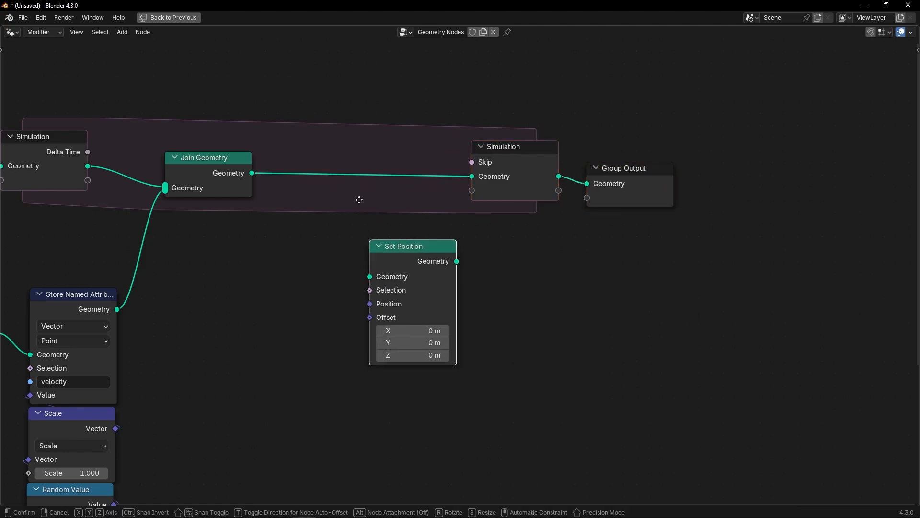
{"action": "left_click", "coordinate": [340, 180]}
{"action": "middle_click_drag", "start_coordinate": [308, 247], "coordinate": [519, 202]}
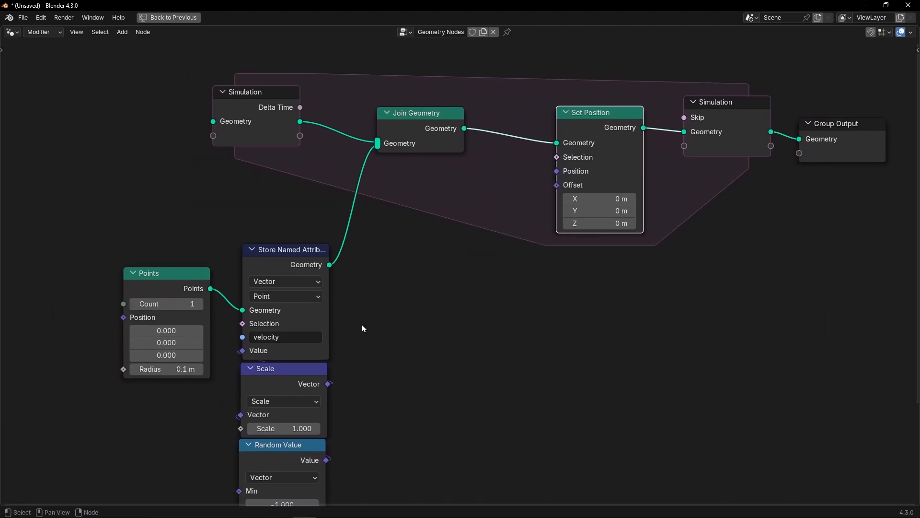
Step: Frame the Store Named Attribute, Scale and Random Value nodes together and label the frame Initial Velocity
{"action": "scroll", "coordinate": [458, 300], "scroll_direction": "down", "scroll_amount": 3}
{"action": "middle_click_drag", "start_coordinate": [459, 300], "coordinate": [494, 208]}
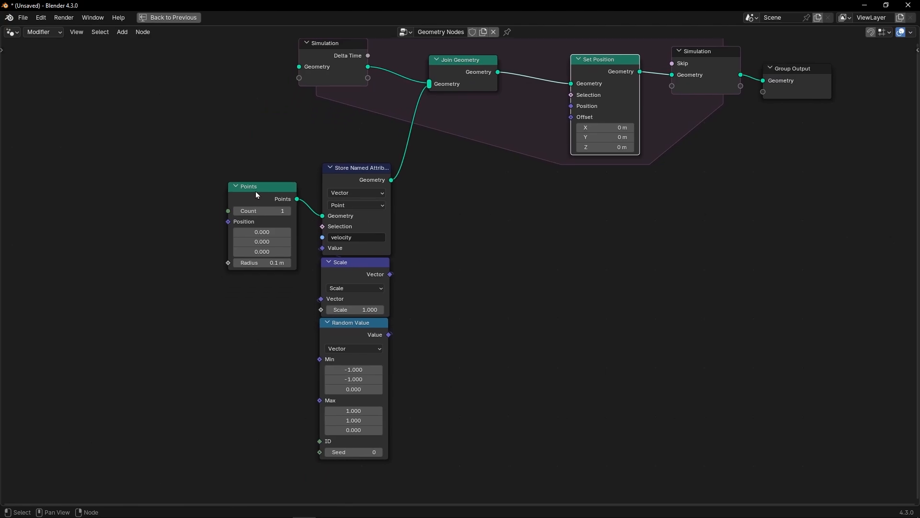
{"action": "left_click_drag", "start_coordinate": [255, 191], "coordinate": [189, 194]}
{"action": "left_click_drag", "start_coordinate": [314, 138], "coordinate": [406, 457]}
{"action": "key", "text": "ctrl+j"}
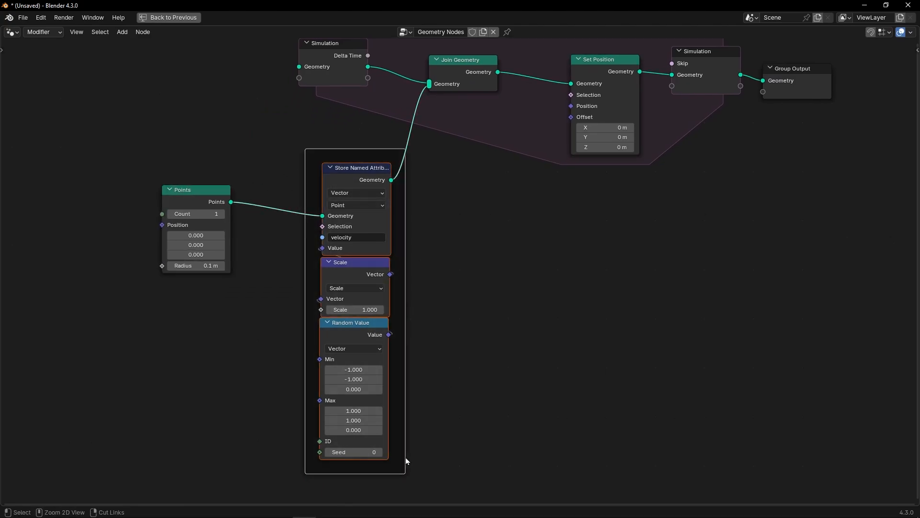
{"action": "key", "text": "F2"}
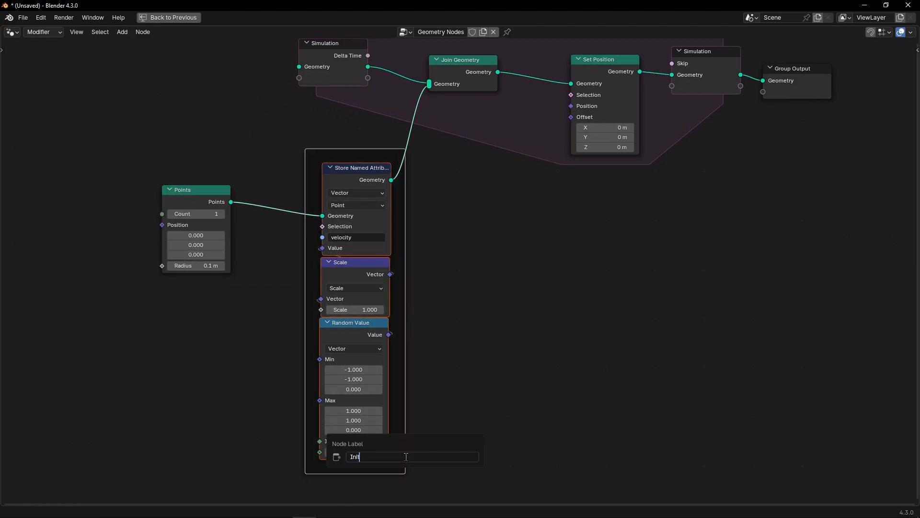
{"action": "type", "text": "Initial Velocitu"}
{"action": "key", "text": "BackSpace"}
{"action": "type", "text": "y"}
{"action": "key", "text": "Return"}
Step: Connect a Scene Time node's Frame output to the Random Value Seed input
{"action": "scroll", "coordinate": [405, 457], "scroll_direction": "up", "scroll_amount": 2}
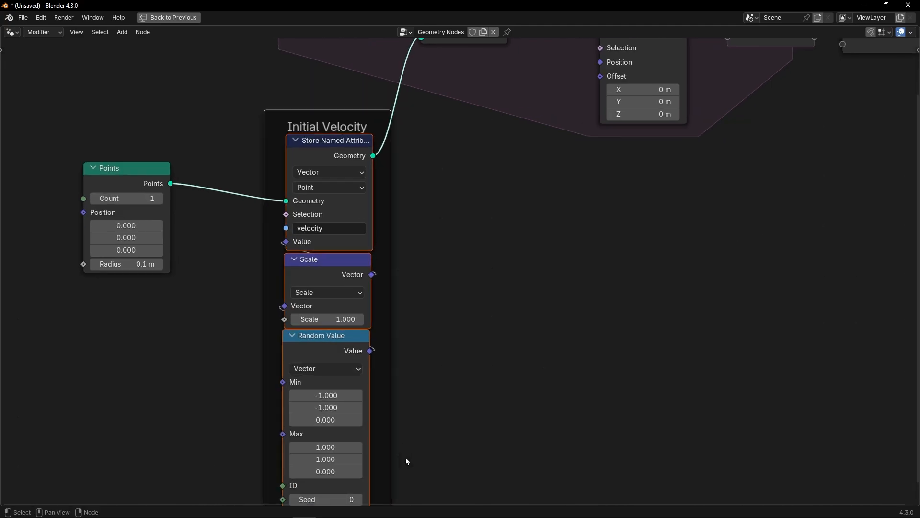
{"action": "middle_click_drag", "start_coordinate": [406, 457], "coordinate": [460, 351]}
{"action": "left_click_drag", "start_coordinate": [335, 395], "coordinate": [254, 399]}
{"action": "type", "text": "sce"}
{"action": "left_click", "coordinate": [232, 408]}
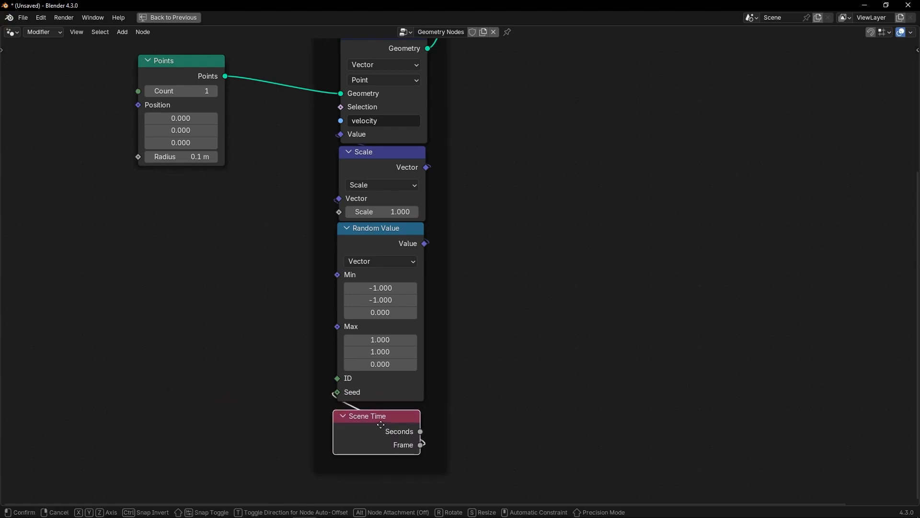
{"action": "left_click", "coordinate": [391, 427]}
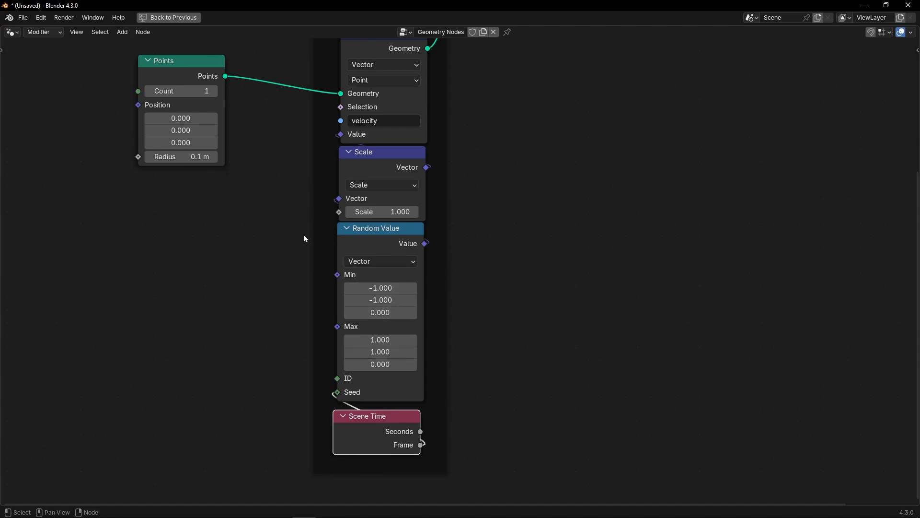
Step: Add a Named Attribute node of Vector type reading the velocity attribute
{"action": "scroll", "coordinate": [288, 225], "scroll_direction": "up", "scroll_amount": 3, "text": "shift"}
{"action": "left_click_drag", "start_coordinate": [178, 148], "coordinate": [228, 161]}
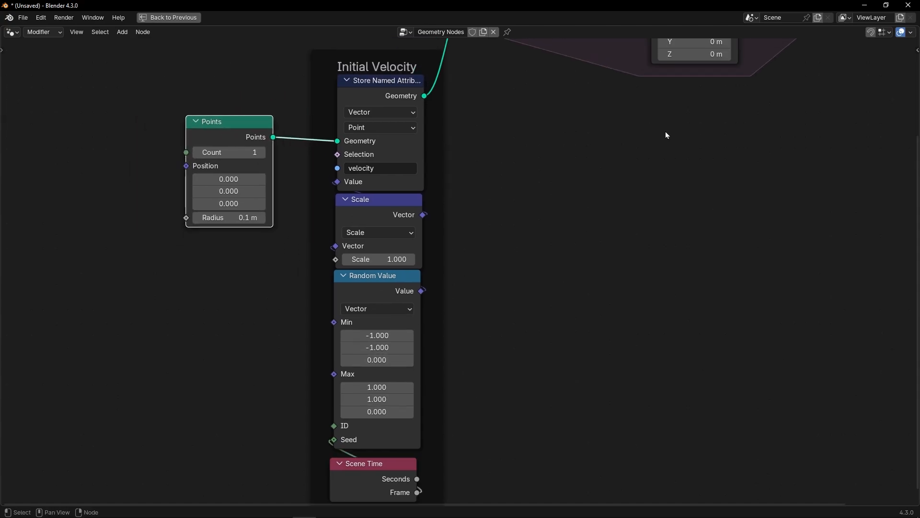
{"action": "key", "text": "Home"}
{"action": "scroll", "coordinate": [359, 265], "scroll_direction": "up", "scroll_amount": 3}
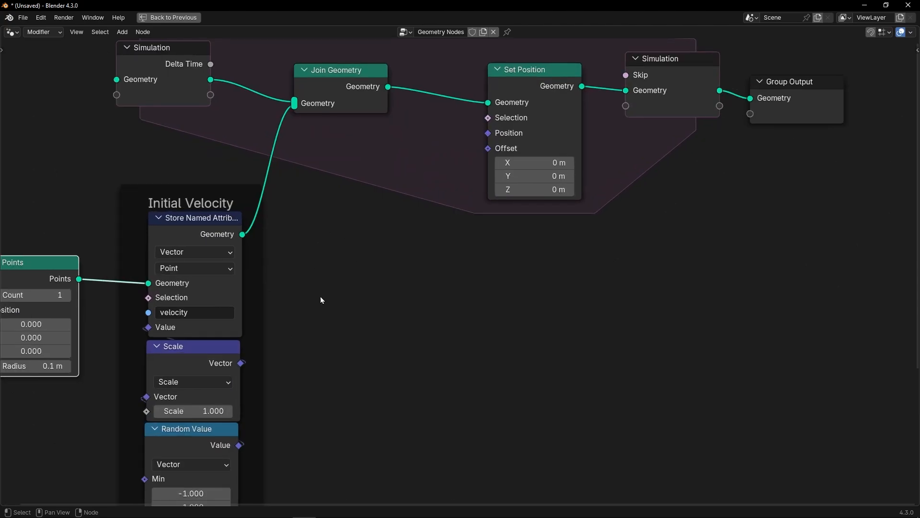
{"action": "key", "text": "shift+a"}
{"action": "type", "text": "name"}
{"action": "key", "text": "Return"}
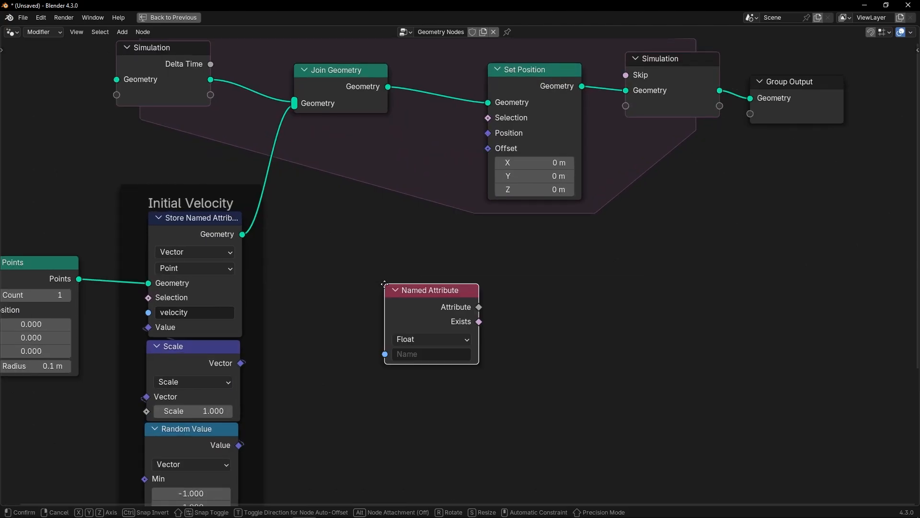
{"action": "left_click", "coordinate": [384, 231]}
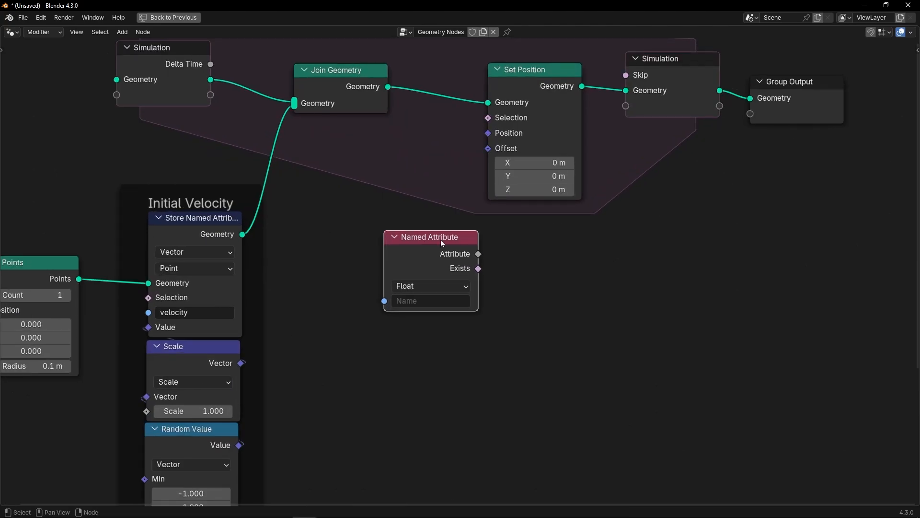
{"action": "left_click", "coordinate": [445, 287]}
{"action": "left_click", "coordinate": [419, 349]}
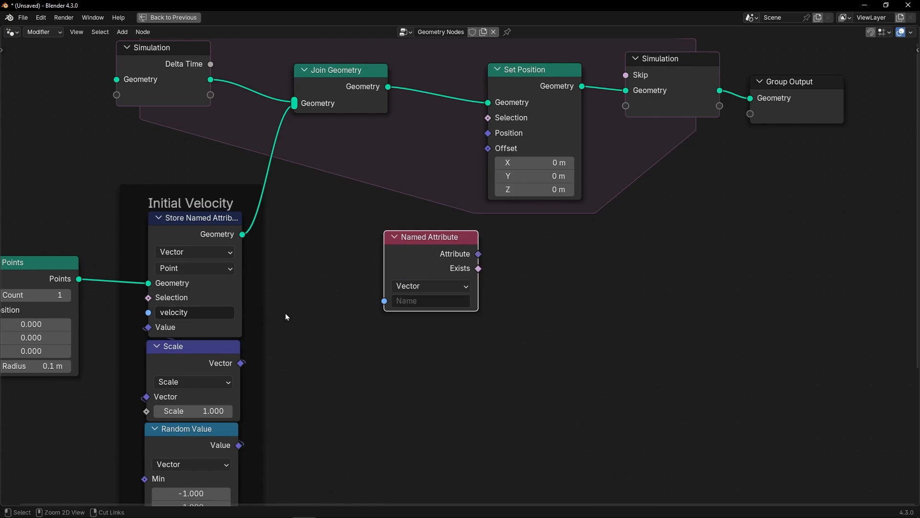
{"action": "type", "text": "velocity"}
Step: Connect the velocity Named Attribute to the Set Position Offset and place it inside the zone
{"action": "left_click_drag", "start_coordinate": [482, 260], "coordinate": [488, 152]}
{"action": "left_click_drag", "start_coordinate": [433, 254], "coordinate": [531, 196]}
Step: Play the simulation from the first frame to preview the moving points
{"action": "key", "text": "ctrl+space"}
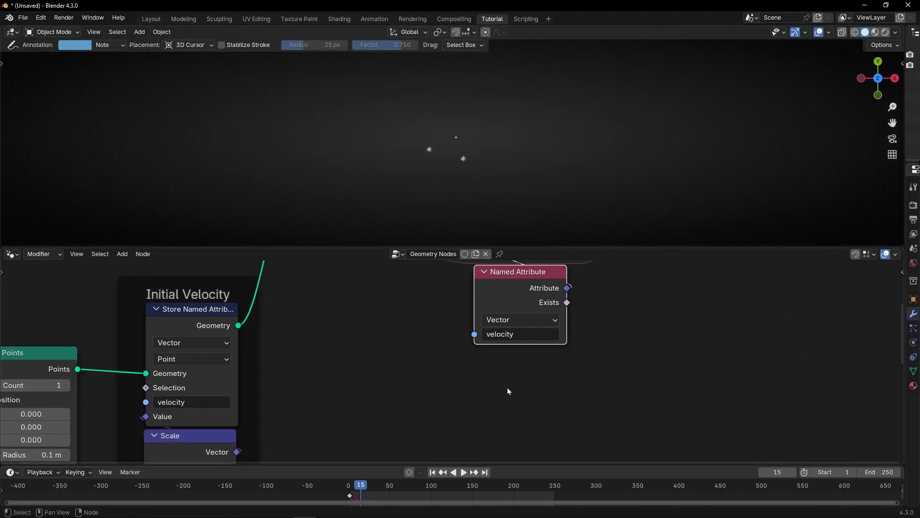
{"action": "left_click", "coordinate": [433, 472]}
{"action": "key", "text": "space"}
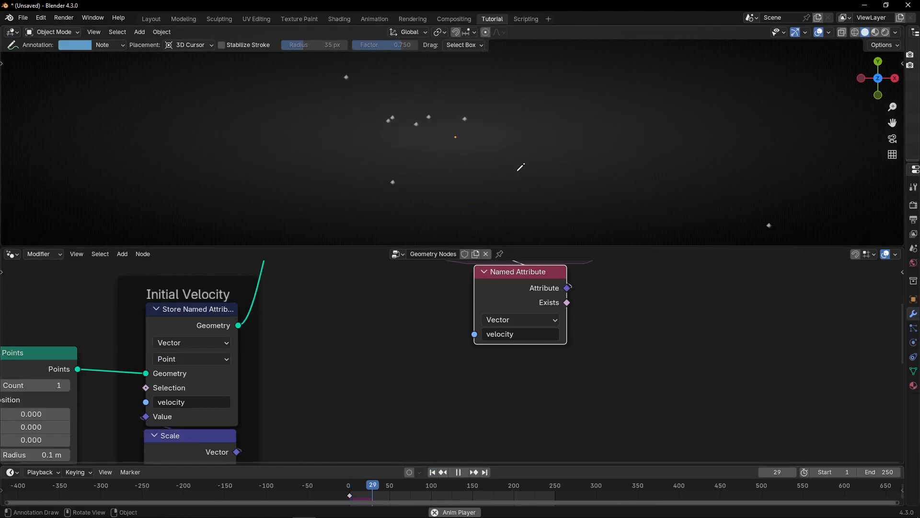
Step: Lower the Scale node's factor to about 0.17 and replay the simulation
{"action": "middle_click_drag", "start_coordinate": [340, 390], "coordinate": [417, 272], "text": "shift"}
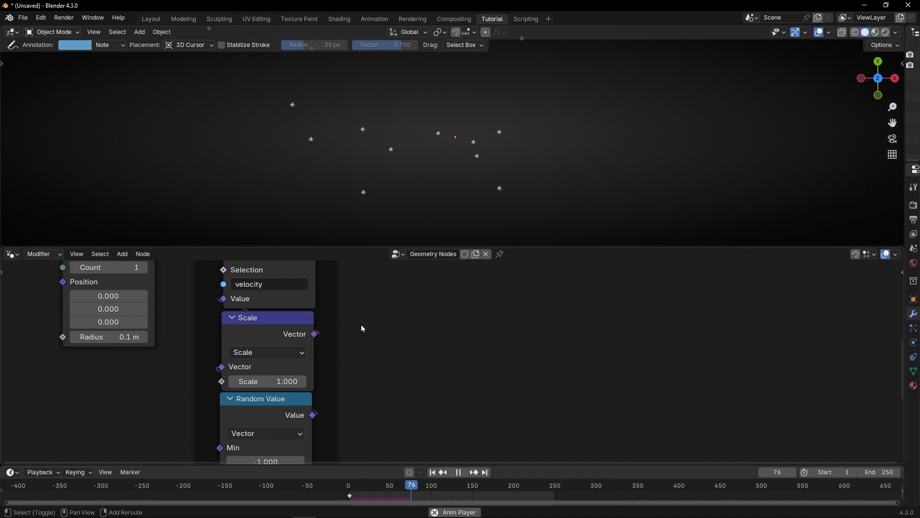
{"action": "left_click_drag", "start_coordinate": [272, 377], "coordinate": [230, 377]}
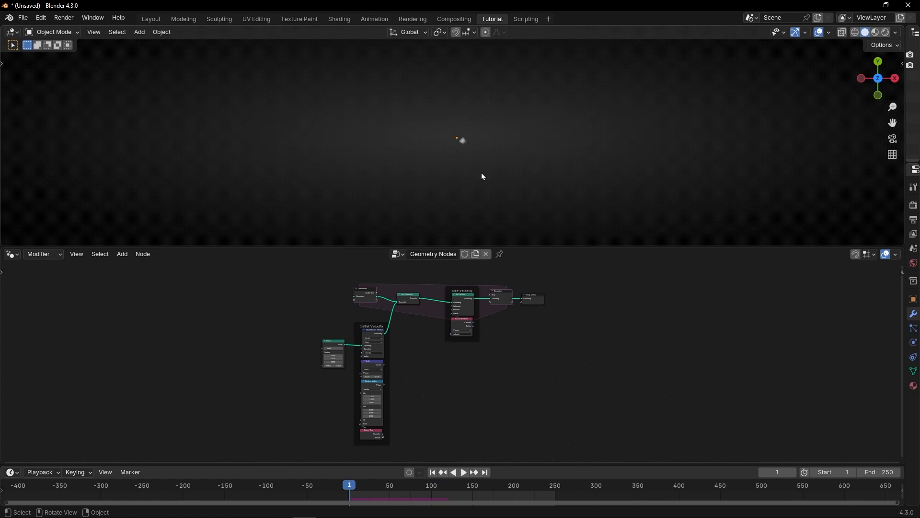
{"action": "key", "text": "space"}
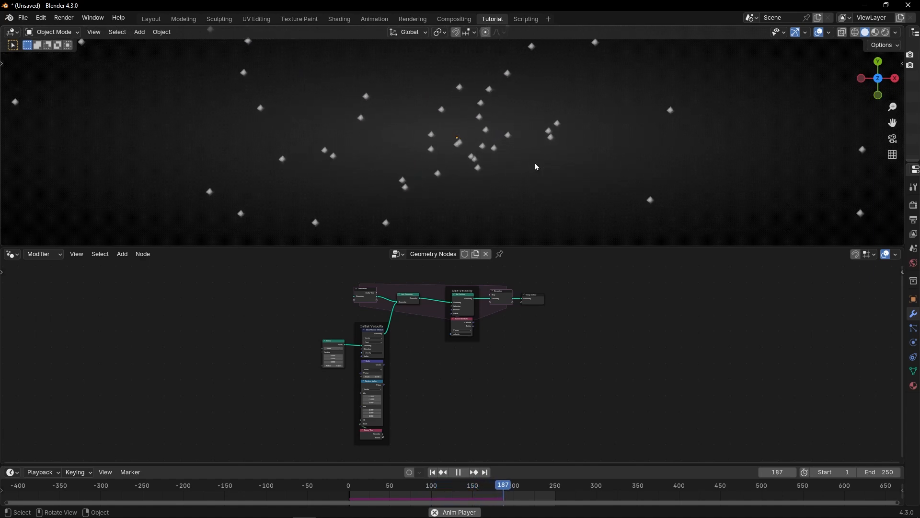
Step: Delete the Points node feeding the Store Named Attribute node
{"action": "key", "text": "space"}
{"action": "scroll", "coordinate": [386, 330], "scroll_direction": "up", "scroll_amount": 2}
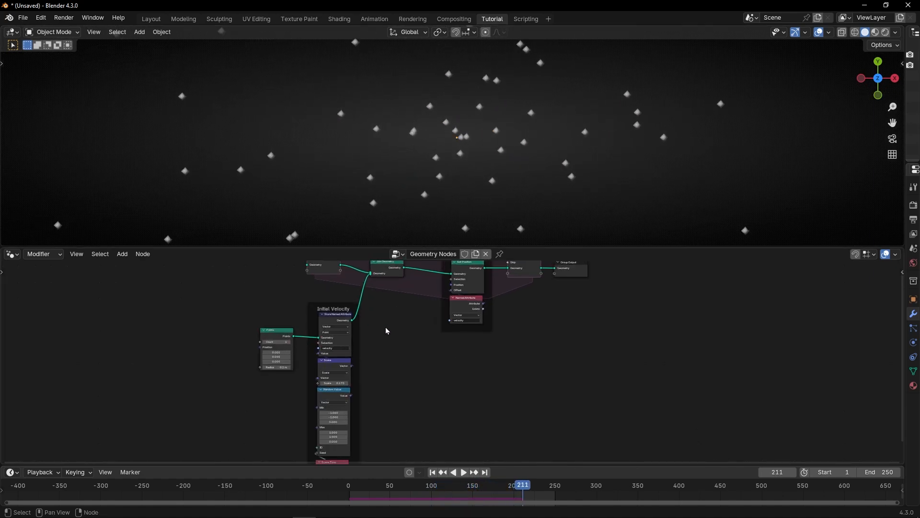
{"action": "scroll", "coordinate": [387, 331], "scroll_direction": "up", "scroll_amount": 1}
{"action": "middle_click_drag", "start_coordinate": [319, 324], "coordinate": [495, 319]}
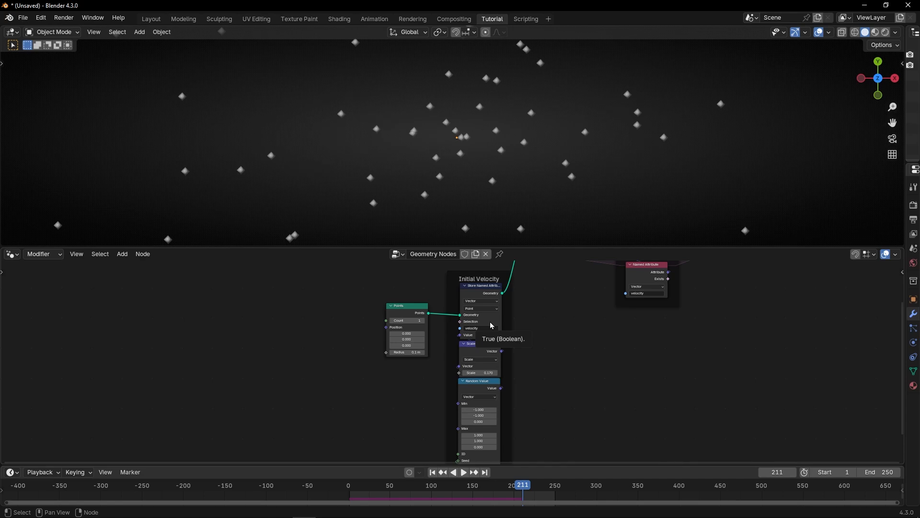
{"action": "scroll", "coordinate": [381, 312], "scroll_direction": "up", "scroll_amount": 6}
{"action": "middle_click_drag", "start_coordinate": [379, 298], "coordinate": [389, 343]}
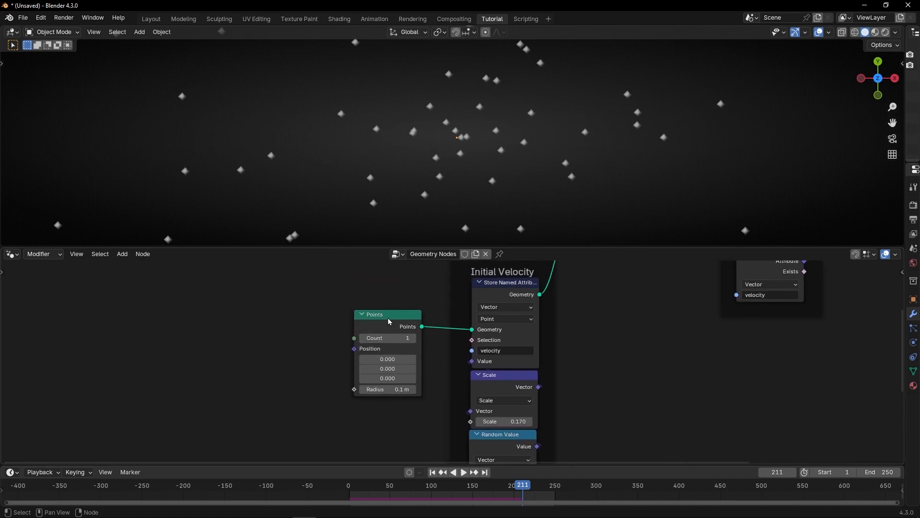
{"action": "left_click_drag", "start_coordinate": [389, 321], "coordinate": [349, 326]}
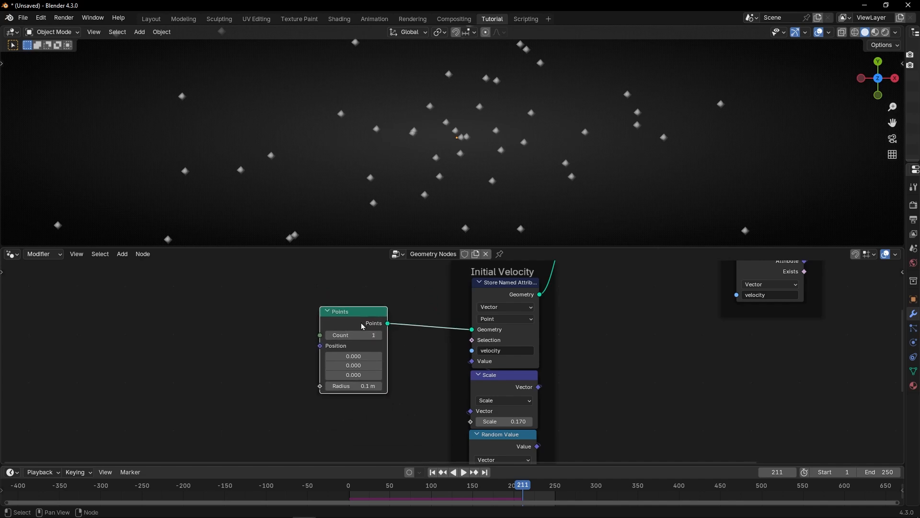
{"action": "key", "text": "x"}
Step: Add a String to Curves node to the left of the Initial Velocity frame
{"action": "middle_click_drag", "start_coordinate": [280, 325], "coordinate": [337, 322]}
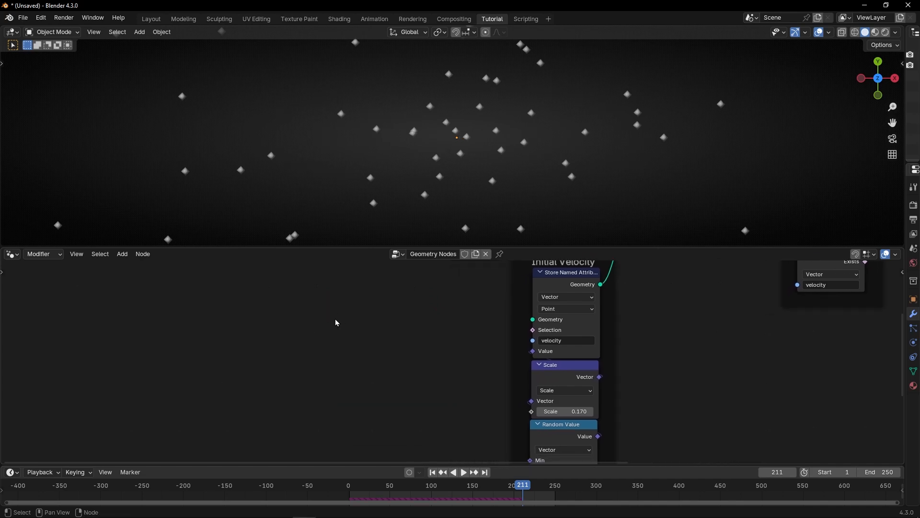
{"action": "key", "text": "shift+a"}
{"action": "type", "text": "string to"}
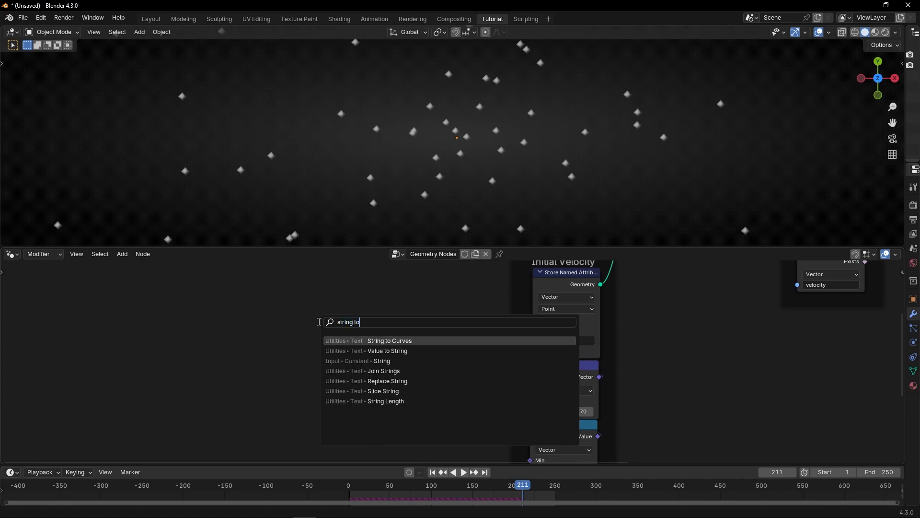
{"action": "key", "text": "Return"}
{"action": "left_click", "coordinate": [221, 305]}
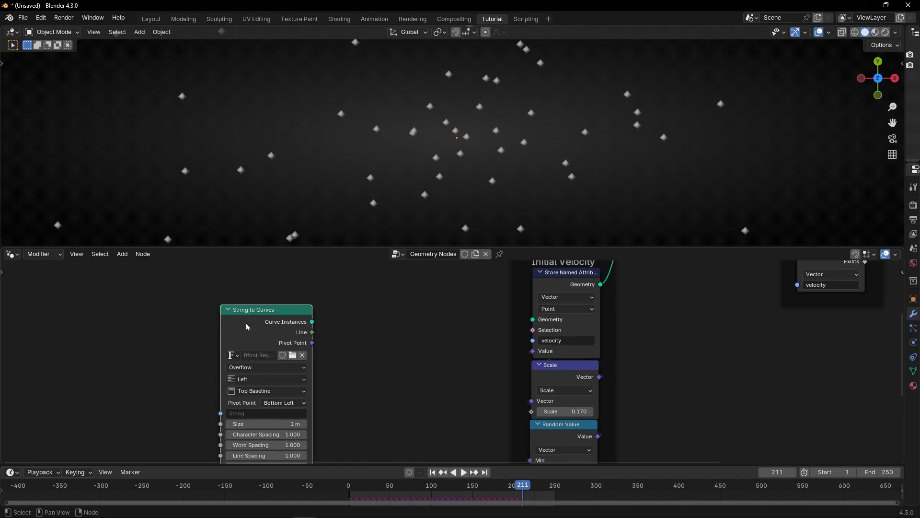
Step: Connect a Fill Curve node to the String to Curves Curve Instances output
{"action": "left_click_drag", "start_coordinate": [313, 322], "coordinate": [373, 322]}
{"action": "type", "text": "fill"}
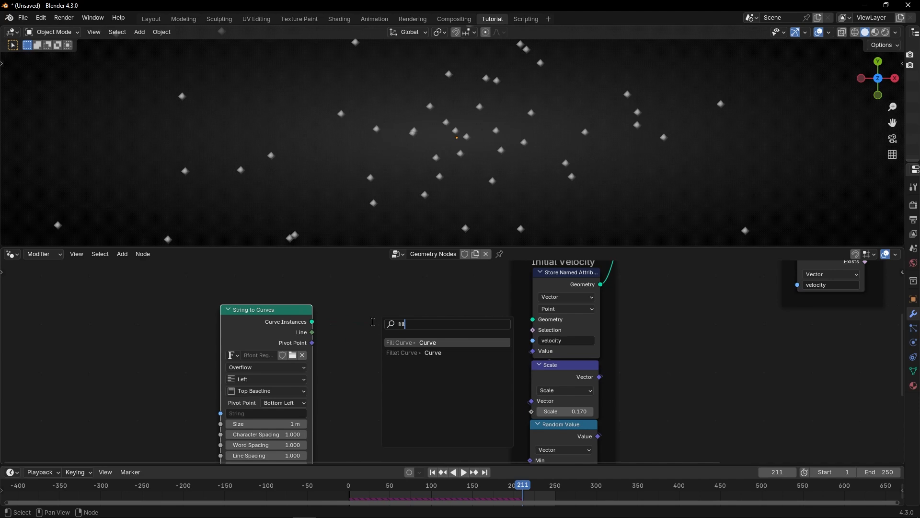
{"action": "key", "text": "Return"}
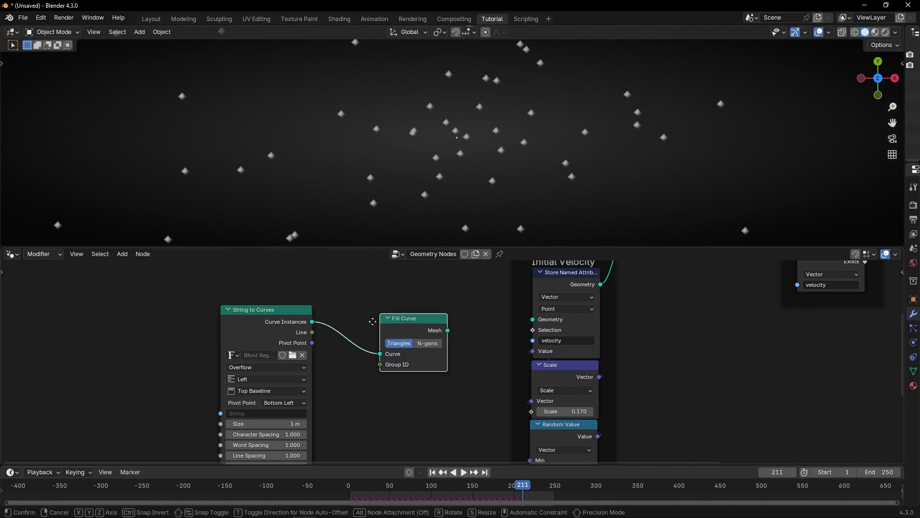
Step: Connect the Fill Curve Mesh output to the Store Named Attribute Geometry input
{"action": "left_click", "coordinate": [372, 321]}
{"action": "left_click_drag", "start_coordinate": [449, 330], "coordinate": [532, 320]}
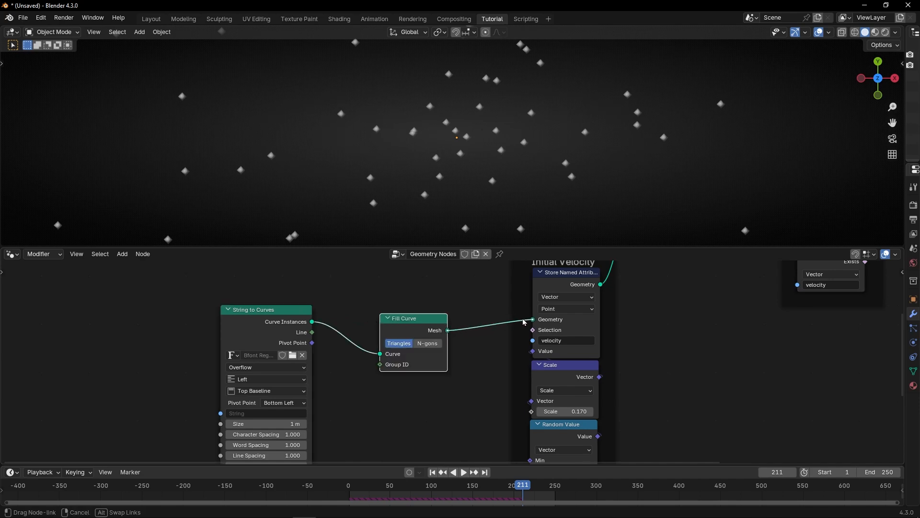
Step: Enter BLENDER as the String to Curves node's string
{"action": "middle_click_drag", "start_coordinate": [279, 420], "coordinate": [311, 376]}
{"action": "left_click", "coordinate": [310, 370]}
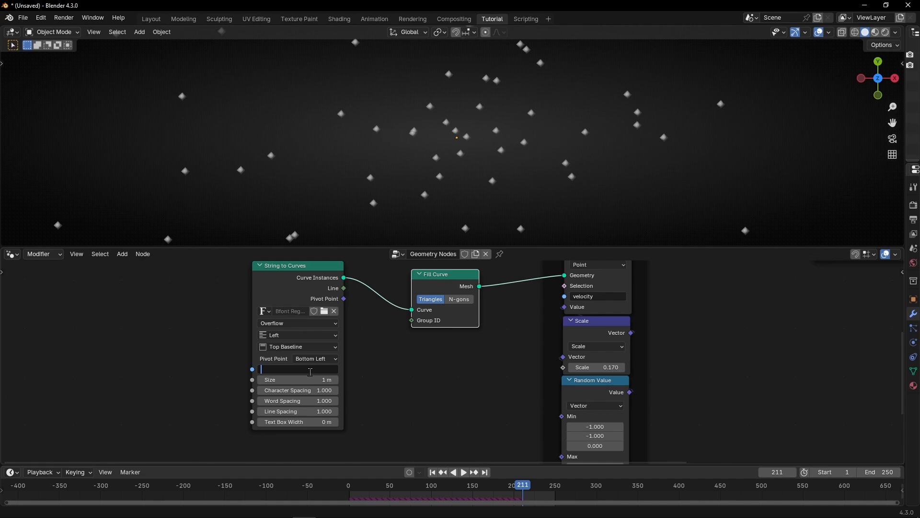
{"action": "key", "text": "Return"}
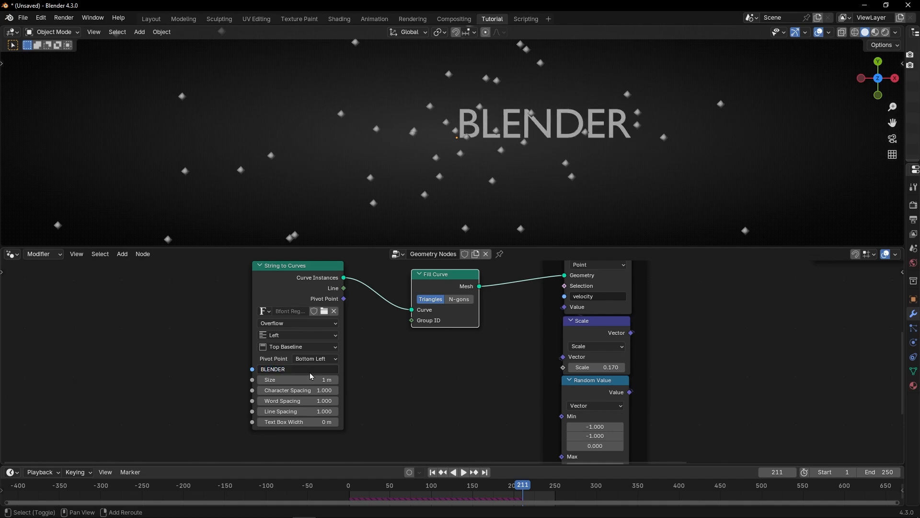
Step: Replay the simulation from the first frame to check the text emission
{"action": "key", "text": "shift+Left"}
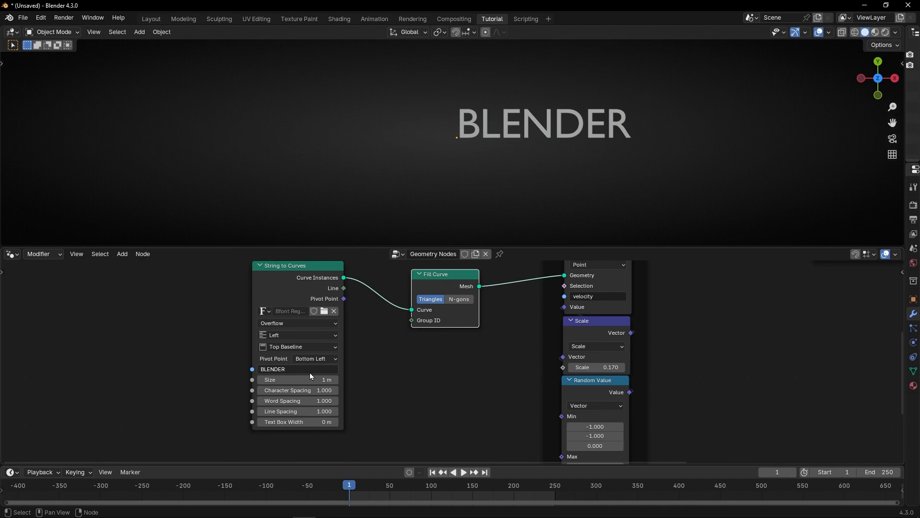
{"action": "key", "text": "space"}
{"action": "key", "text": "space"}
{"action": "middle_click_drag", "start_coordinate": [496, 322], "coordinate": [409, 347]}
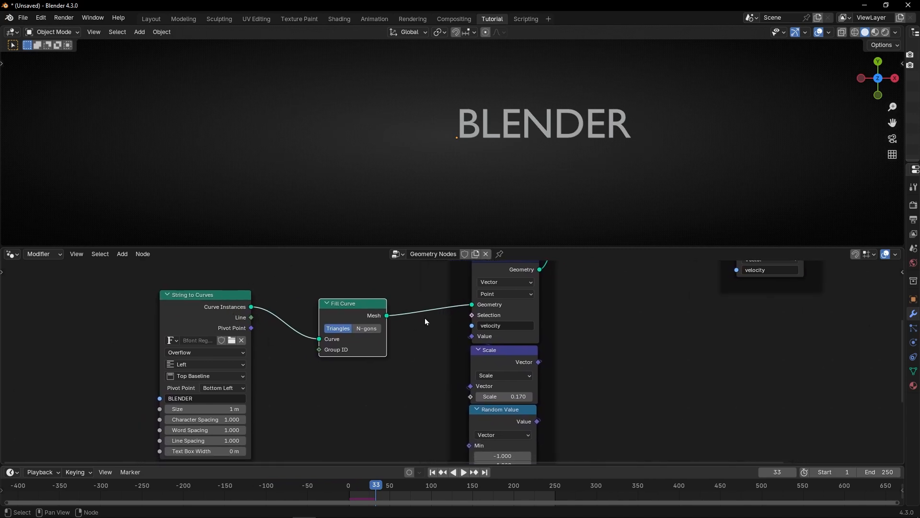
Step: Set the Store Named Attribute domain to Instance and replay the simulation from the start
{"action": "left_click", "coordinate": [500, 294]}
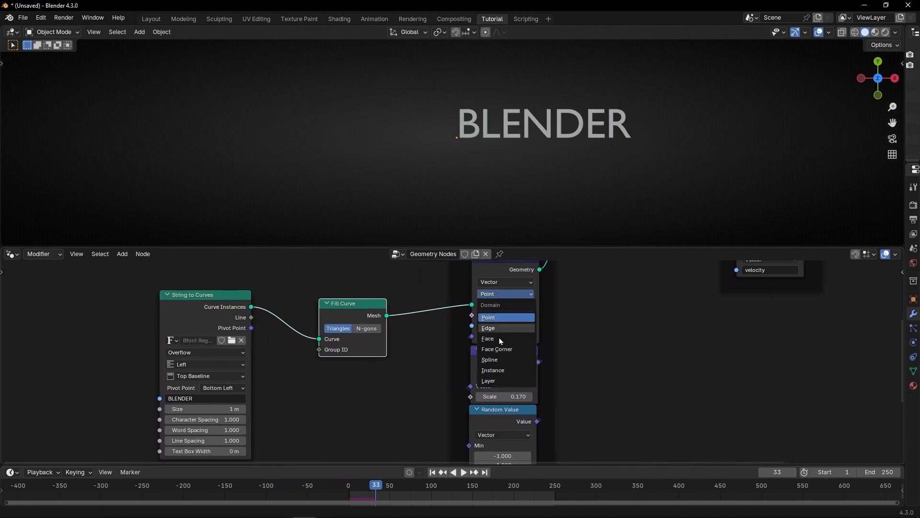
{"action": "left_click", "coordinate": [487, 372]}
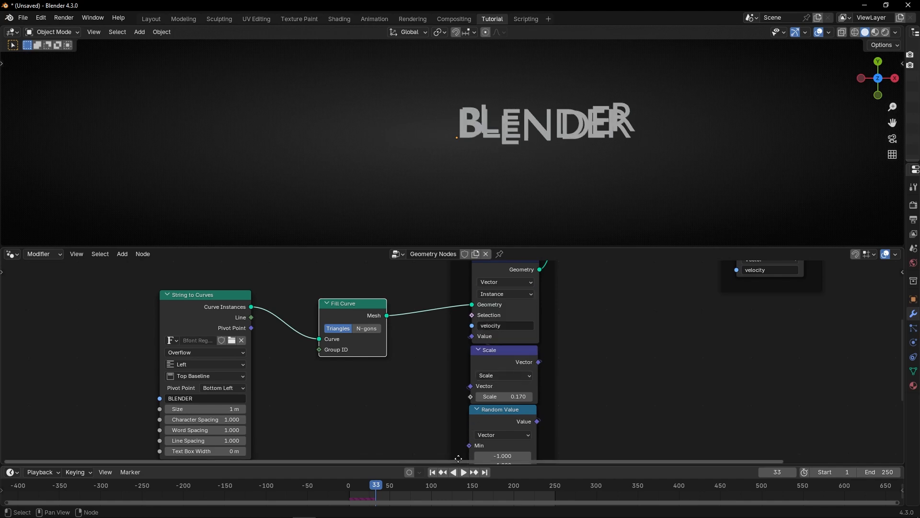
{"action": "key", "text": "space"}
{"action": "key", "text": "shift+Left"}
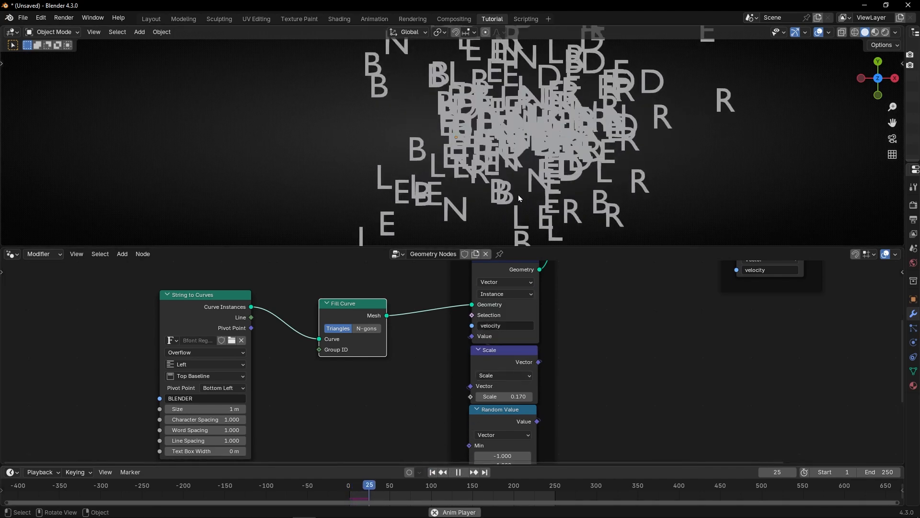
{"action": "key", "text": "space"}
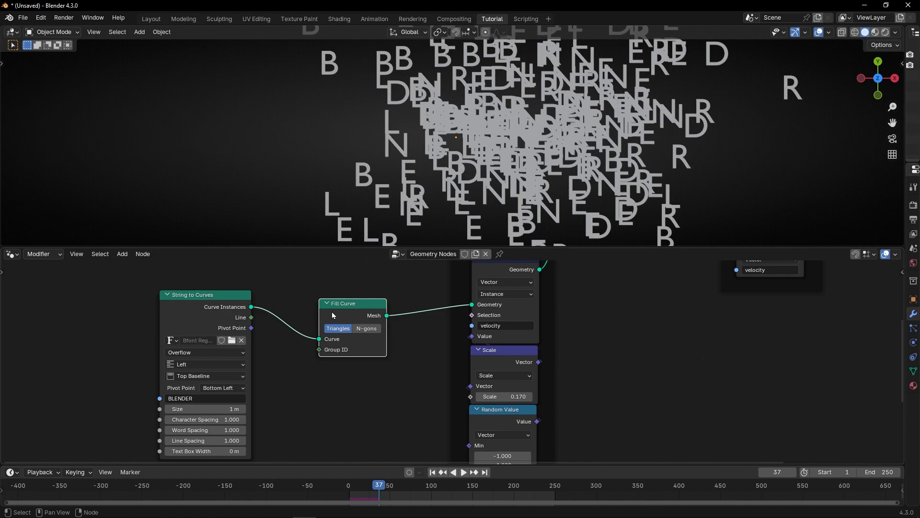
Step: Set the String to Curves horizontal alignment to Center
{"action": "scroll", "coordinate": [307, 308], "scroll_direction": "up", "scroll_amount": 4}
{"action": "middle_click_drag", "start_coordinate": [259, 306], "coordinate": [482, 278]}
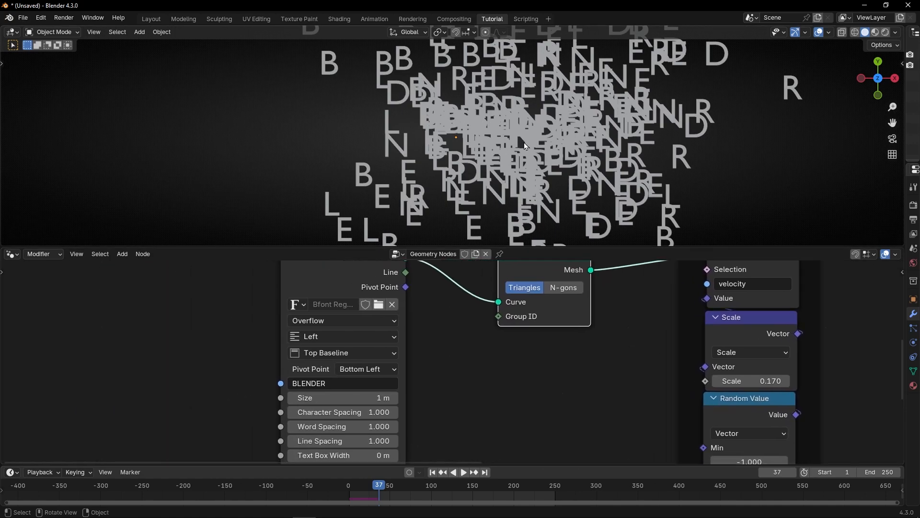
{"action": "left_click", "coordinate": [434, 473]}
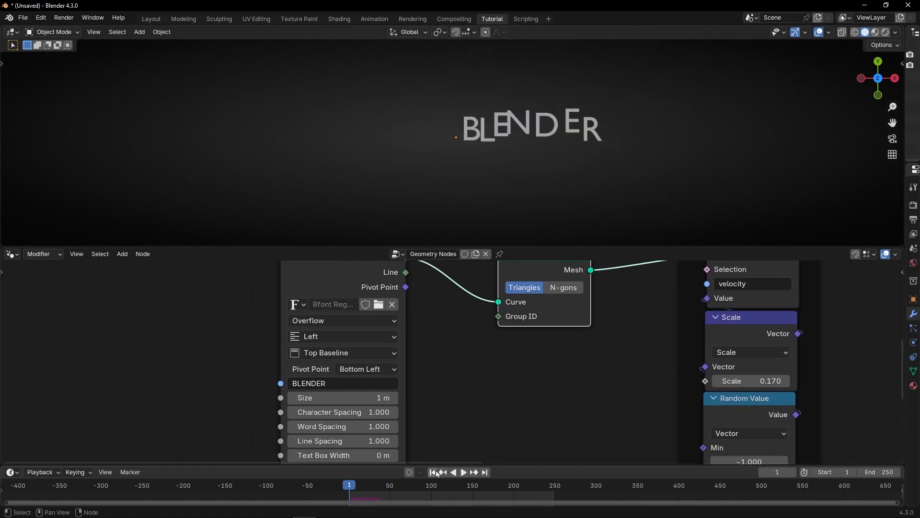
{"action": "middle_click_drag", "start_coordinate": [462, 307], "coordinate": [426, 346]}
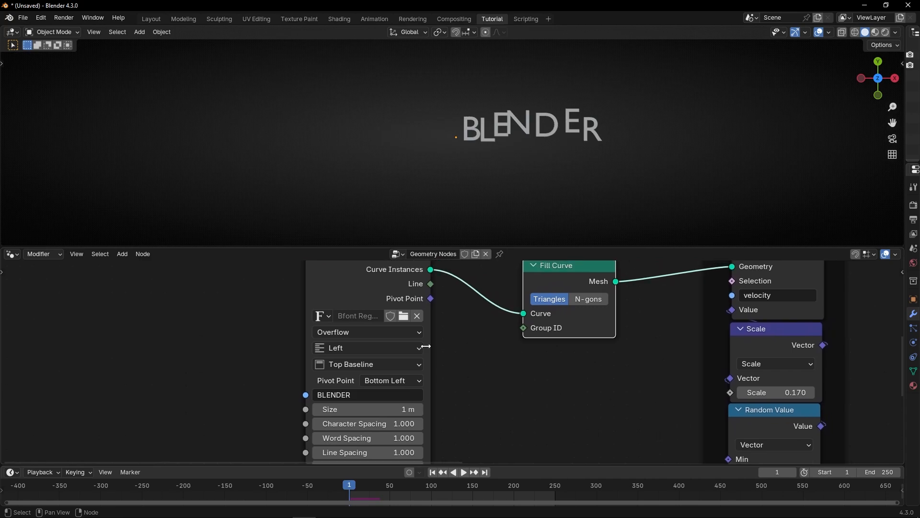
{"action": "left_click", "coordinate": [418, 348]}
{"action": "left_click", "coordinate": [363, 390]}
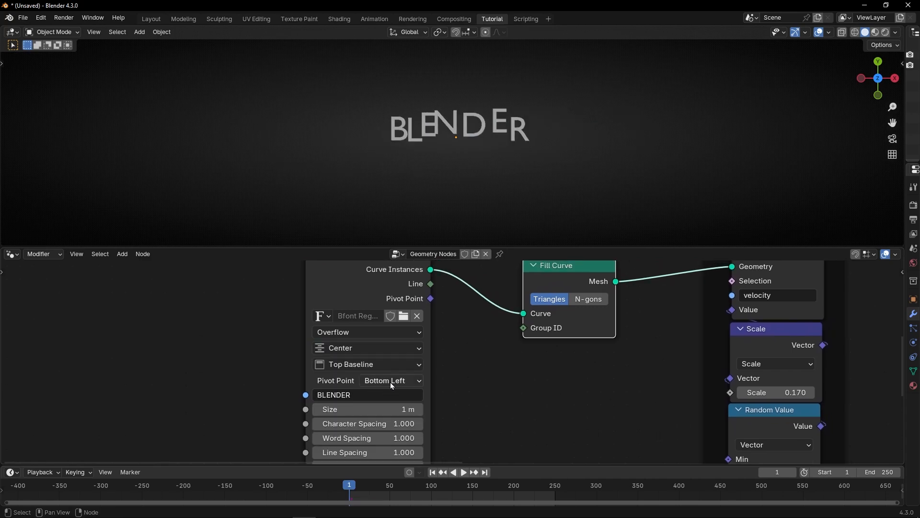
Step: Preview the Fill Curve output with a Viewer node
{"action": "scroll", "coordinate": [465, 327], "scroll_direction": "down", "scroll_amount": 2}
{"action": "left_click", "coordinate": [538, 315], "text": "ctrl+shift"}
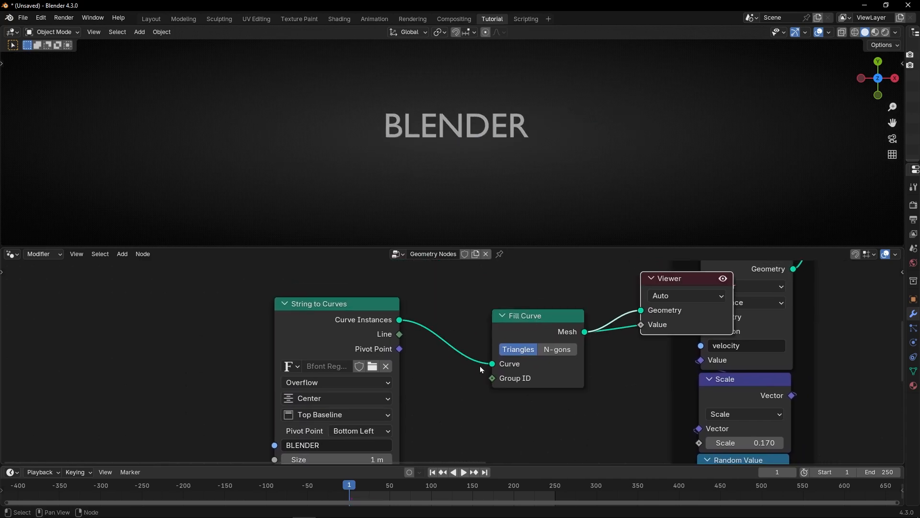
Step: Set the String to Curves vertical alignment to Middle
{"action": "scroll", "coordinate": [473, 310], "scroll_direction": "up", "scroll_amount": 2}
{"action": "scroll", "coordinate": [473, 310], "scroll_direction": "up", "scroll_amount": 1}
{"action": "scroll", "coordinate": [442, 137], "scroll_direction": "up", "scroll_amount": 3}
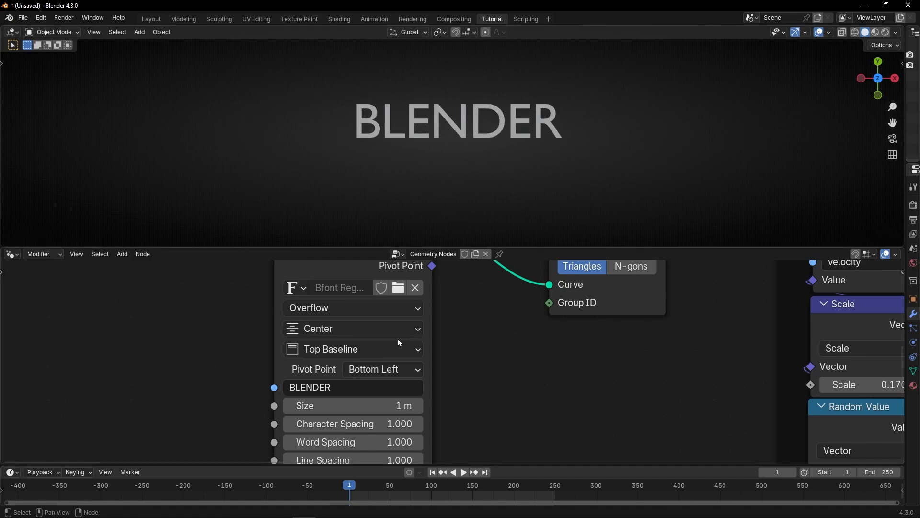
{"action": "left_click", "coordinate": [380, 353]}
{"action": "left_click", "coordinate": [352, 426]}
{"action": "scroll", "coordinate": [442, 359], "scroll_direction": "down", "scroll_amount": 2}
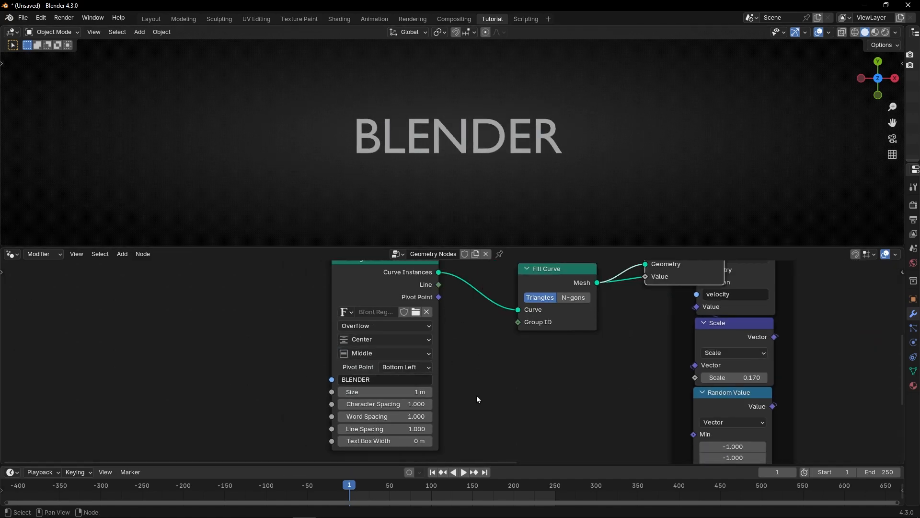
Step: Delete the Viewer node and play the simulation
{"action": "middle_click_drag", "start_coordinate": [478, 398], "coordinate": [366, 403]}
{"action": "middle_click_drag", "start_coordinate": [450, 402], "coordinate": [406, 444]}
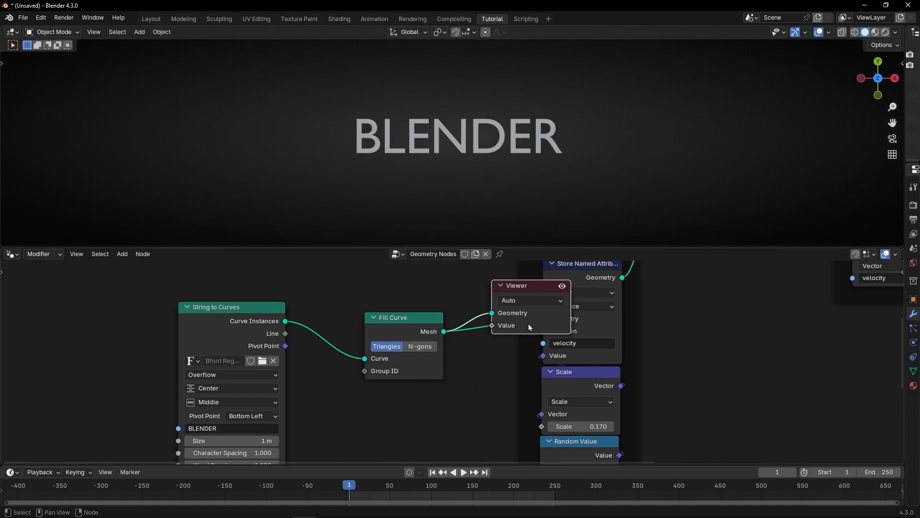
{"action": "key", "text": "ctrl+x"}
{"action": "key", "text": "space"}
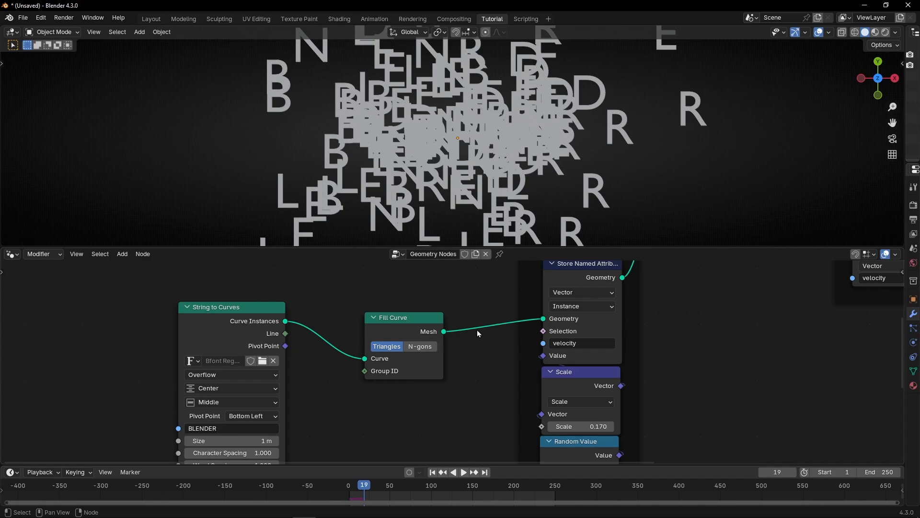
Step: Insert a Geometry to Instance node between String to Curves and Fill Curve
{"action": "left_click_drag", "start_coordinate": [403, 324], "coordinate": [455, 317]}
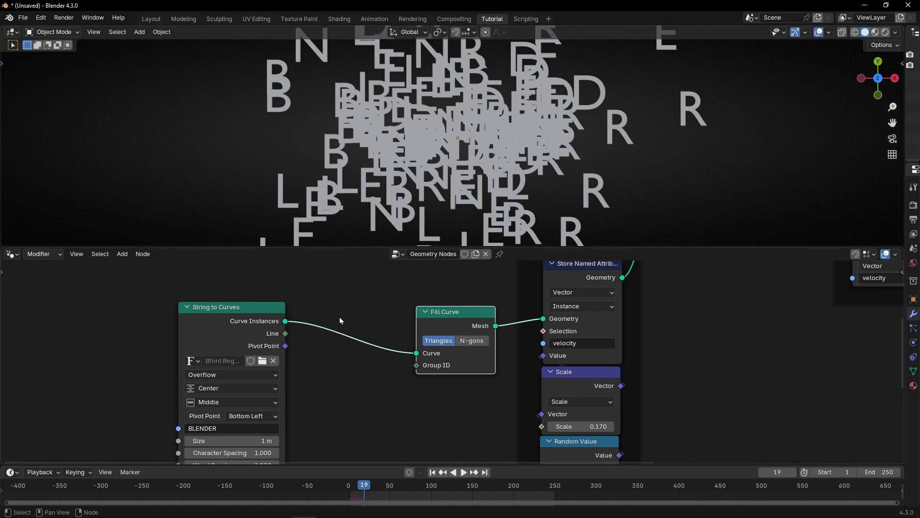
{"action": "key", "text": "shift+a"}
{"action": "mouse_move", "coordinate": [341, 321]}
{"action": "type", "text": "ge"}
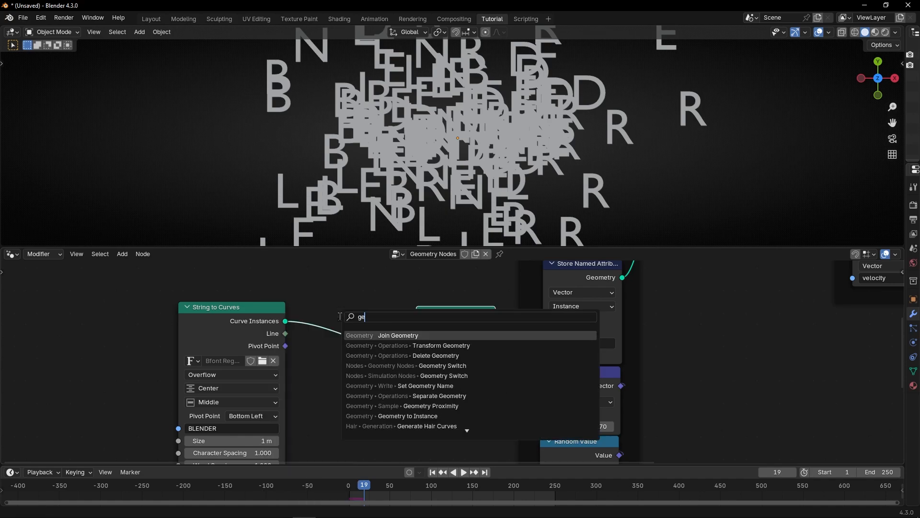
{"action": "type", "text": "om"}
{"action": "key", "text": "Down"}
{"action": "key", "text": "Down"}
{"action": "key", "text": "Down"}
{"action": "key", "text": "Down"}
{"action": "key", "text": "Down"}
{"action": "key", "text": "Down"}
{"action": "key", "text": "Down"}
{"action": "key", "text": "Down"}
{"action": "key", "text": "Return"}
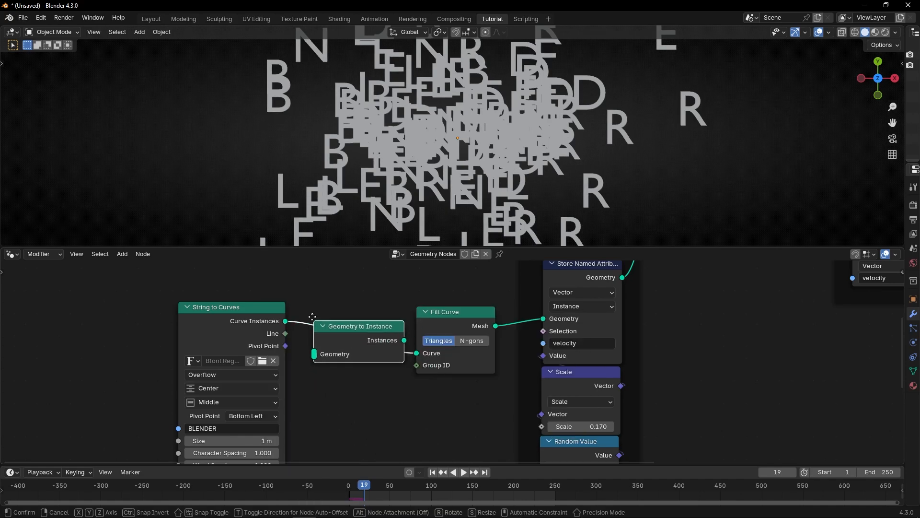
{"action": "left_click", "coordinate": [307, 315]}
Step: Replay the simulation and orbit the viewport to inspect the emitted words
{"action": "left_click", "coordinate": [432, 473]}
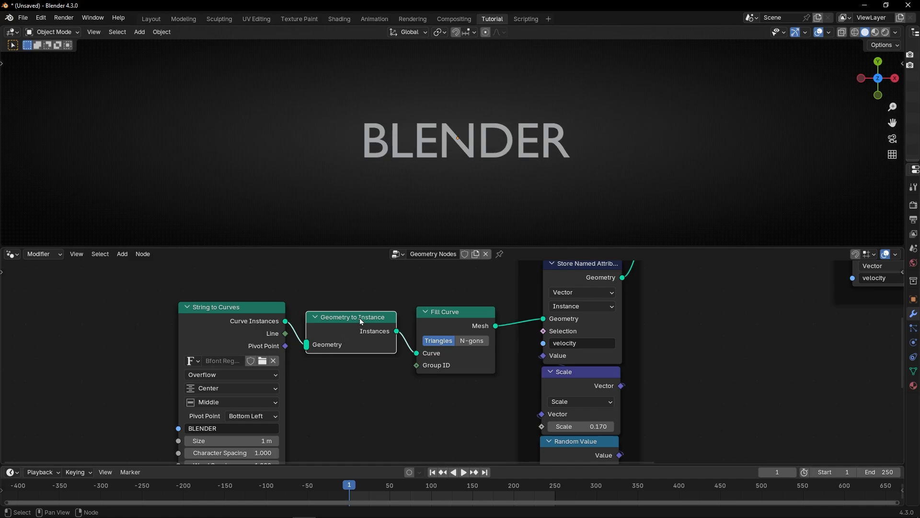
{"action": "key", "text": "space"}
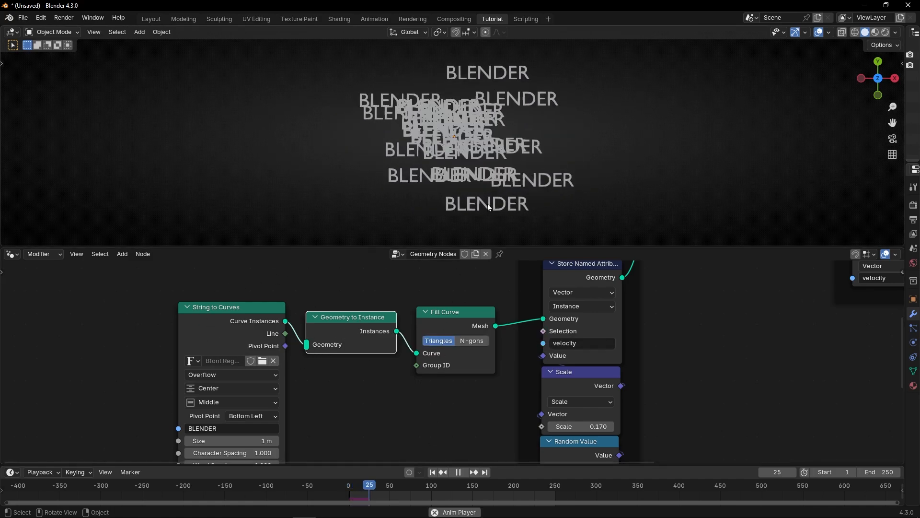
{"action": "middle_click_drag", "start_coordinate": [488, 204], "coordinate": [513, 115]}
{"action": "left_click", "coordinate": [880, 69]}
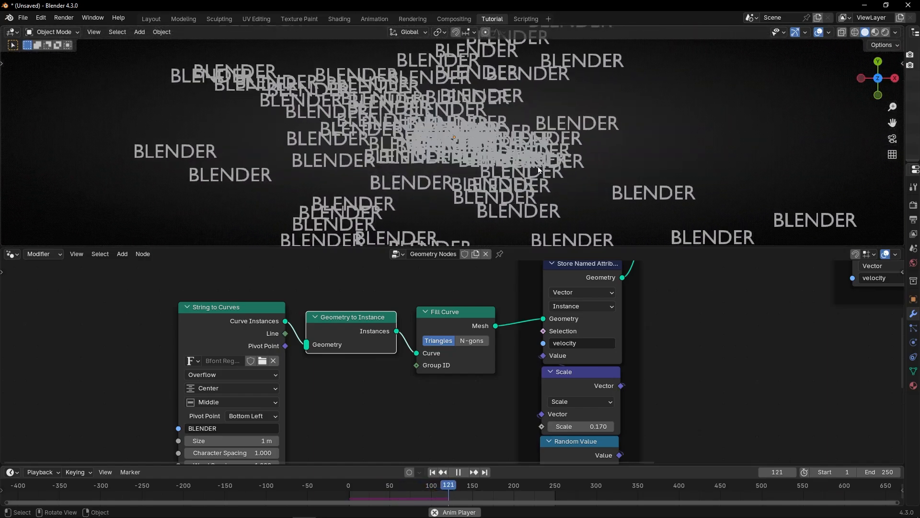
{"action": "key", "text": "space"}
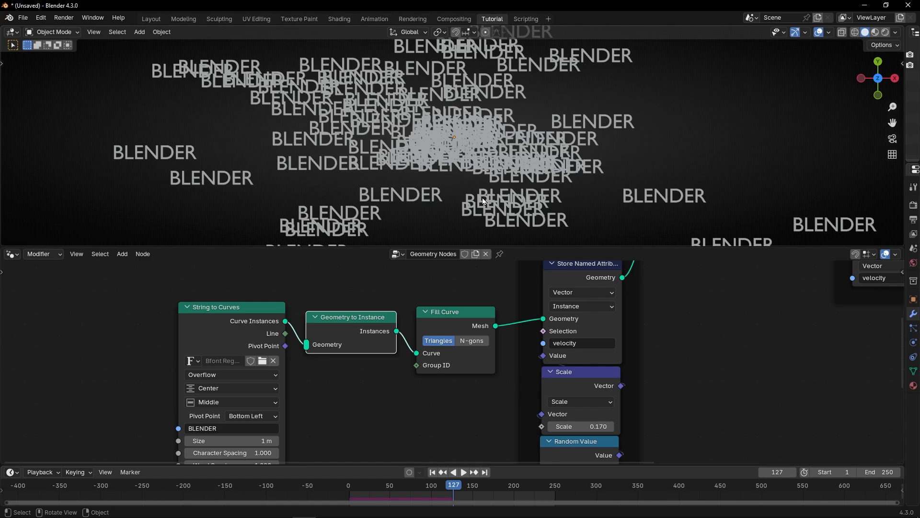
Step: Change the String to Curves string to 123456 and return to the first frame
{"action": "scroll", "coordinate": [271, 380], "scroll_direction": "up", "scroll_amount": 3}
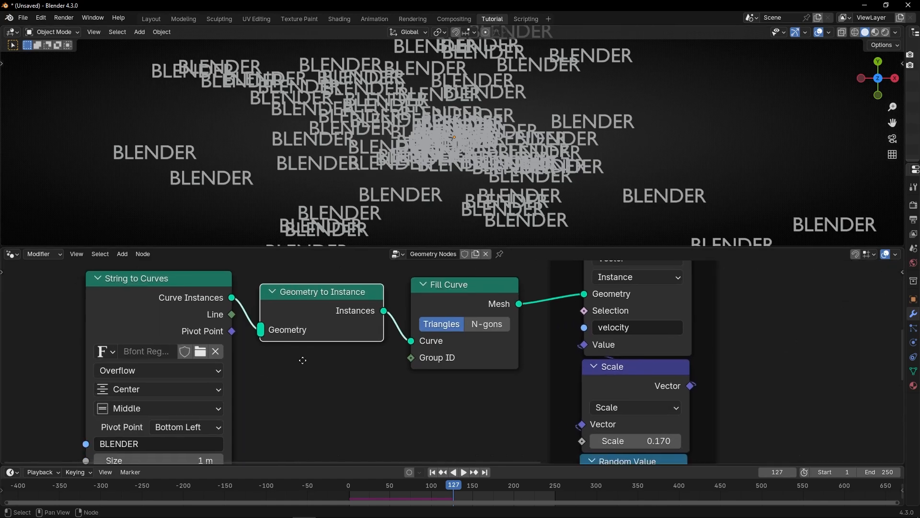
{"action": "left_click", "coordinate": [256, 407]}
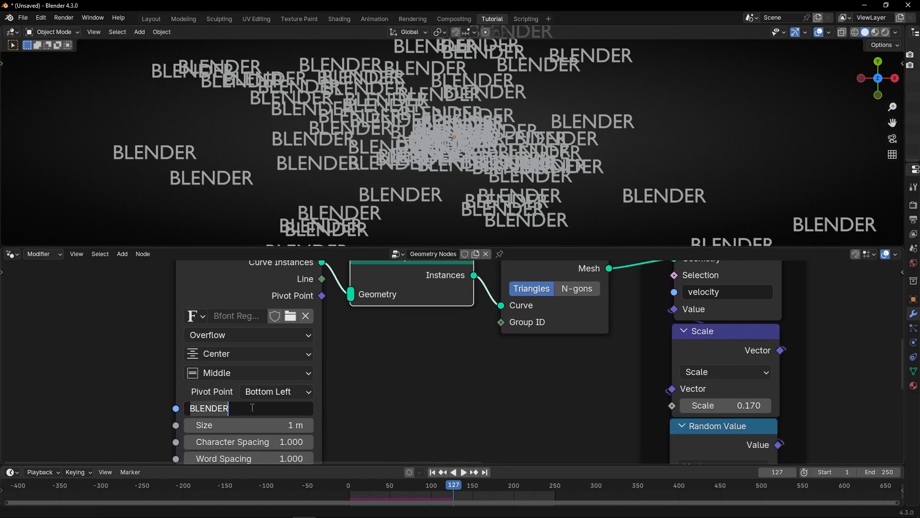
{"action": "type", "text": "123456"}
{"action": "key", "text": "Return"}
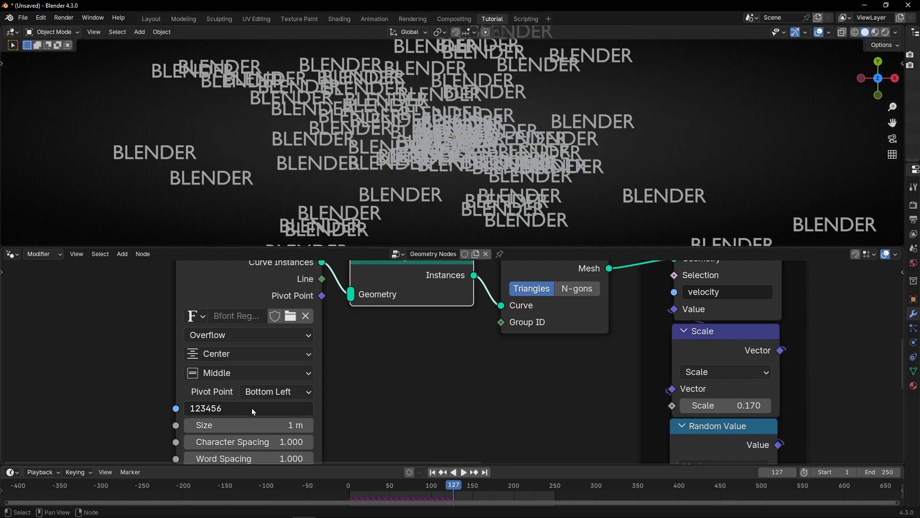
{"action": "key", "text": "shift+Left"}
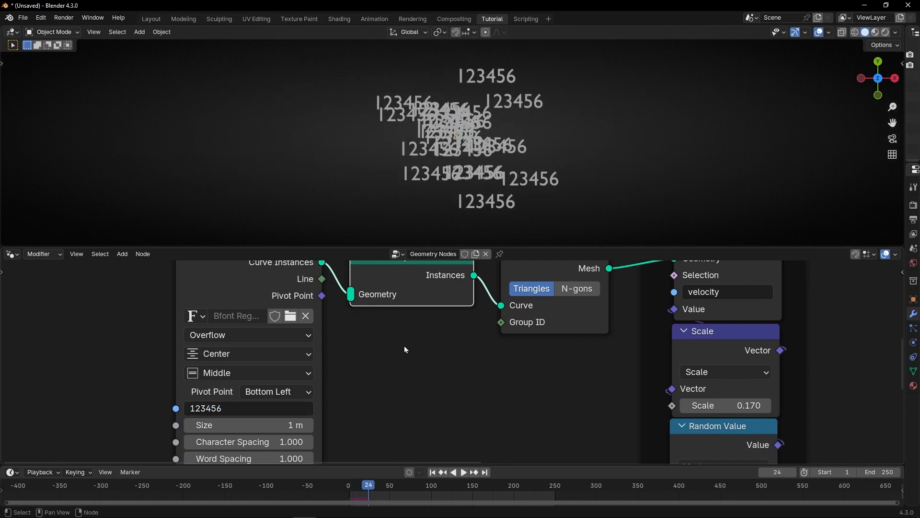
Step: Mute the Geometry to Instance node and return to the first frame
{"action": "middle_click_drag", "start_coordinate": [404, 369], "coordinate": [400, 389]}
{"action": "key", "text": "m"}
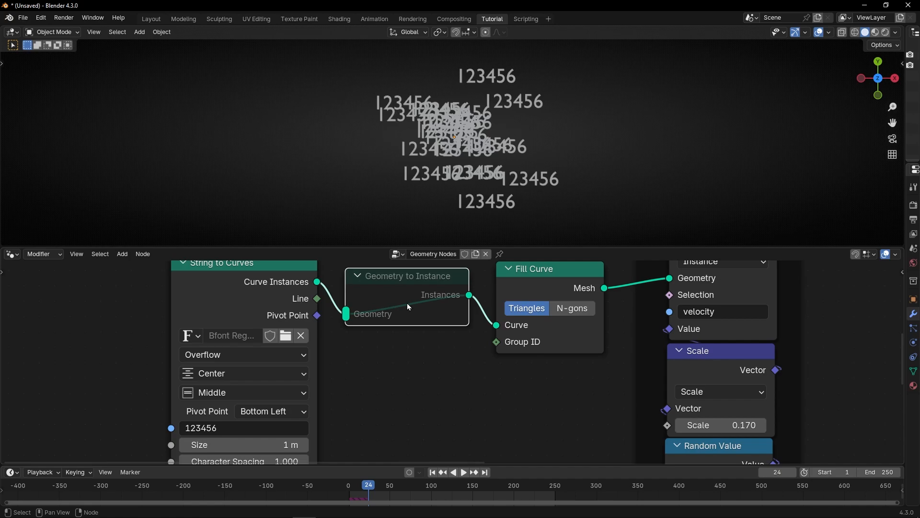
{"action": "key", "text": "shift+Left"}
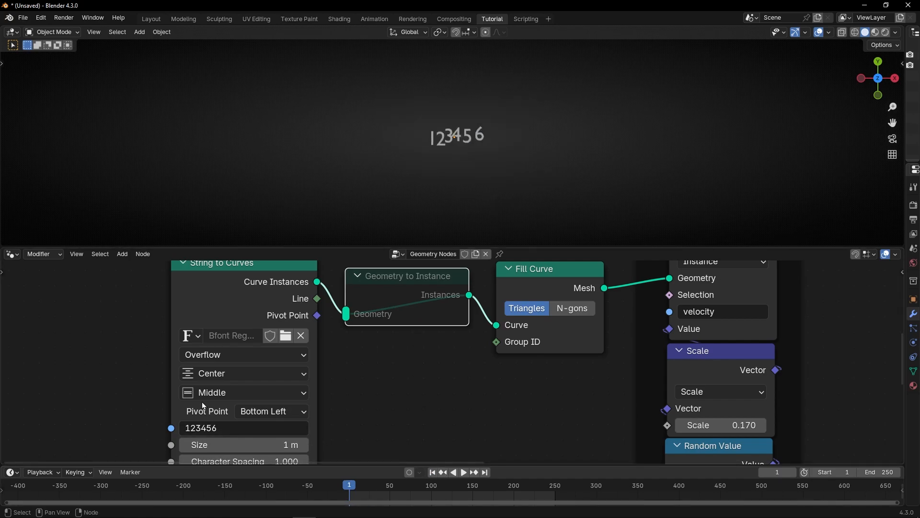
Step: Extend the string to 123456789 and replay the simulation
{"action": "left_click", "coordinate": [241, 430]}
{"action": "key", "text": "End"}
{"action": "type", "text": "789"}
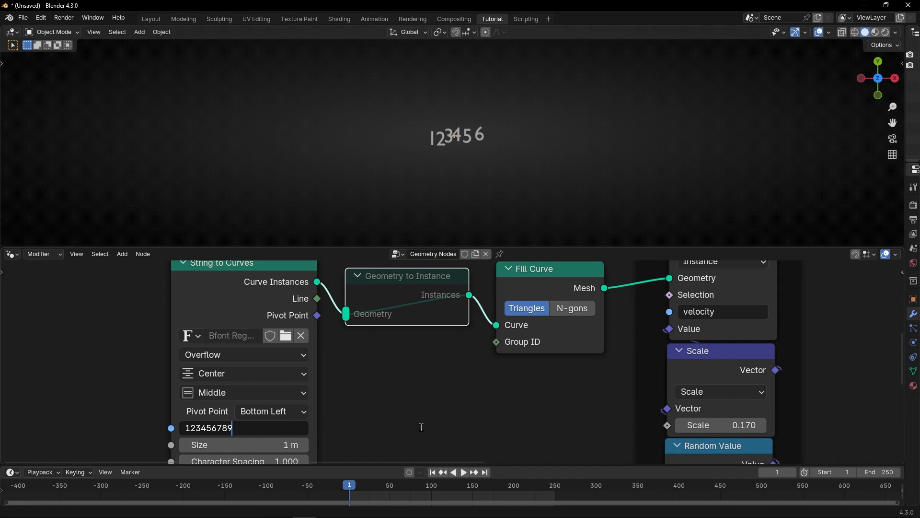
{"action": "key", "text": "Return"}
{"action": "key", "text": "space"}
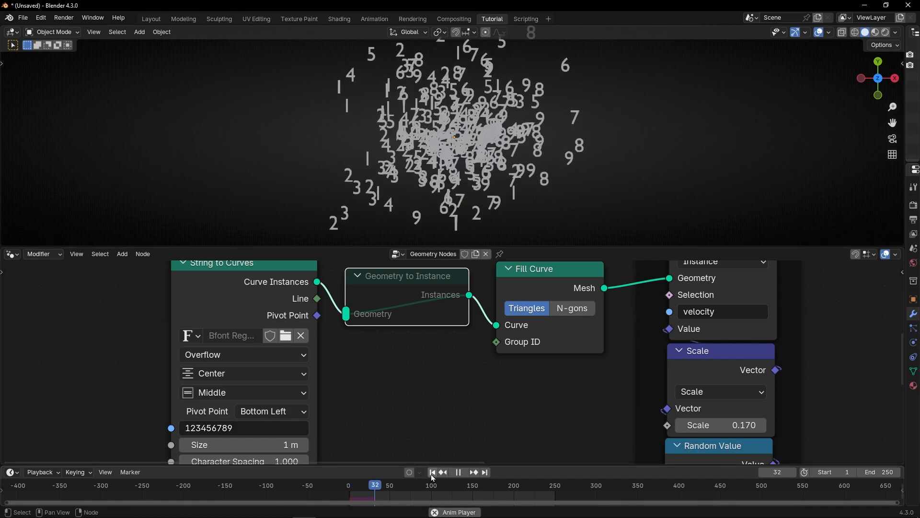
{"action": "left_click", "coordinate": [432, 473]}
{"action": "key", "text": "space"}
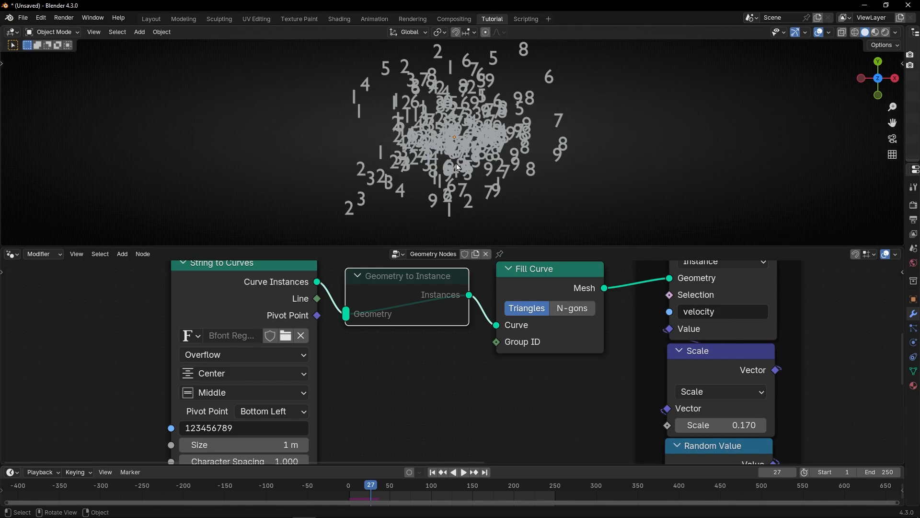
{"action": "middle_click_drag", "start_coordinate": [270, 425], "coordinate": [474, 355]}
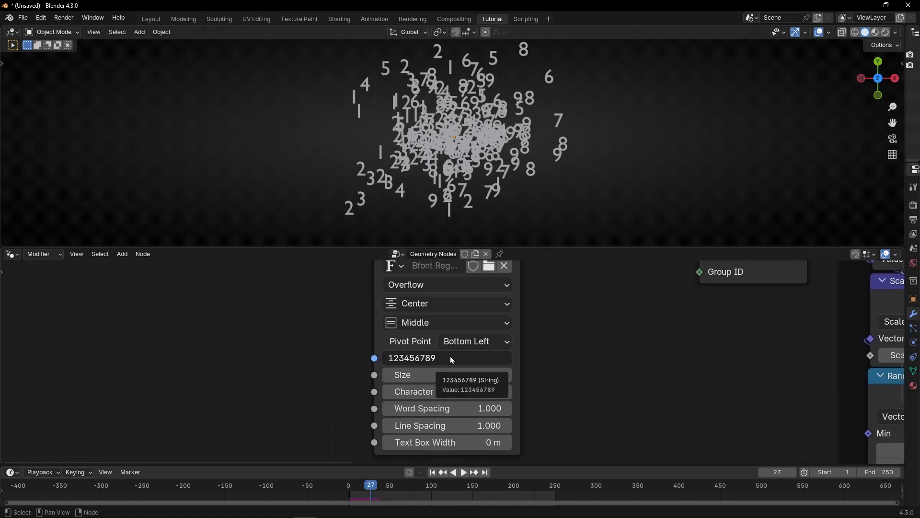
Step: Add a Value to String node feeding the String to Curves string input and return to the first frame
{"action": "left_click_drag", "start_coordinate": [374, 358], "coordinate": [202, 353]}
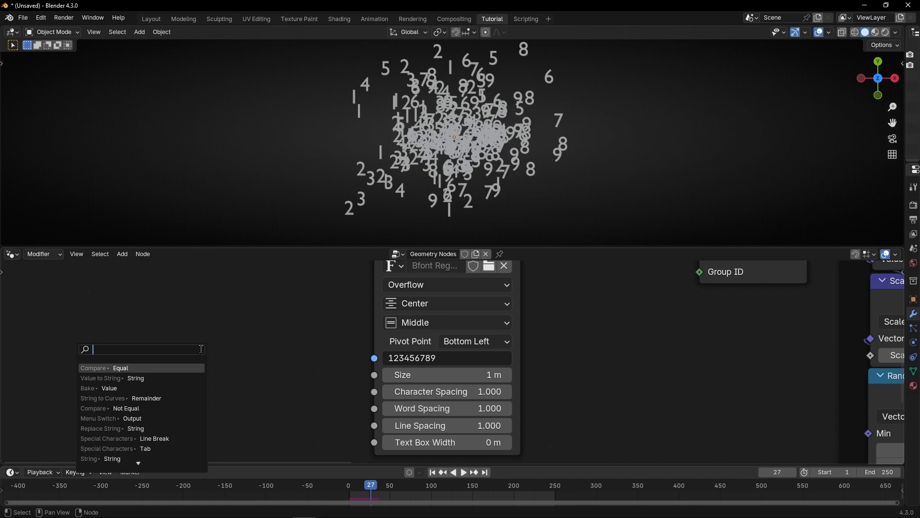
{"action": "type", "text": "value t"}
{"action": "key", "text": "Return"}
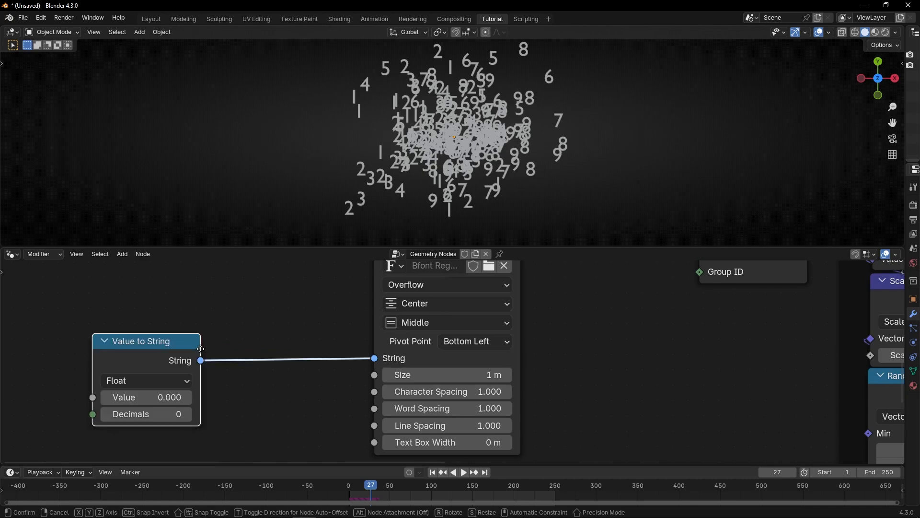
{"action": "left_click", "coordinate": [321, 344]}
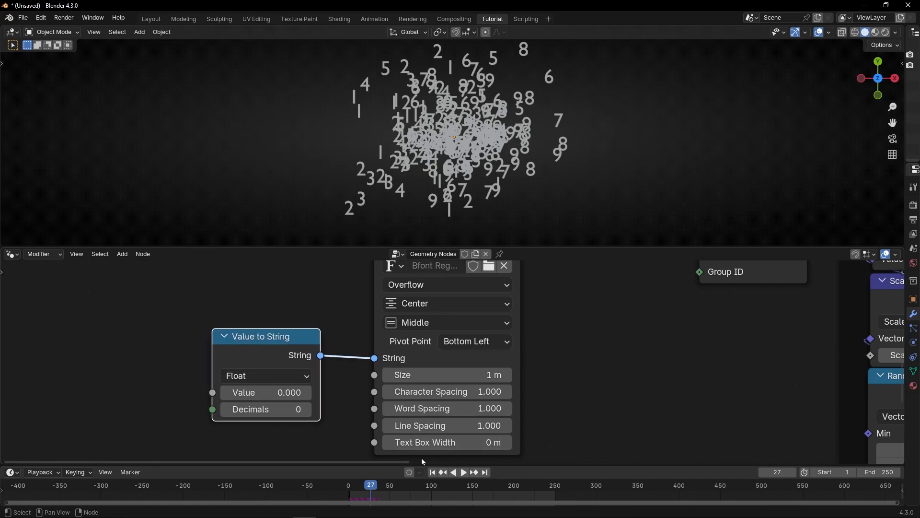
{"action": "left_click", "coordinate": [432, 472]}
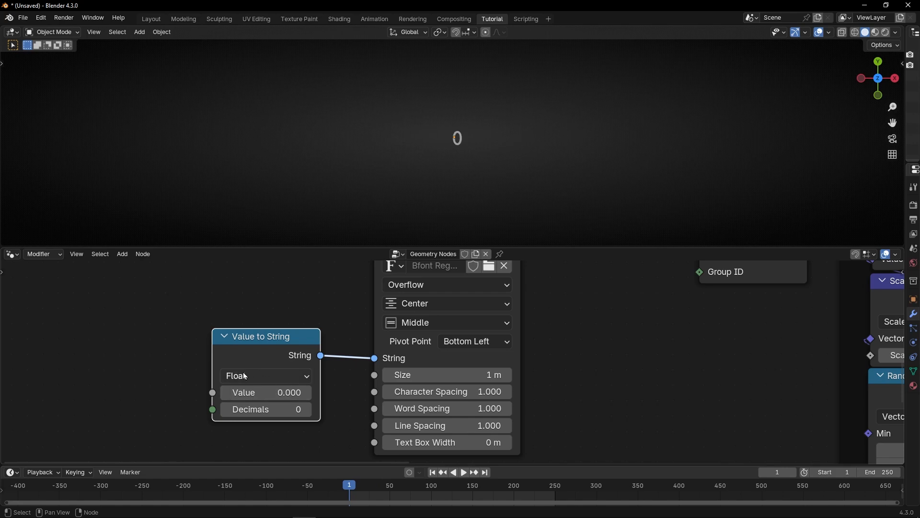
Step: Play the simulation while setting the Value to String value to 10.5, then return to the first frame
{"action": "key", "text": "space"}
{"action": "left_click_drag", "start_coordinate": [265, 394], "coordinate": [331, 394]}
{"action": "key", "text": "space"}
{"action": "left_click_drag", "start_coordinate": [276, 355], "coordinate": [289, 344]}
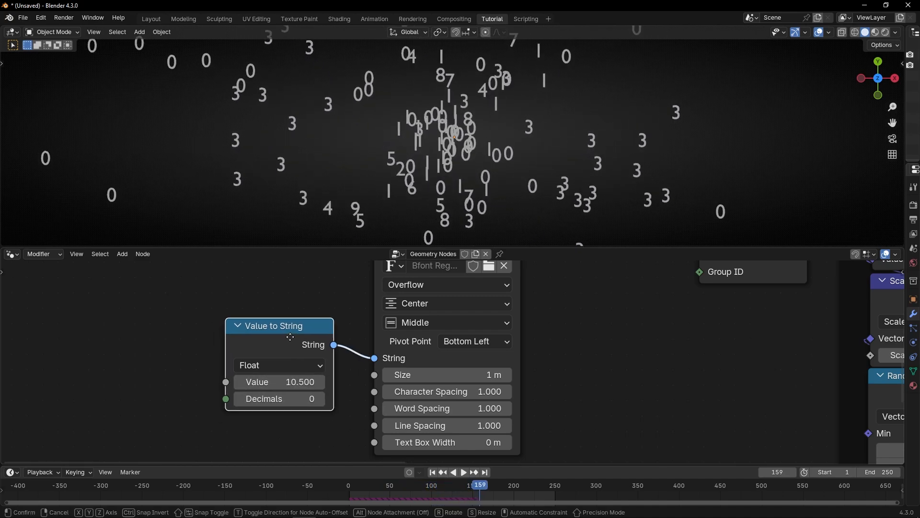
{"action": "left_click", "coordinate": [432, 472]}
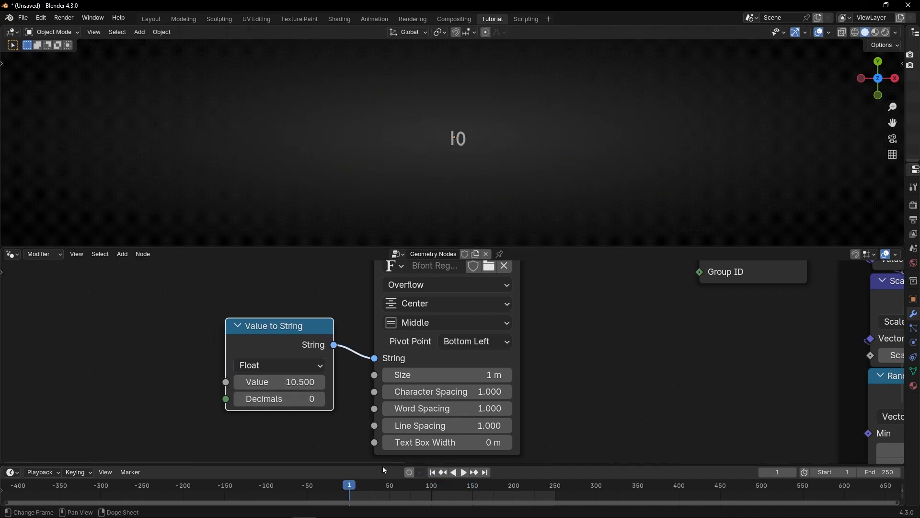
Step: Add a Scene Time node and connect its Frame output to the Value to String value input
{"action": "scroll", "coordinate": [572, 381], "scroll_direction": "down", "scroll_amount": 2}
{"action": "middle_click_drag", "start_coordinate": [572, 381], "coordinate": [448, 431]}
{"action": "scroll", "coordinate": [436, 430], "scroll_direction": "down", "scroll_amount": 4}
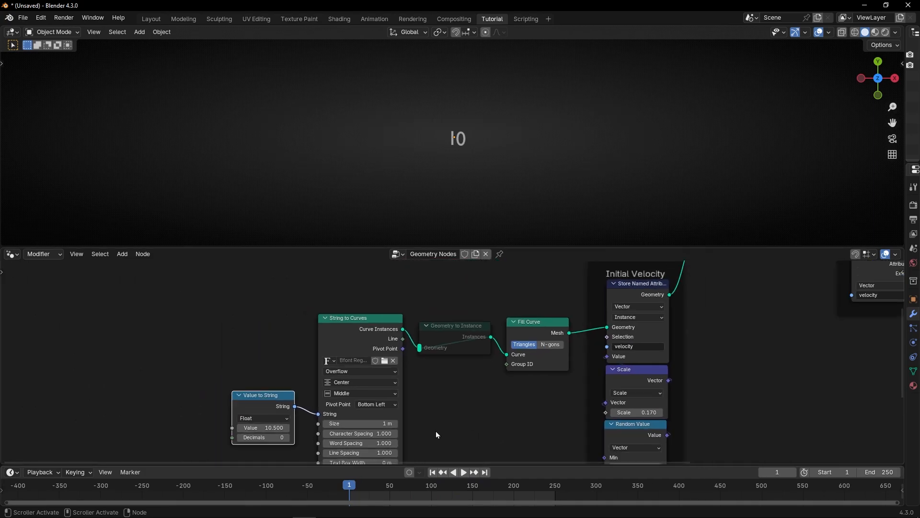
{"action": "middle_click_drag", "start_coordinate": [421, 393], "coordinate": [484, 320]}
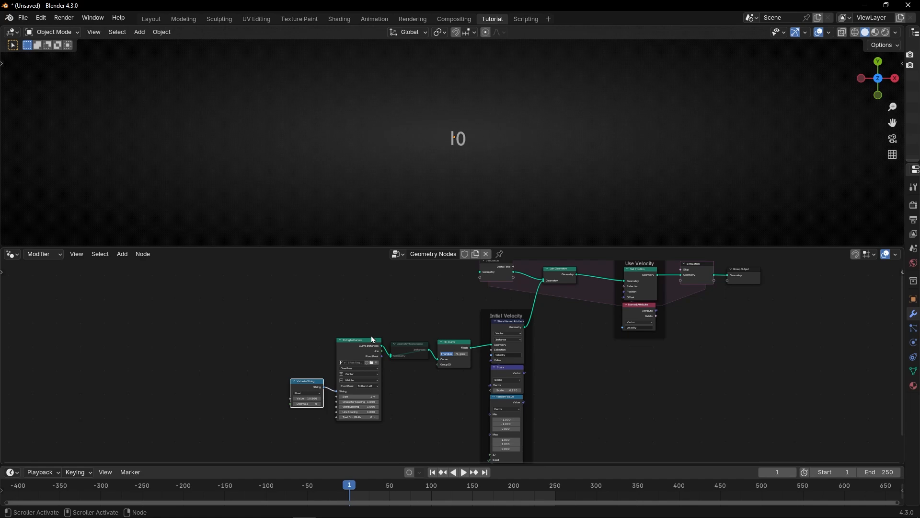
{"action": "scroll", "coordinate": [553, 275], "scroll_direction": "up", "scroll_amount": 4}
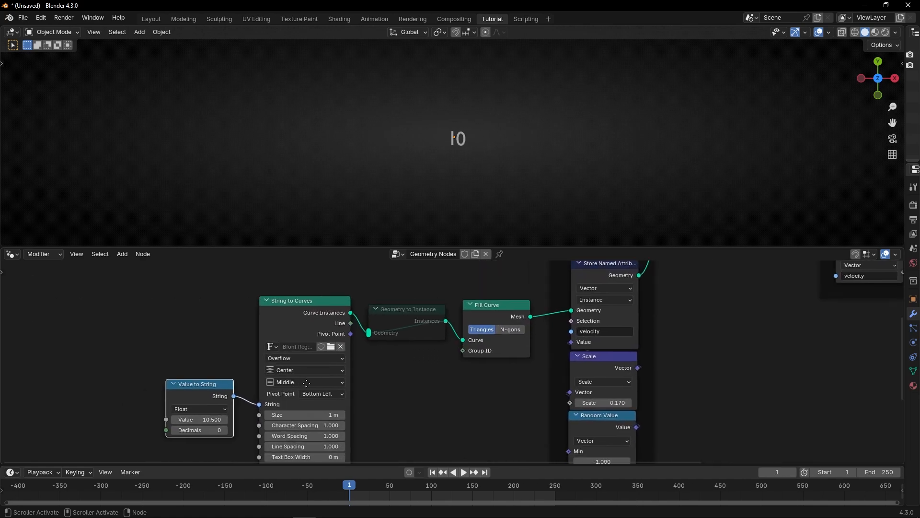
{"action": "middle_click_drag", "start_coordinate": [206, 312], "coordinate": [453, 338]}
{"action": "left_click_drag", "start_coordinate": [439, 354], "coordinate": [342, 354]}
{"action": "type", "text": "sce"}
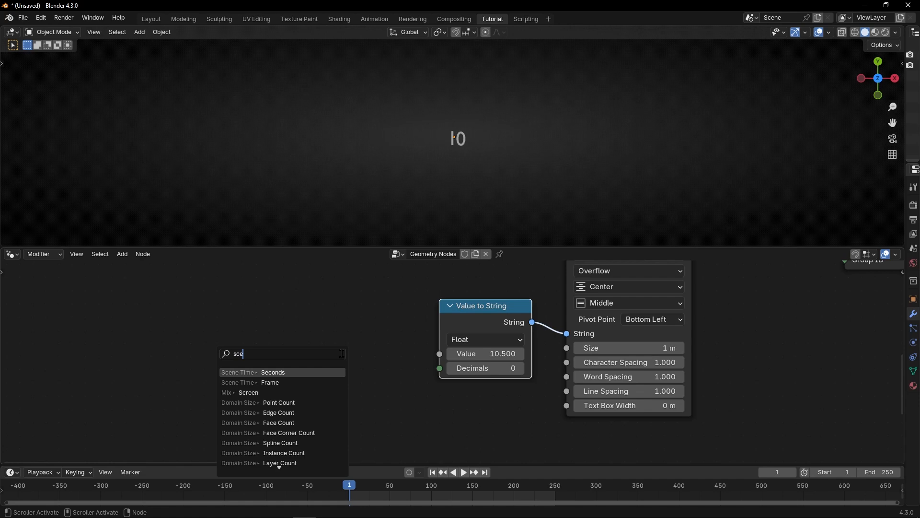
{"action": "left_click", "coordinate": [270, 382]}
{"action": "left_click", "coordinate": [425, 366]}
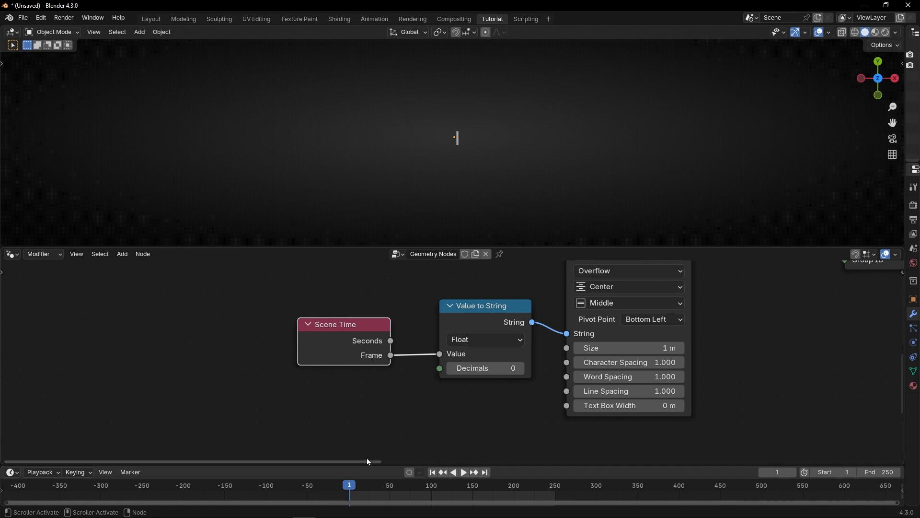
Step: Set the scene's start frame to 0, play the simulation and return to the first frame
{"action": "left_click", "coordinate": [762, 472]}
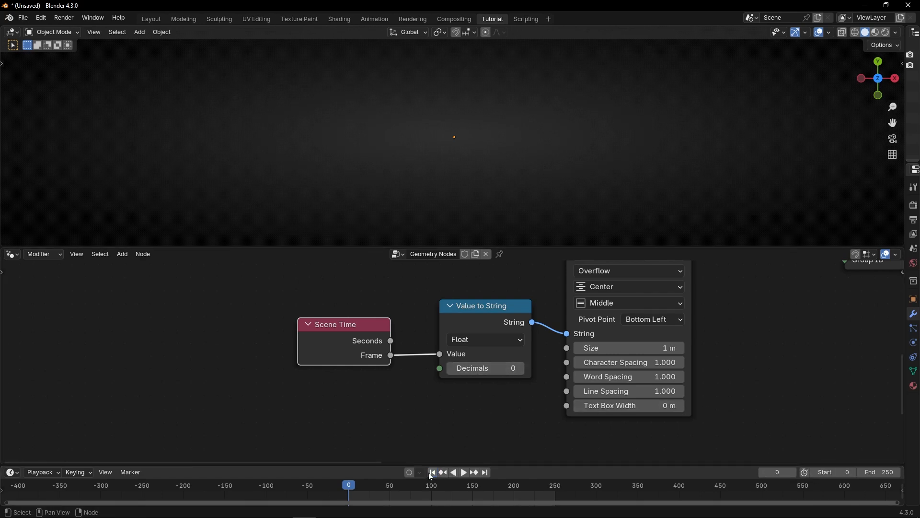
{"action": "middle_click_drag", "start_coordinate": [491, 390], "coordinate": [380, 380]}
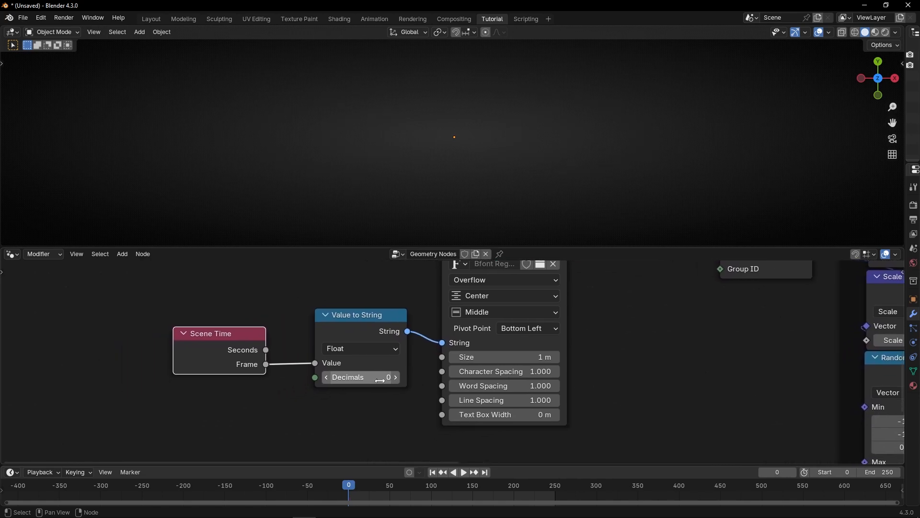
{"action": "key", "text": "space"}
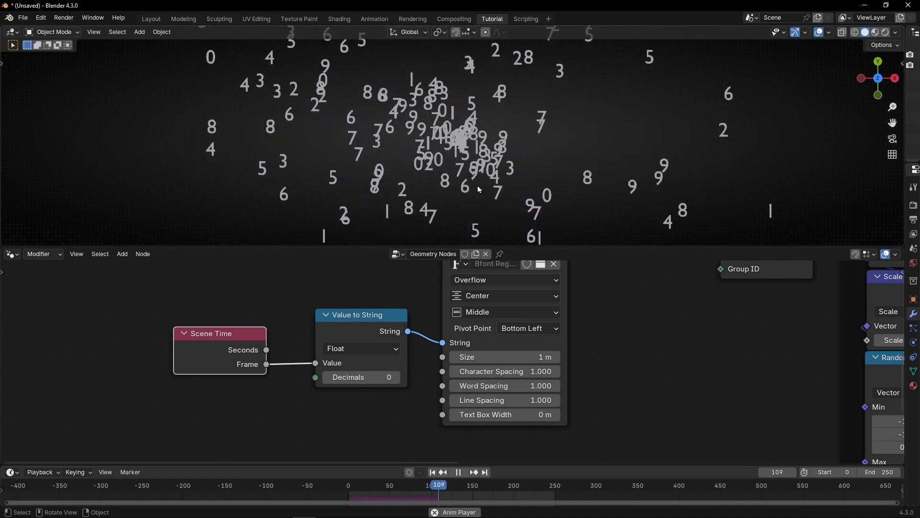
{"action": "key", "text": "space"}
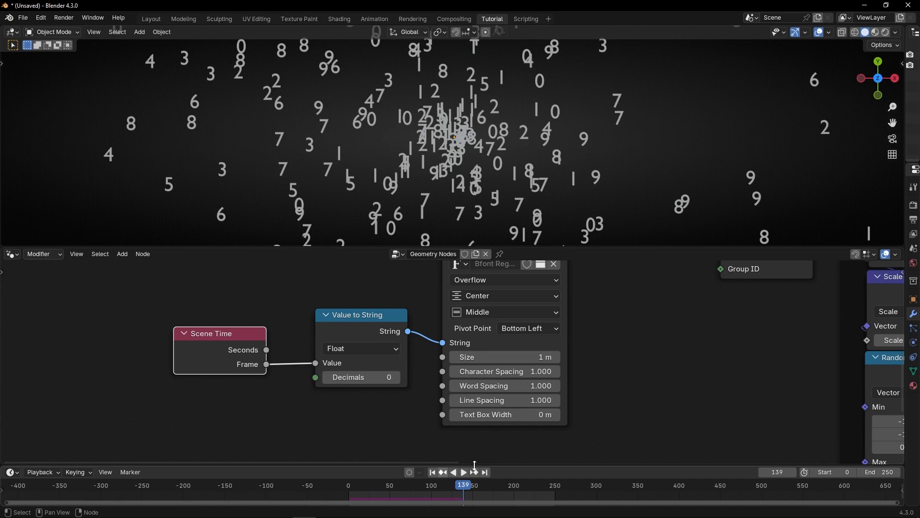
{"action": "left_click", "coordinate": [432, 473]}
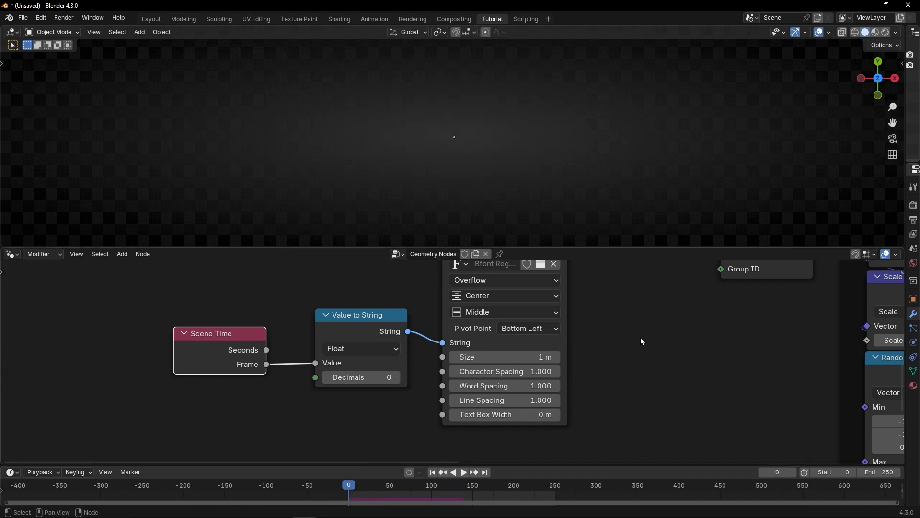
Step: Unmute the Geometry to Instance node
{"action": "middle_click_drag", "start_coordinate": [637, 340], "coordinate": [399, 438]}
{"action": "left_click", "coordinate": [417, 316]}
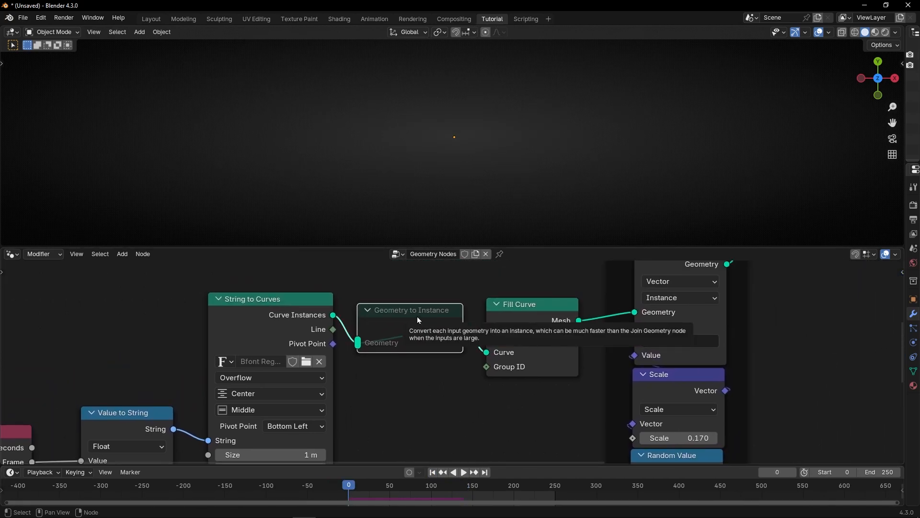
{"action": "key", "text": "m"}
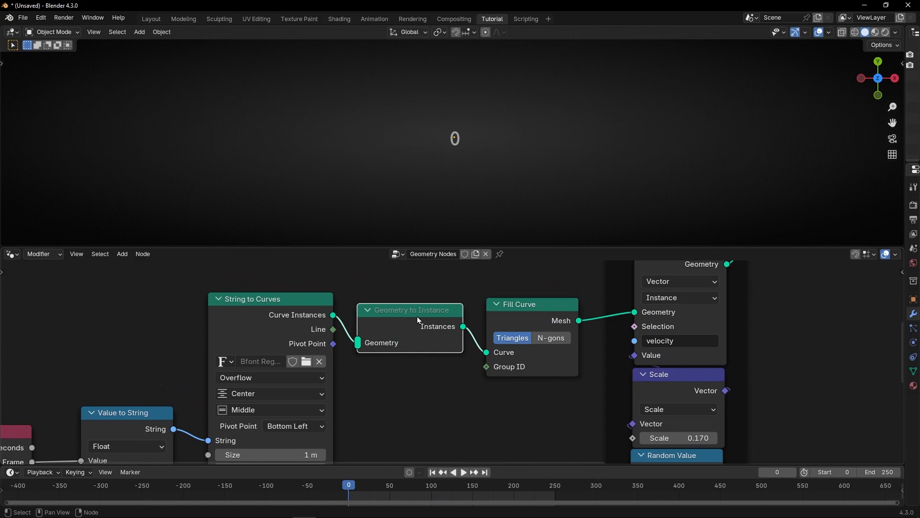
Step: Play the simulation to inspect the emitted frame numbers
{"action": "scroll", "coordinate": [335, 398], "scroll_direction": "down", "scroll_amount": 3}
{"action": "key", "text": "space"}
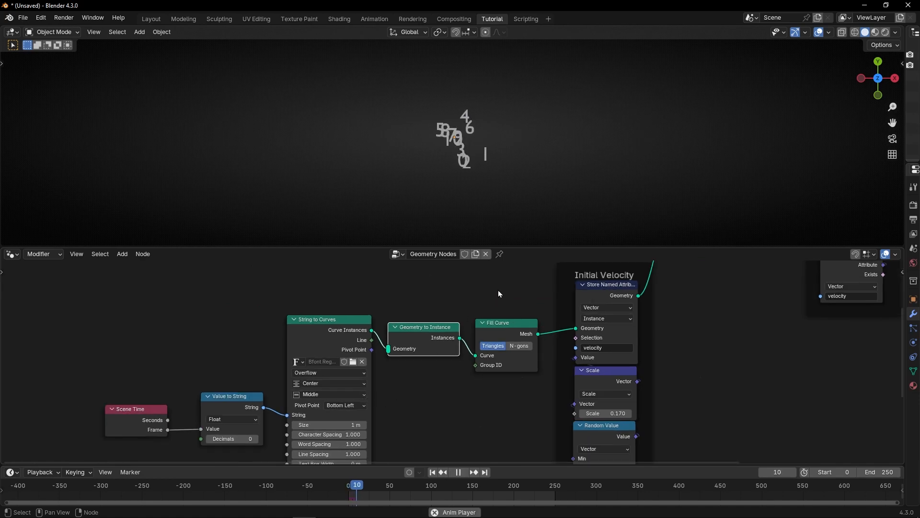
{"action": "key", "text": "space"}
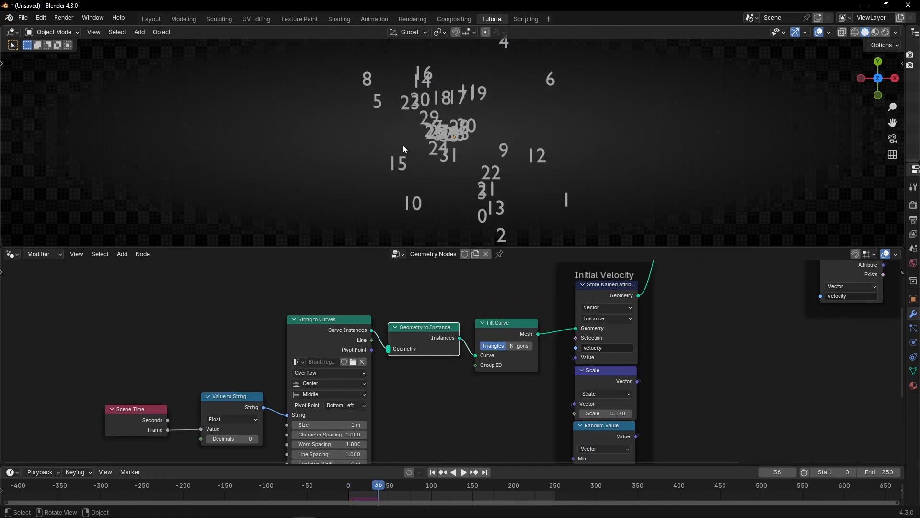
{"action": "key", "text": "space"}
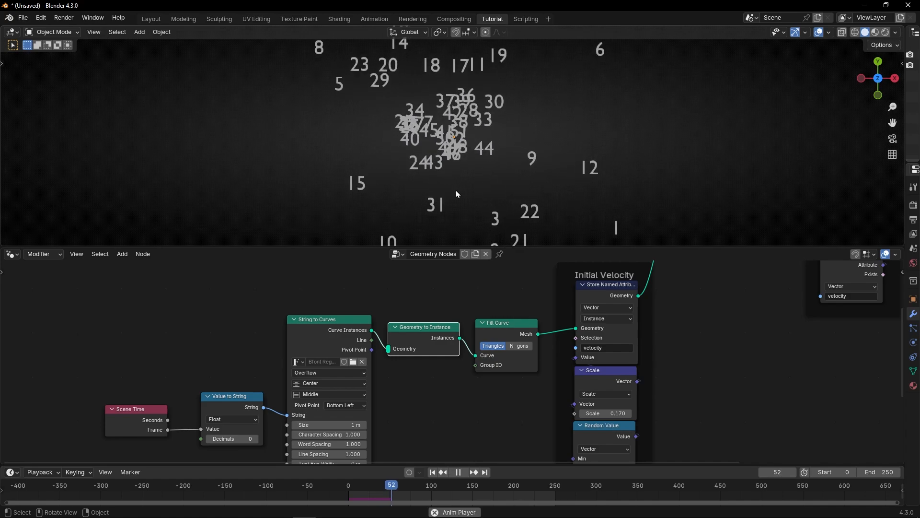
{"action": "key", "text": "space"}
Step: Set the velocity Scale value to 0.38 and replay the simulation from the start
{"action": "middle_click_drag", "start_coordinate": [747, 365], "coordinate": [699, 429]}
{"action": "middle_click_drag", "start_coordinate": [508, 411], "coordinate": [517, 387]}
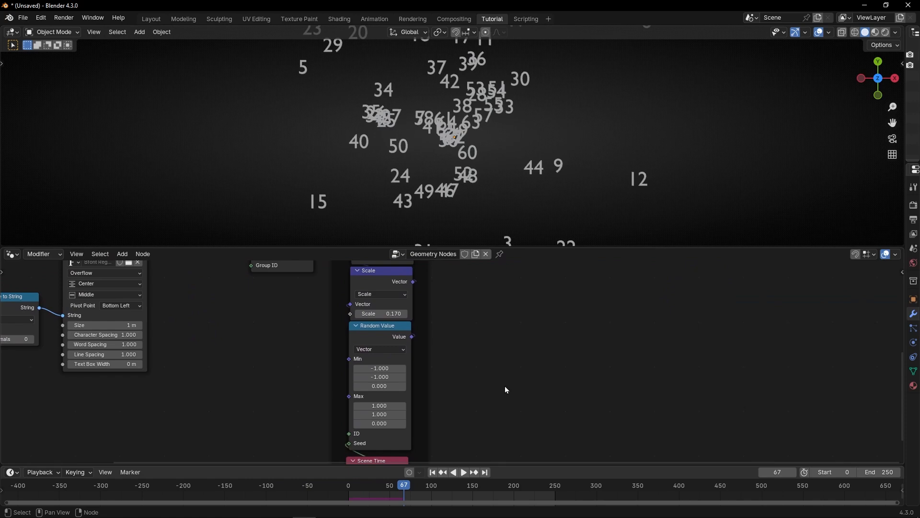
{"action": "left_click_drag", "start_coordinate": [381, 312], "coordinate": [392, 312]}
{"action": "key", "text": "shift+Left"}
{"action": "key", "text": "space"}
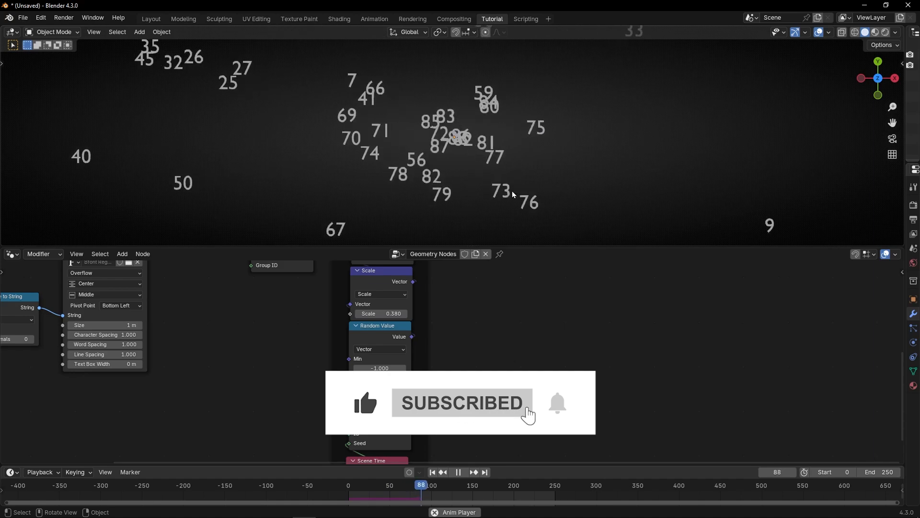
{"action": "key", "text": "space"}
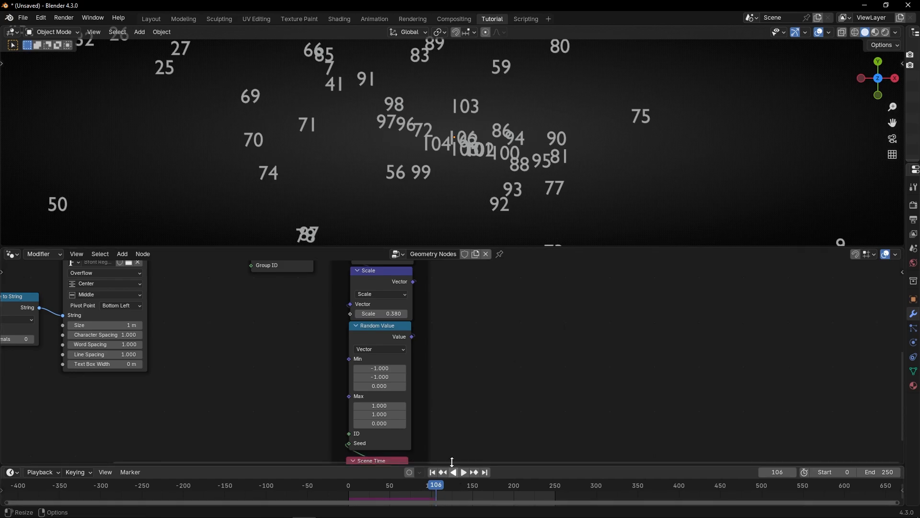
Step: Switch the viewport to Material Preview shading and continue playing the simulation
{"action": "scroll", "coordinate": [482, 176], "scroll_direction": "down", "scroll_amount": 10}
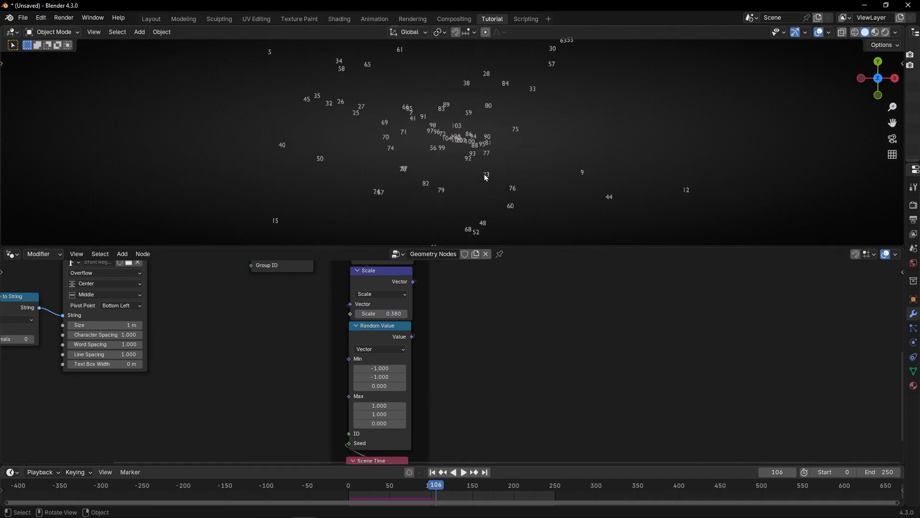
{"action": "scroll", "coordinate": [467, 143], "scroll_direction": "up", "scroll_amount": 10}
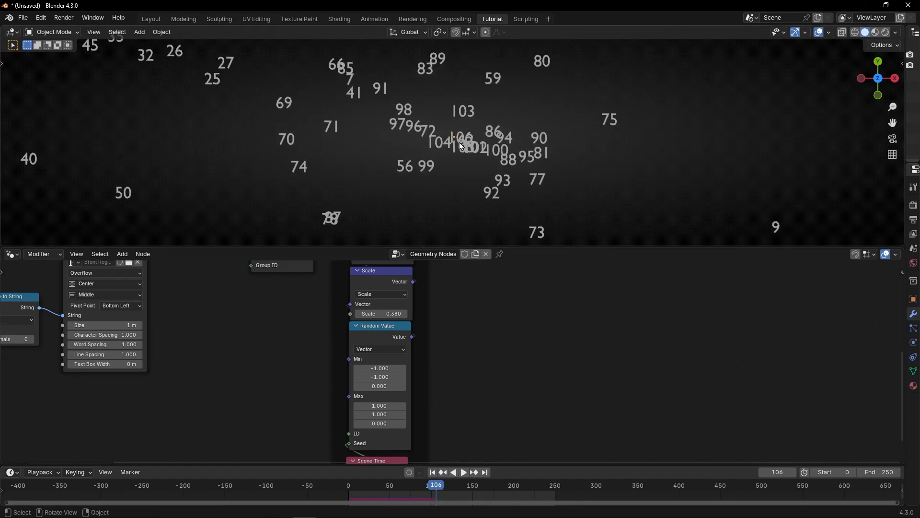
{"action": "left_click", "coordinate": [874, 33]}
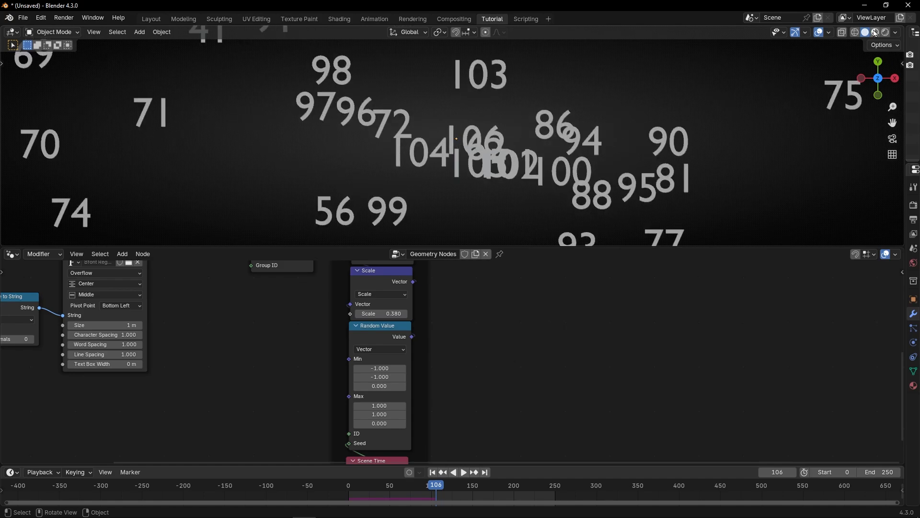
{"action": "scroll", "coordinate": [344, 330], "scroll_direction": "down", "scroll_amount": 7}
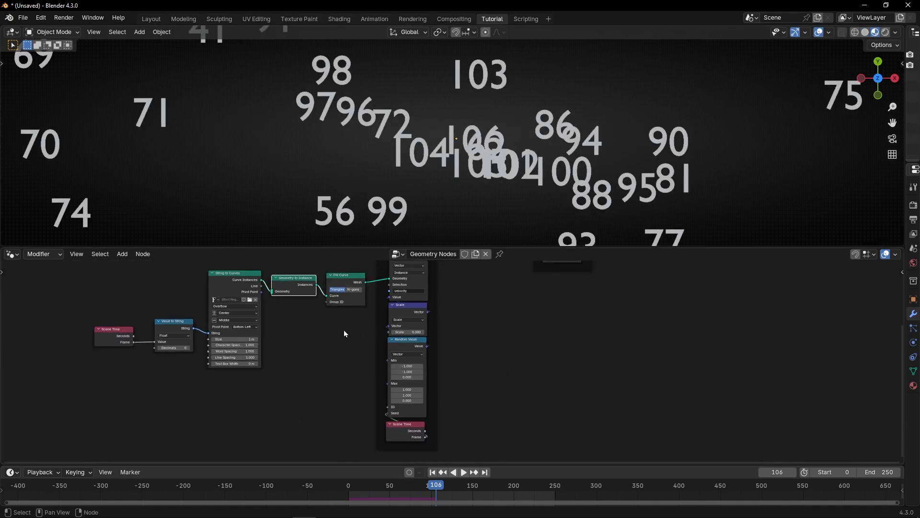
{"action": "middle_click_drag", "start_coordinate": [346, 328], "coordinate": [482, 337]}
{"action": "key", "text": "space"}
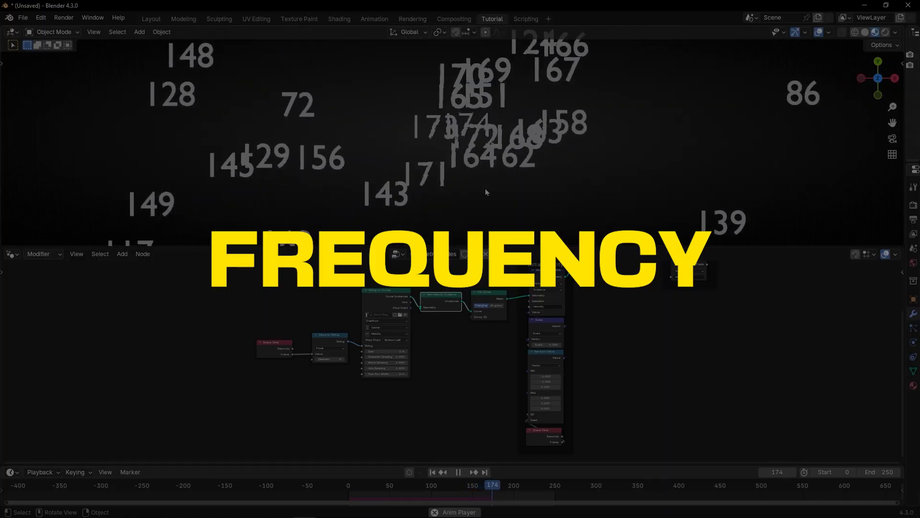
{"action": "key", "text": "space"}
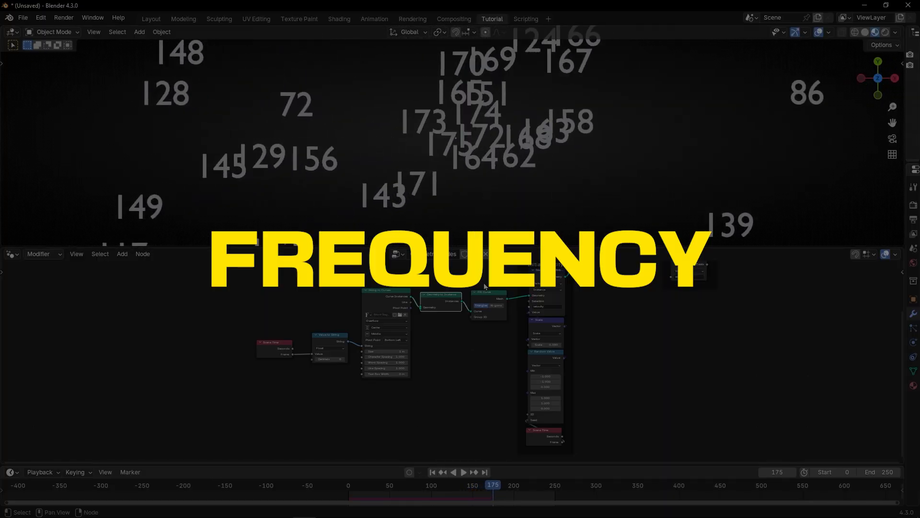
Step: Maximize the node editor and move the text-emitter and Initial Velocity nodes down and left, away from the simulation zone
{"action": "key", "text": "ctrl+space"}
{"action": "scroll", "coordinate": [402, 221], "scroll_direction": "down", "scroll_amount": 2}
{"action": "key", "text": "b"}
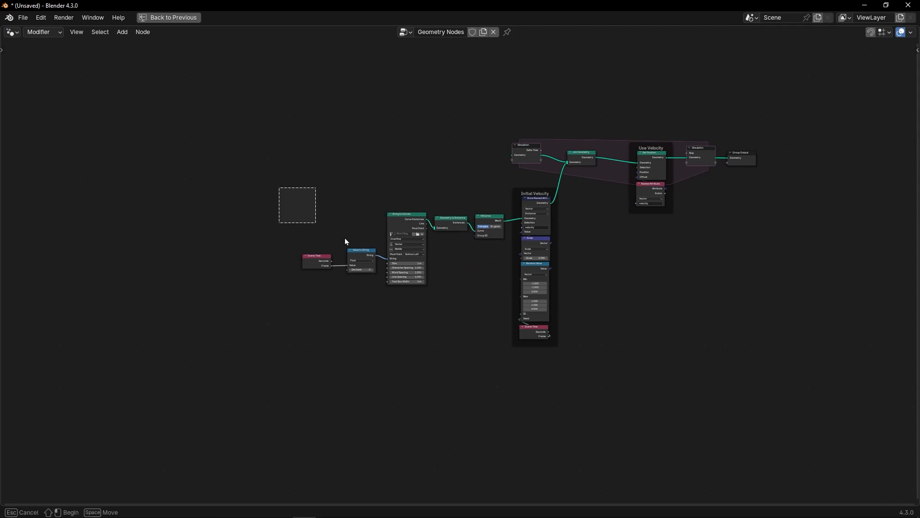
{"action": "left_click_drag", "start_coordinate": [344, 237], "coordinate": [560, 334]}
{"action": "left_click_drag", "start_coordinate": [548, 198], "coordinate": [516, 243]}
{"action": "scroll", "coordinate": [588, 211], "scroll_direction": "up", "scroll_amount": 5}
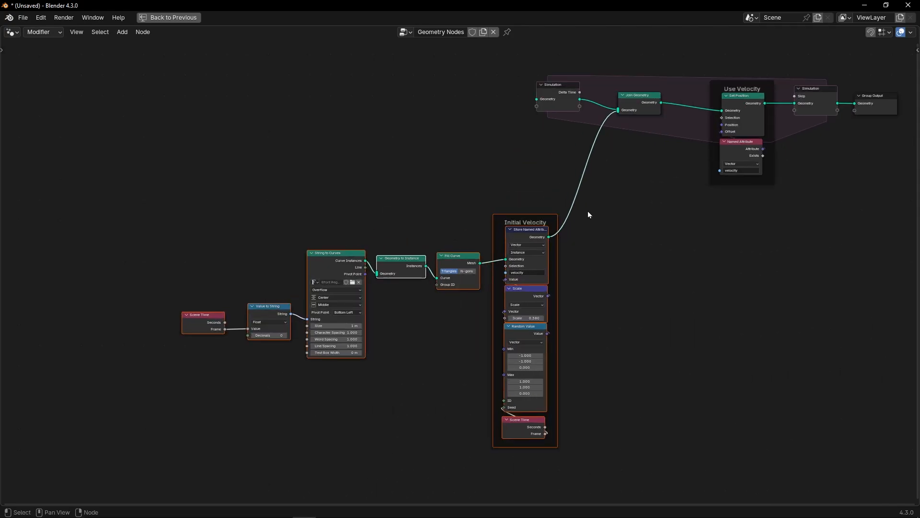
{"action": "scroll", "coordinate": [587, 211], "scroll_direction": "up", "scroll_amount": 4}
{"action": "middle_click_drag", "start_coordinate": [625, 173], "coordinate": [457, 263]}
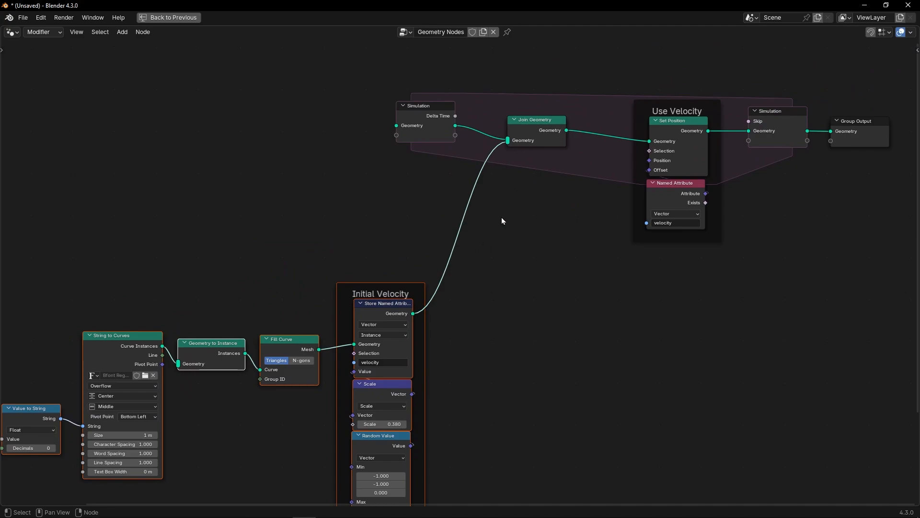
{"action": "left_click", "coordinate": [502, 263]}
Step: Enclose the text-emitter nodes in a frame and label it "Creating Numbers with Frames"
{"action": "scroll", "coordinate": [314, 247], "scroll_direction": "up", "scroll_amount": 2}
{"action": "middle_click_drag", "start_coordinate": [315, 246], "coordinate": [455, 201]}
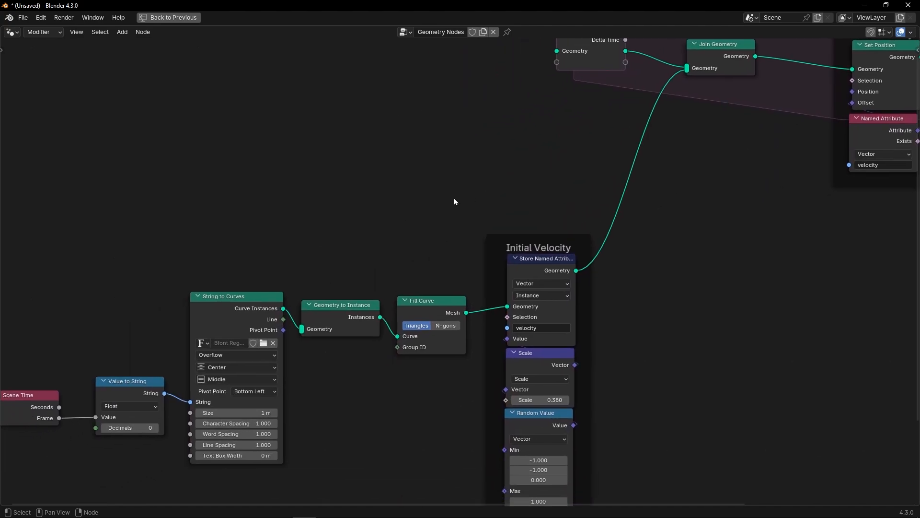
{"action": "scroll", "coordinate": [455, 201], "scroll_direction": "down", "scroll_amount": 2}
{"action": "left_click_drag", "start_coordinate": [168, 229], "coordinate": [501, 423]}
{"action": "key", "text": "ctrl+j"}
{"action": "key", "text": "F2"}
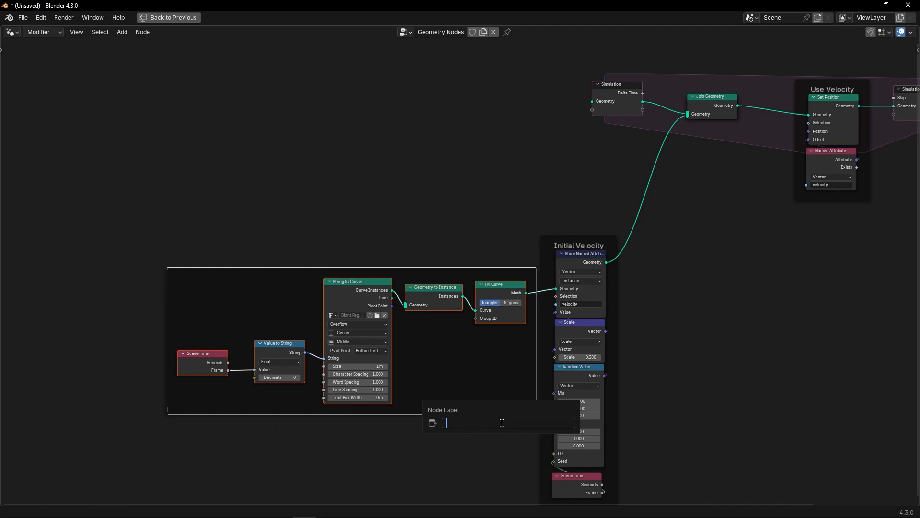
{"action": "type", "text": "Creating Numbers with Frames"}
{"action": "key", "text": "Return"}
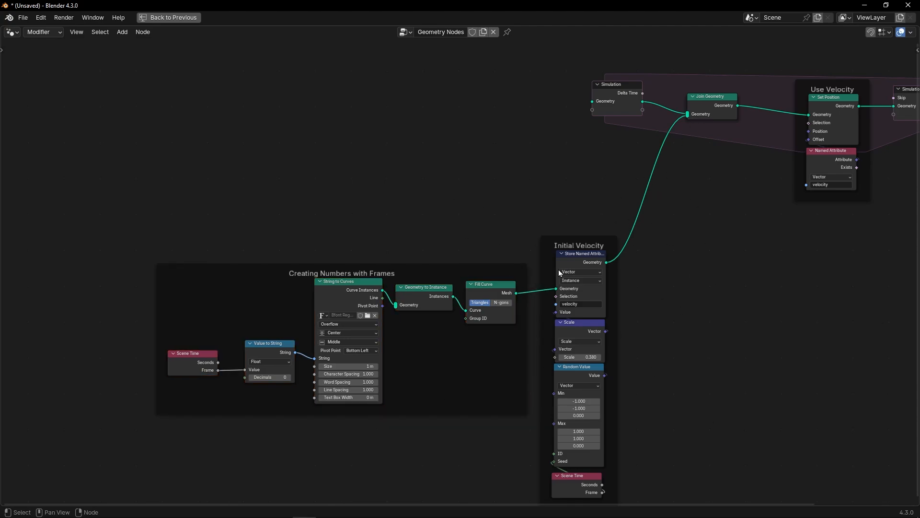
Step: Insert a Switch node into the link between the Initial Velocity Store Named Attribute and Join Geometry
{"action": "scroll", "coordinate": [766, 189], "scroll_direction": "up", "scroll_amount": 4}
{"action": "middle_click_drag", "start_coordinate": [766, 189], "coordinate": [573, 270]}
{"action": "key", "text": "shift+a"}
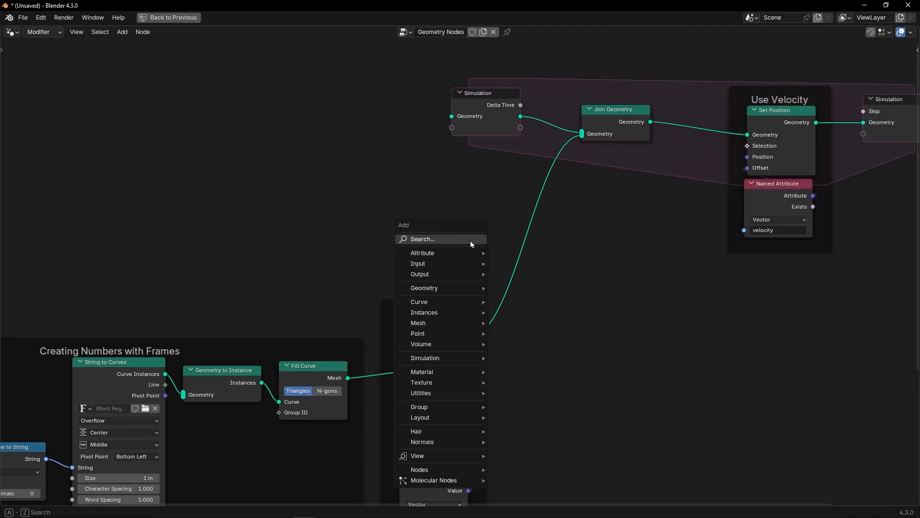
{"action": "type", "text": "swit"}
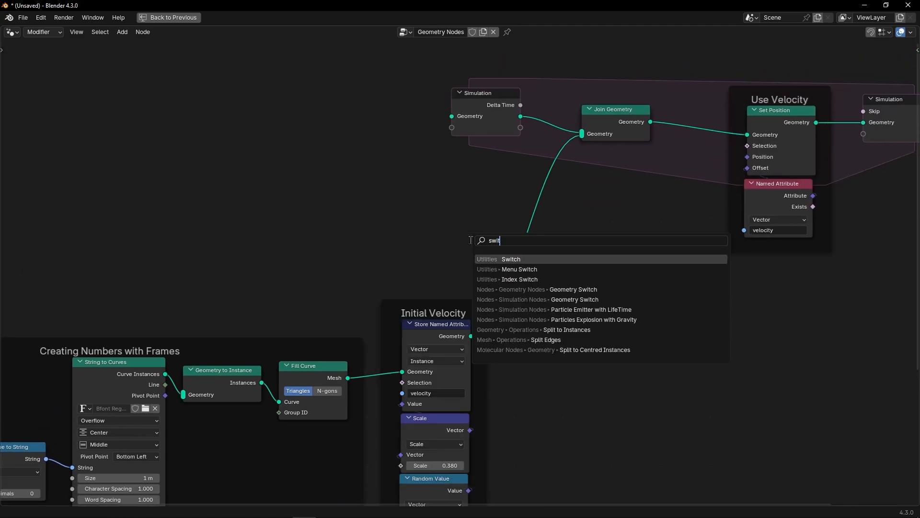
{"action": "key", "text": "Return"}
{"action": "left_click", "coordinate": [523, 239]}
{"action": "scroll", "coordinate": [523, 238], "scroll_direction": "up", "scroll_amount": 3}
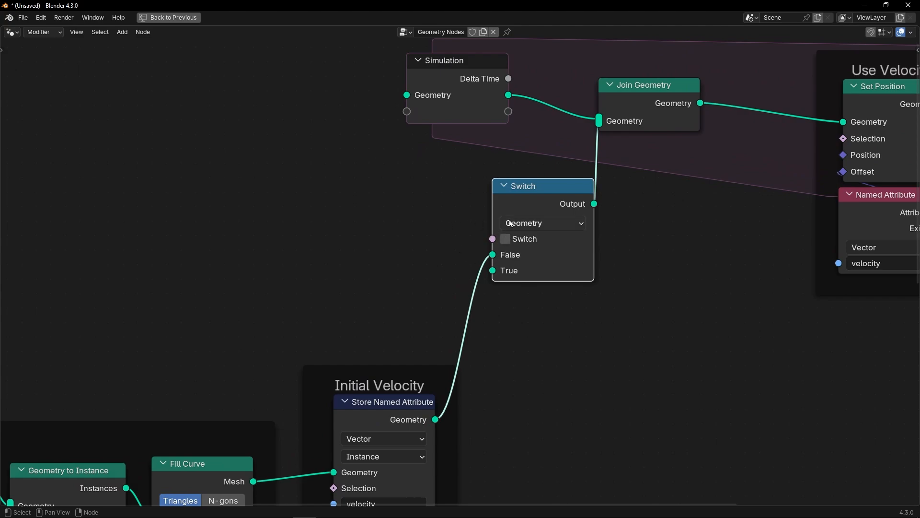
{"action": "left_click_drag", "start_coordinate": [511, 202], "coordinate": [502, 229]}
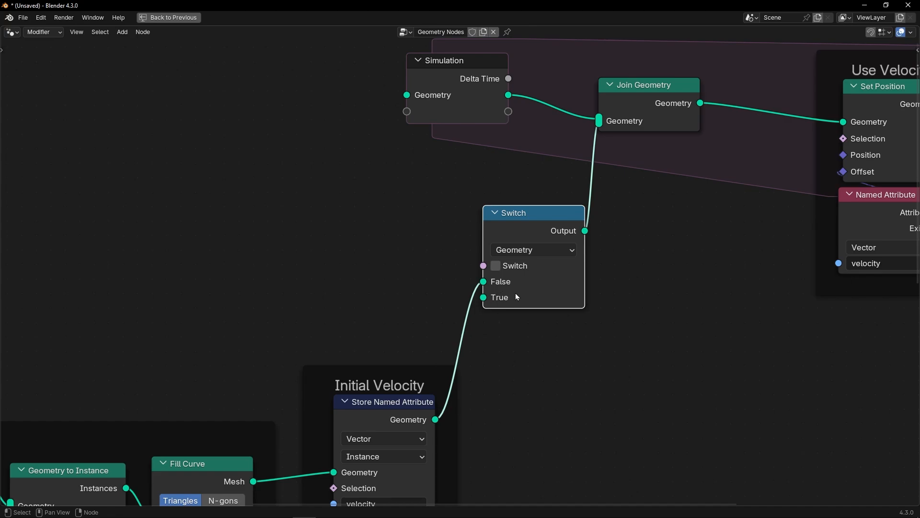
Step: Connect a Scene Time node's Frame output to the Switch node's Switch input
{"action": "left_click_drag", "start_coordinate": [483, 266], "coordinate": [413, 258]}
{"action": "type", "text": "scen"}
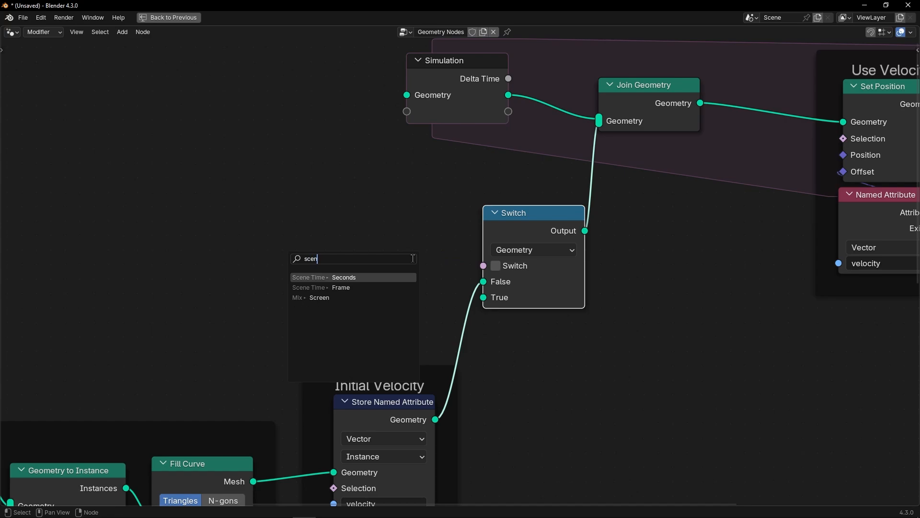
{"action": "key", "text": "Return"}
{"action": "left_click", "coordinate": [385, 234]}
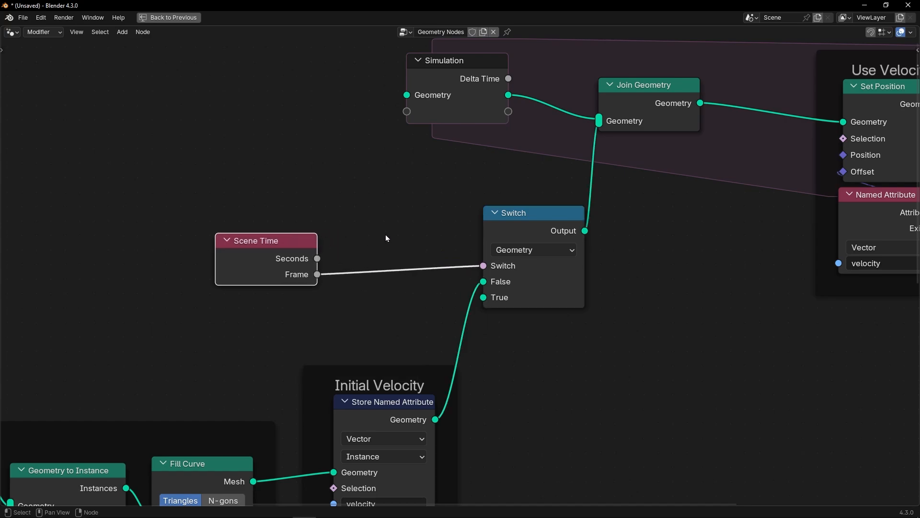
Step: Insert a Math node between Frame and Switch and set its operation to Floored Modulo
{"action": "key", "text": "shift+a"}
{"action": "type", "text": "add"}
{"action": "key", "text": "Return"}
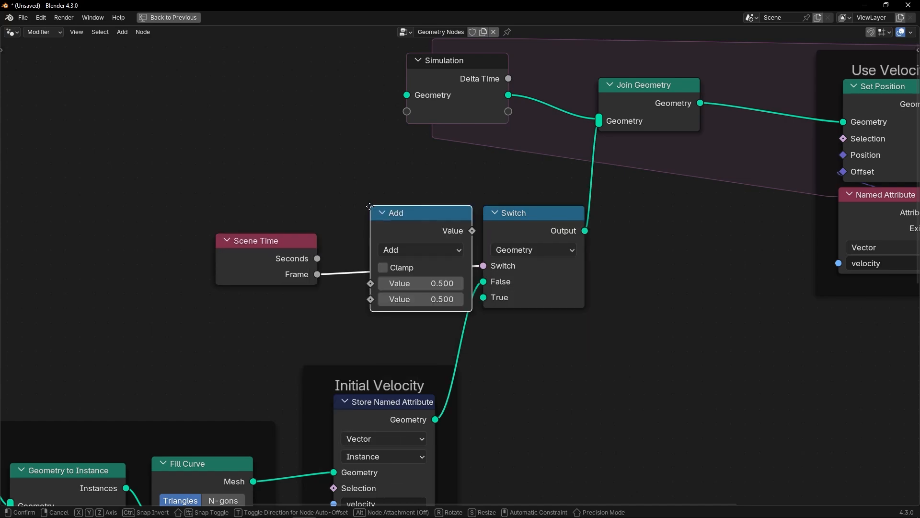
{"action": "left_click", "coordinate": [383, 252]}
{"action": "left_click", "coordinate": [384, 255]}
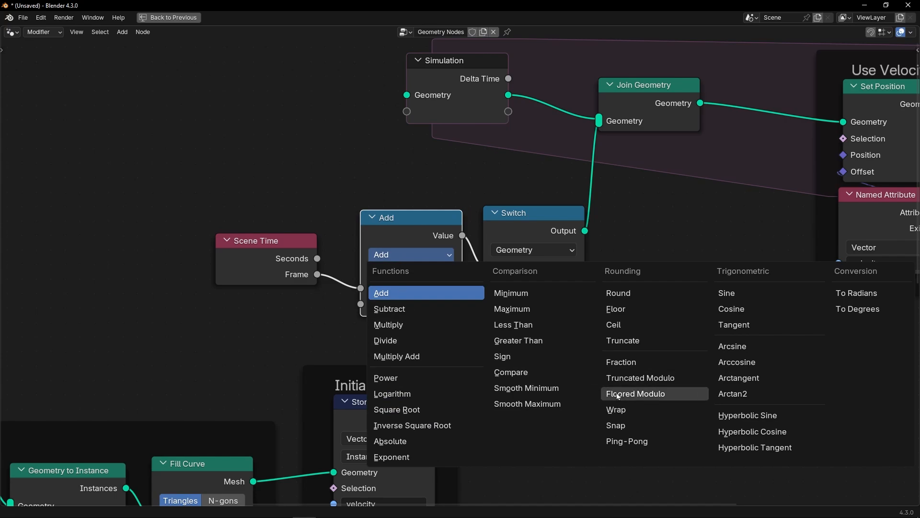
{"action": "left_click", "coordinate": [644, 394]}
Step: Reposition the Scene Time and Floored Modulo nodes and set the modulo's second value to 10
{"action": "left_click_drag", "start_coordinate": [287, 249], "coordinate": [246, 233]}
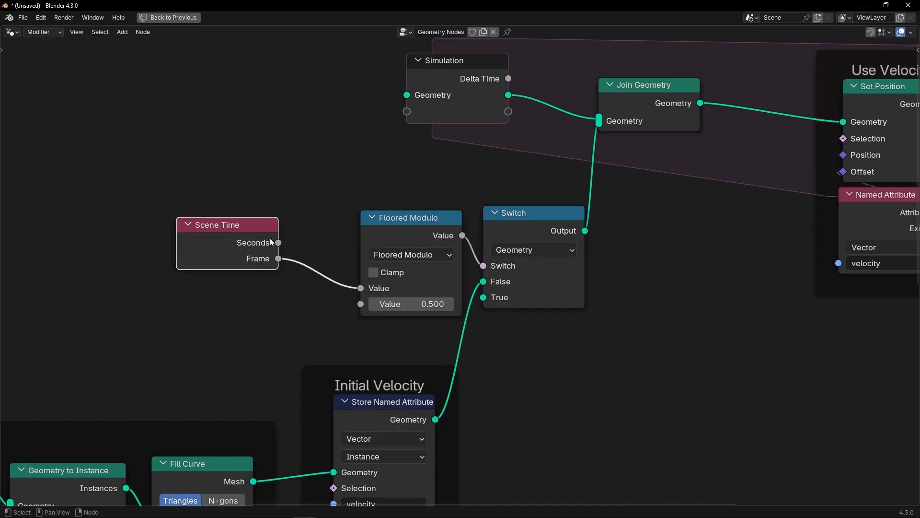
{"action": "left_click_drag", "start_coordinate": [375, 234], "coordinate": [341, 225]}
{"action": "scroll", "coordinate": [369, 246], "scroll_direction": "up", "scroll_amount": 4}
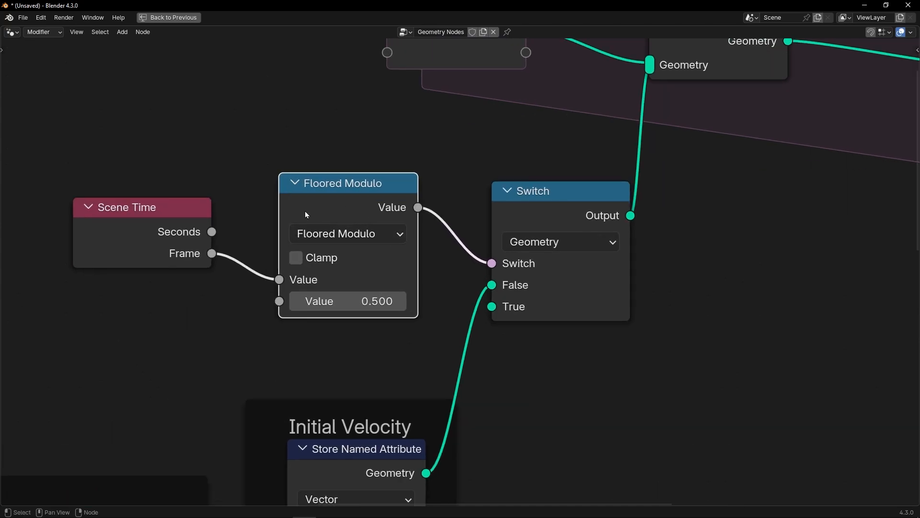
{"action": "left_click", "coordinate": [355, 301]}
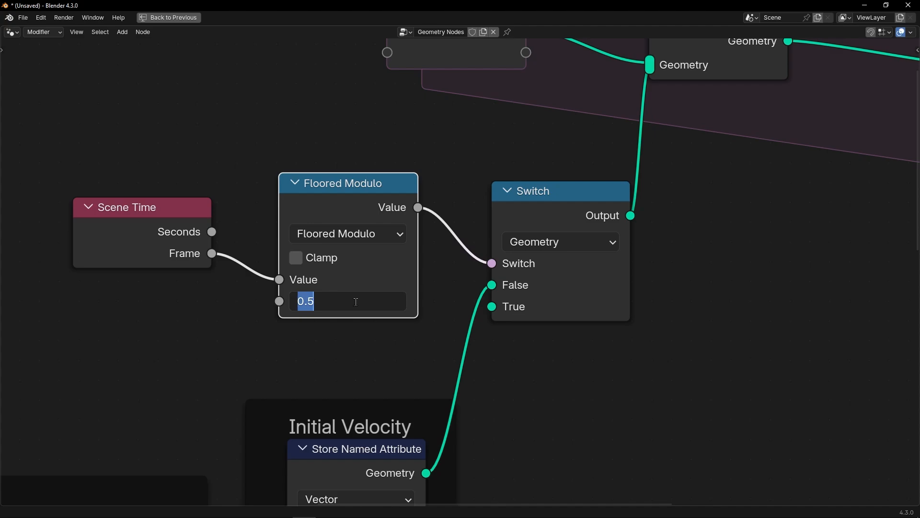
{"action": "type", "text": "10"}
{"action": "key", "text": "Return"}
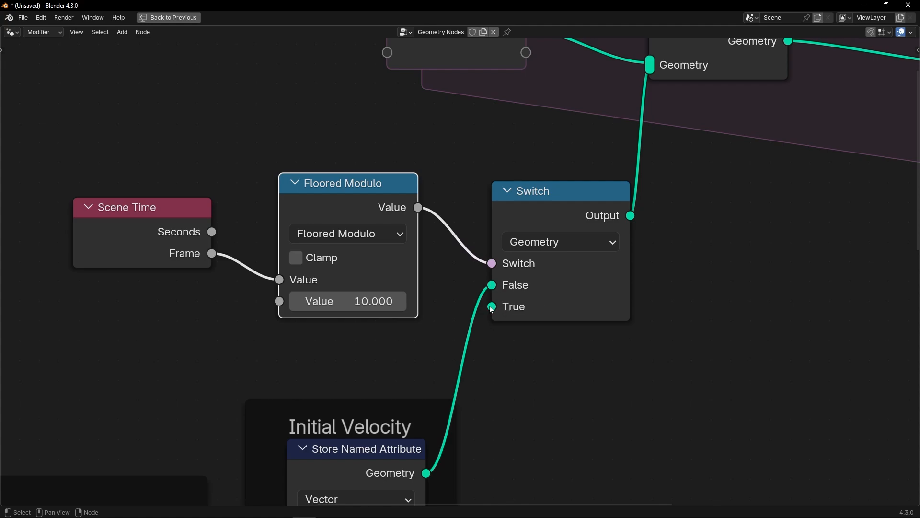
Step: Restore the normal layout and play the simulation from the start to inspect the emitted numbers
{"action": "scroll", "coordinate": [489, 321], "scroll_direction": "down", "scroll_amount": 2}
{"action": "key", "text": "ctrl+space"}
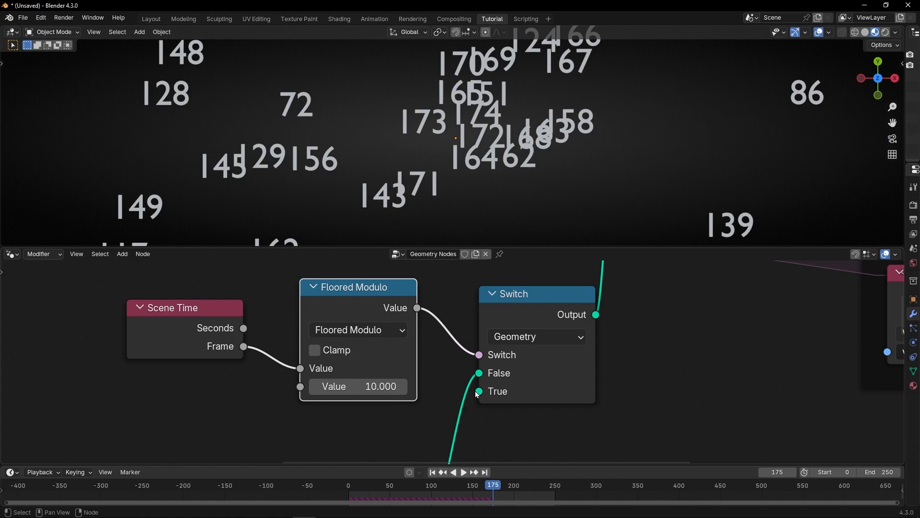
{"action": "left_click", "coordinate": [432, 472]}
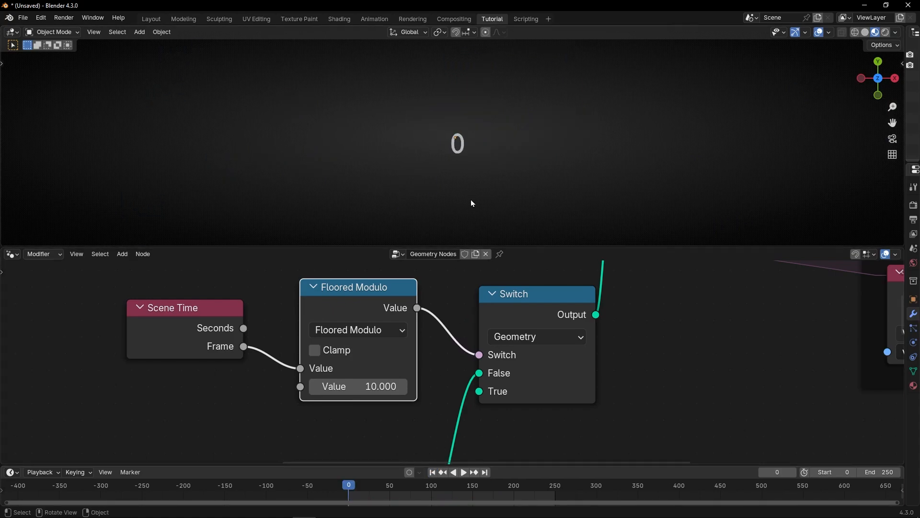
{"action": "key", "text": "space"}
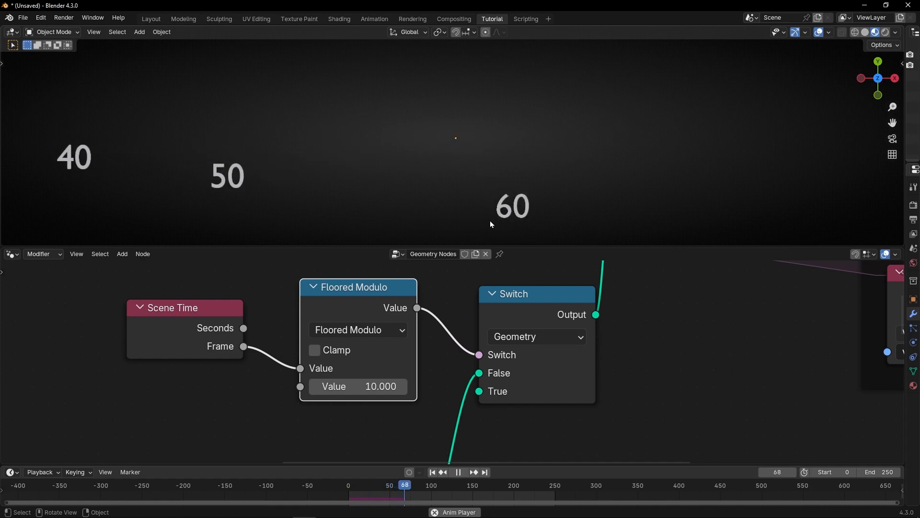
{"action": "key", "text": "space"}
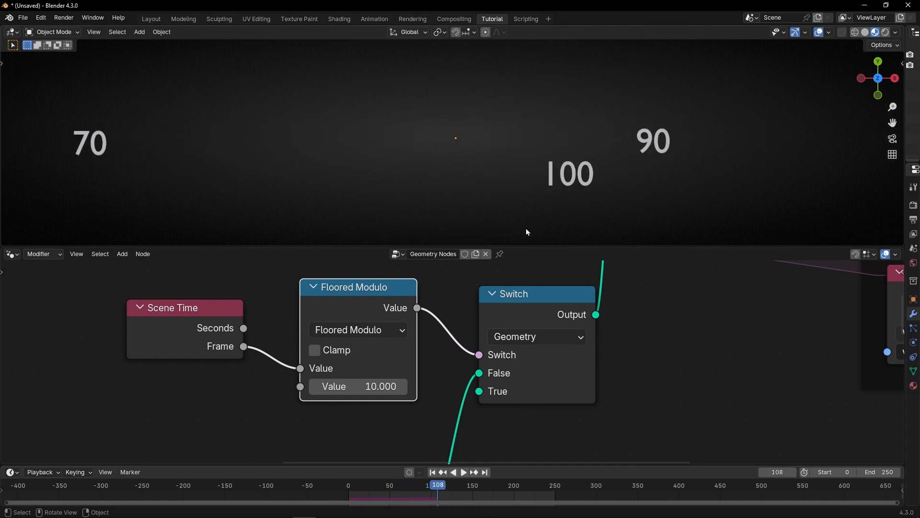
{"action": "scroll", "coordinate": [426, 180], "scroll_direction": "down", "scroll_amount": 5}
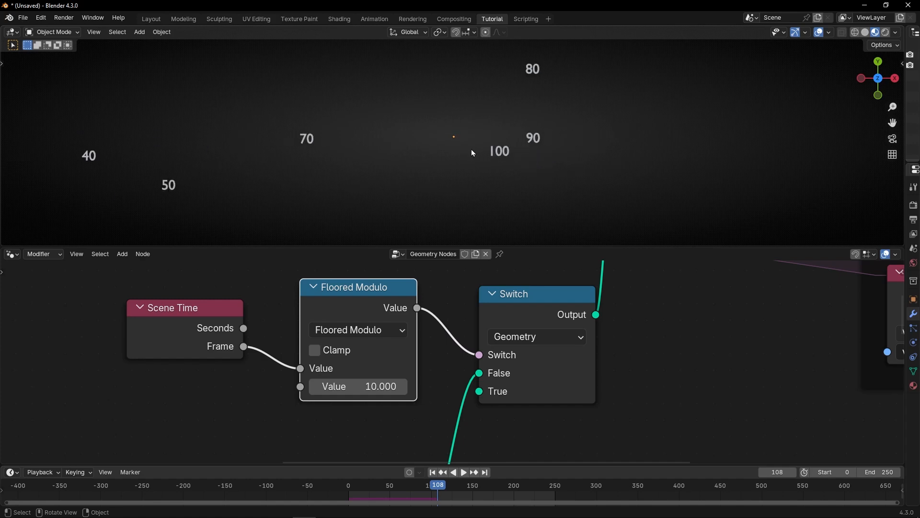
{"action": "key", "text": "space"}
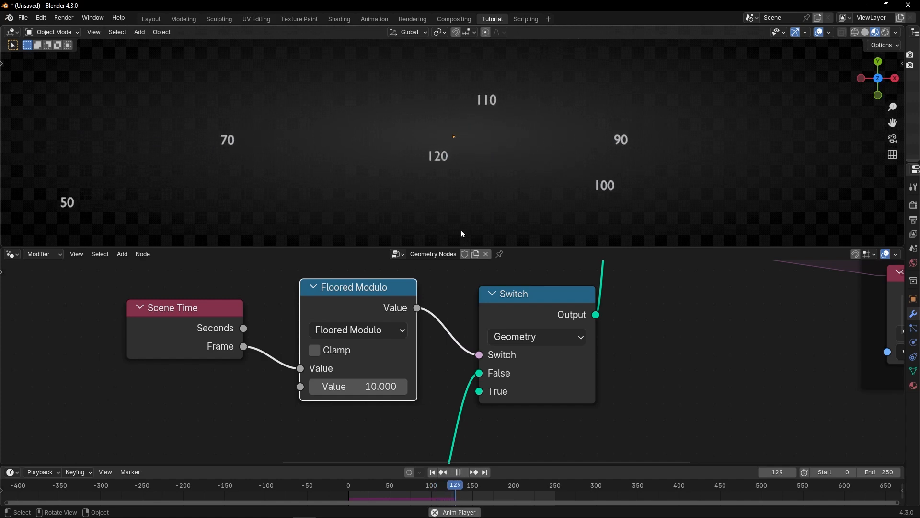
{"action": "key", "text": "space"}
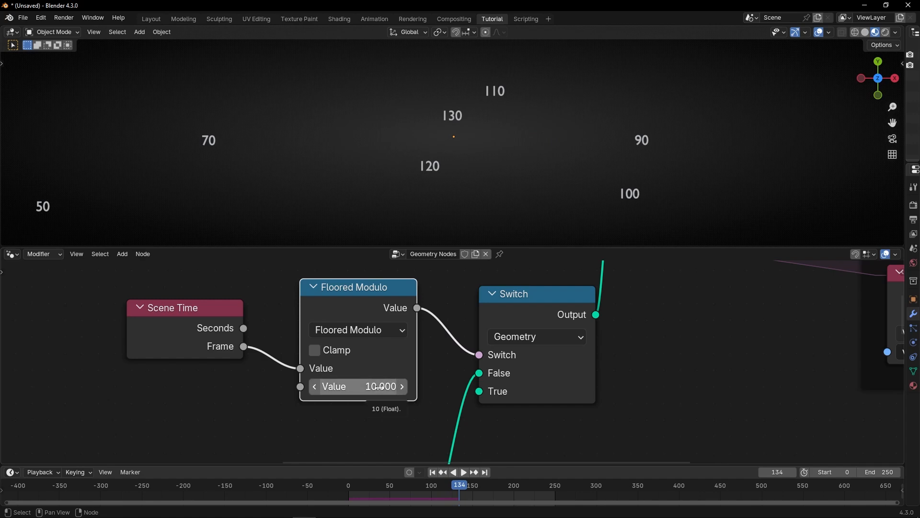
Step: Set the Floored Modulo value to 5 and replay the simulation from the first frame
{"action": "left_click", "coordinate": [379, 387]}
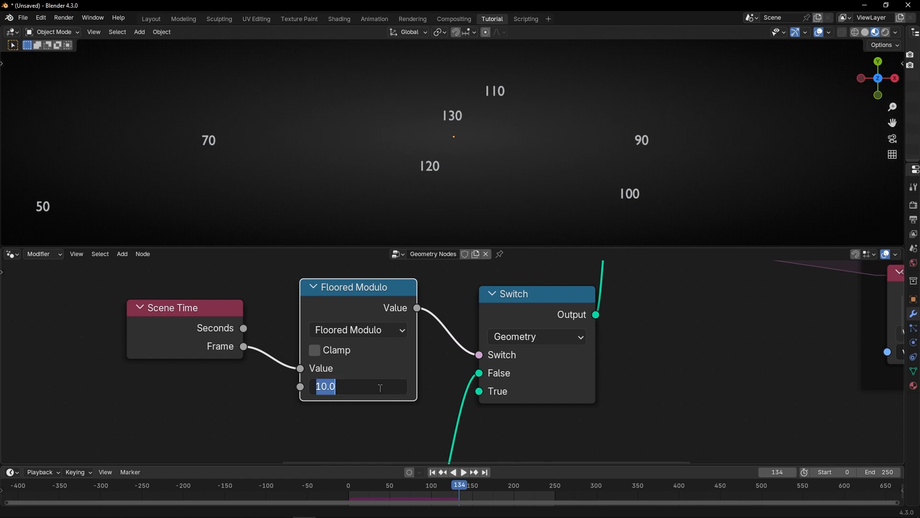
{"action": "type", "text": "5"}
{"action": "key", "text": "Return"}
{"action": "key", "text": "shift+Left"}
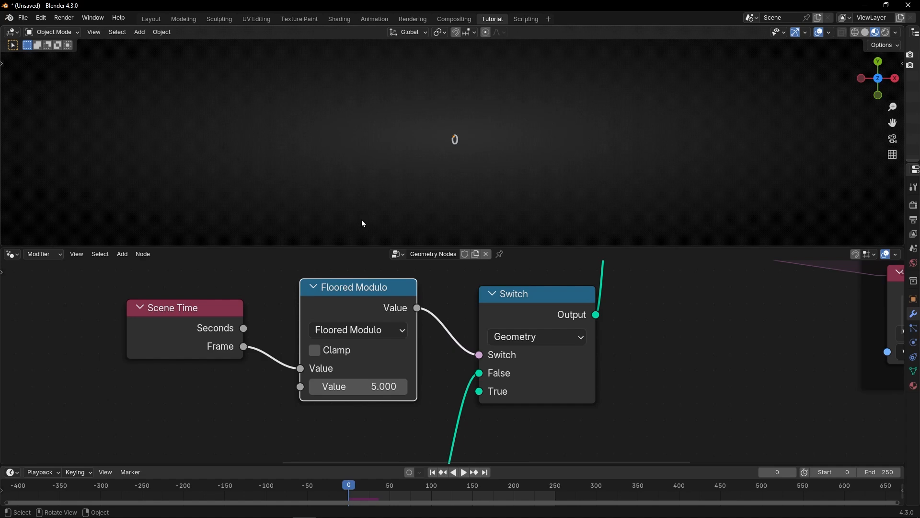
{"action": "key", "text": "space"}
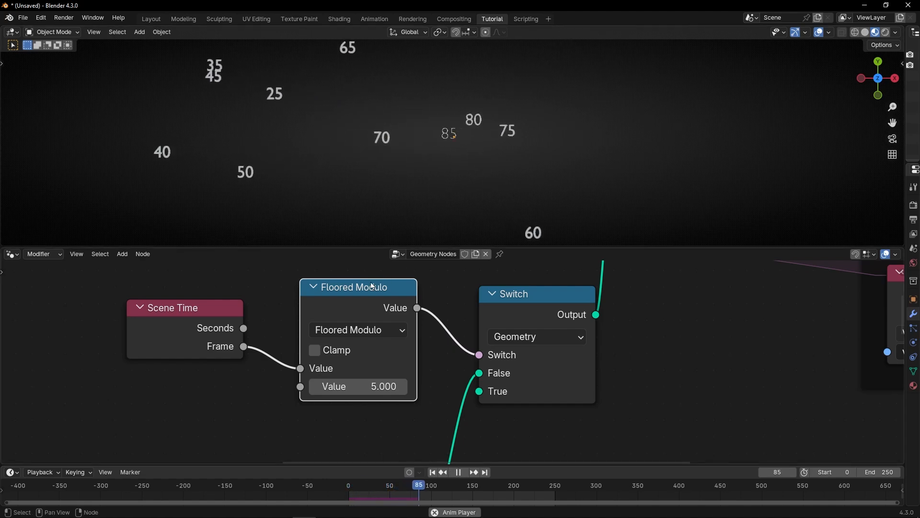
Step: Enclose the Scene Time, Floored Modulo and Switch nodes in a frame labelled "Add Numbers every X frame"
{"action": "scroll", "coordinate": [210, 297], "scroll_direction": "down", "scroll_amount": 1}
{"action": "left_click_drag", "start_coordinate": [210, 285], "coordinate": [542, 410]}
{"action": "key", "text": "ctrl+j"}
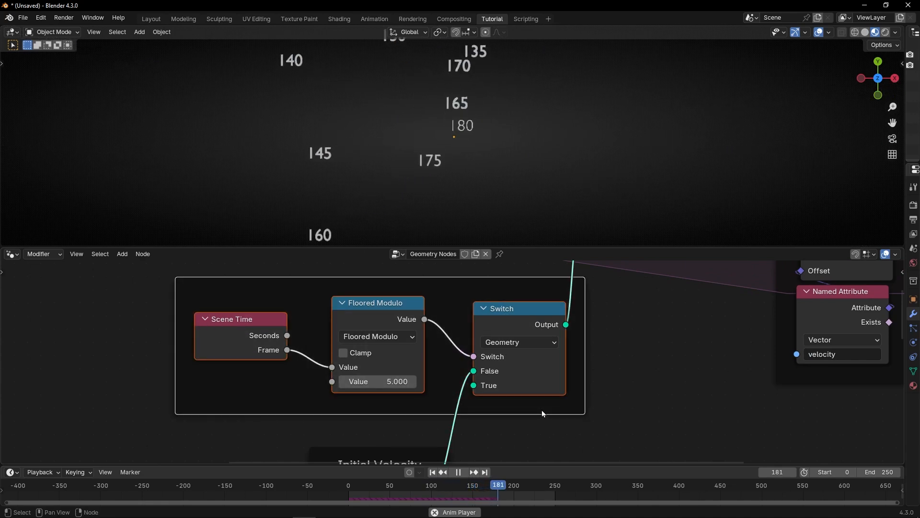
{"action": "key", "text": "F2"}
{"action": "type", "text": "Add"}
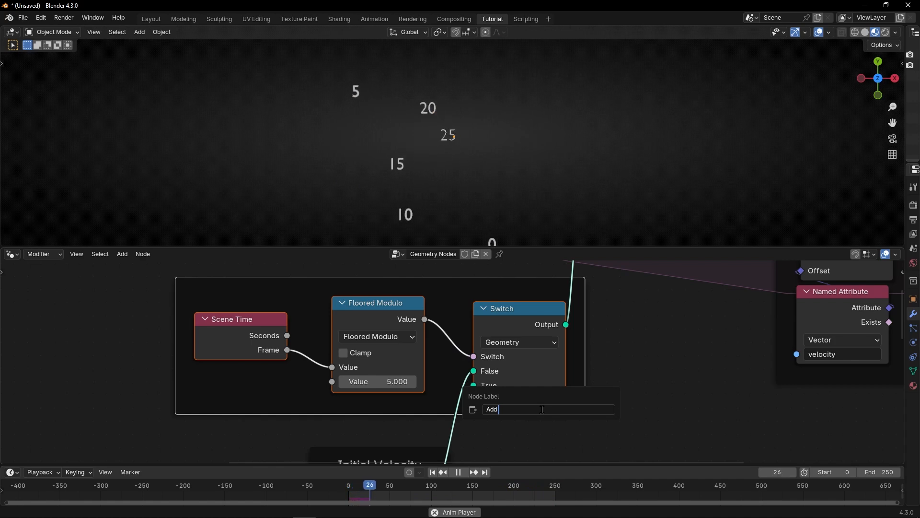
{"action": "type", "text": " Numbers"}
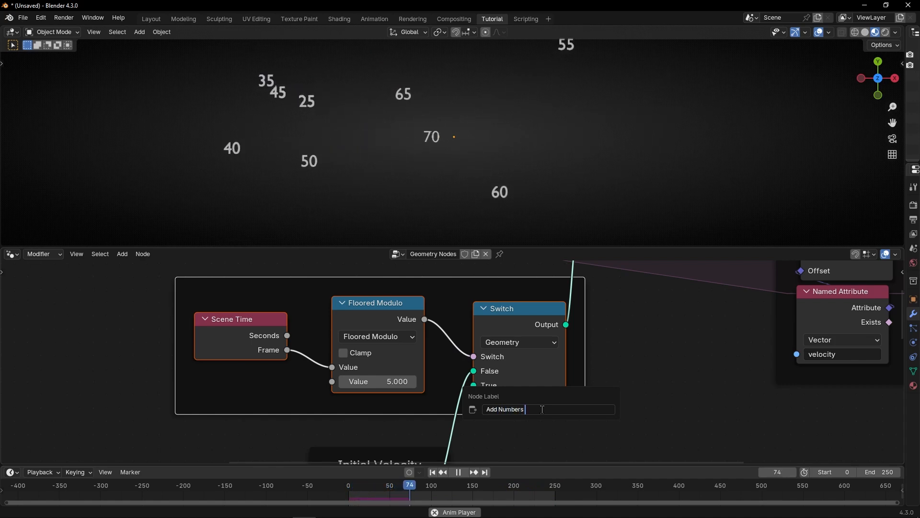
{"action": "type", "text": " every X"}
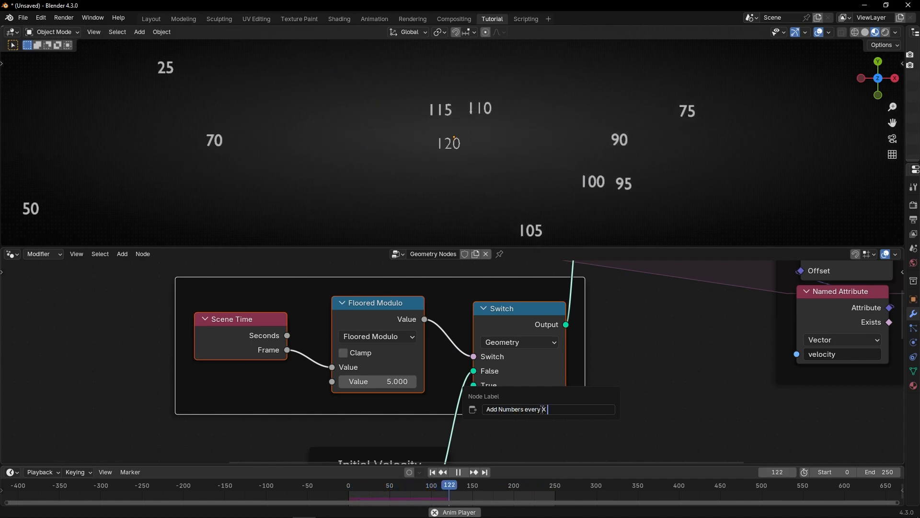
{"action": "type", "text": " frame"}
{"action": "key", "text": "Return"}
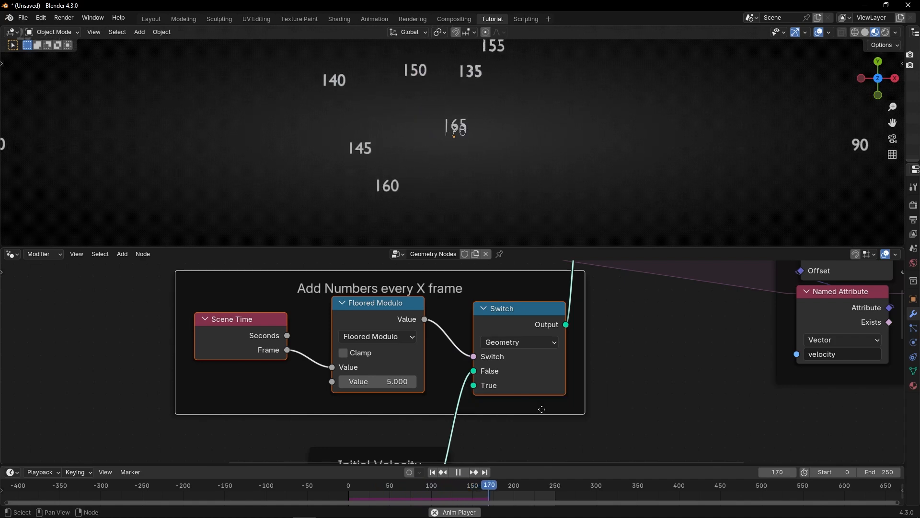
Step: Set the Floored Modulo value to 10 and replay the simulation from the first frame
{"action": "scroll", "coordinate": [543, 407], "scroll_direction": "down", "scroll_amount": 2}
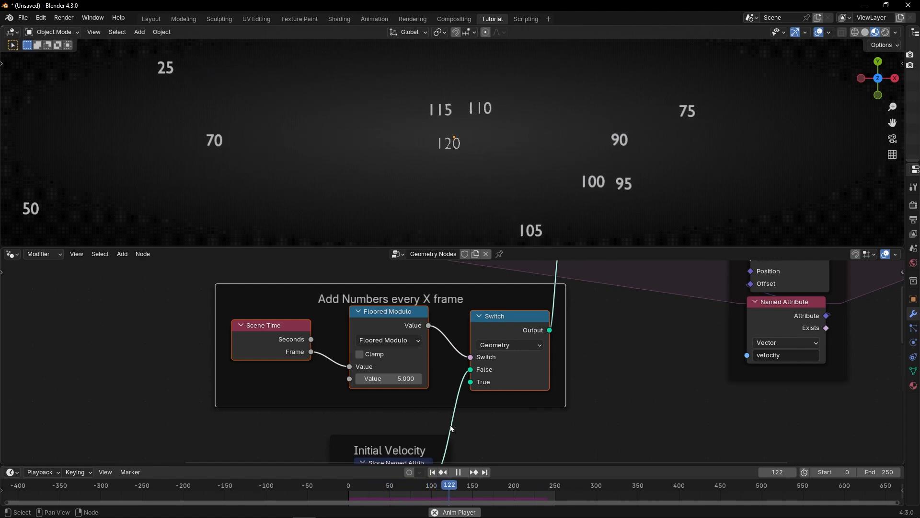
{"action": "key", "text": "space"}
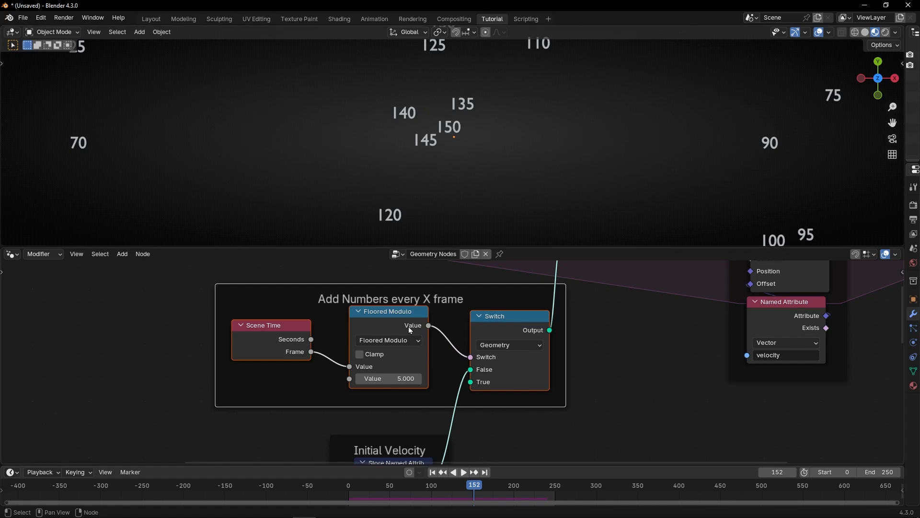
{"action": "left_click", "coordinate": [395, 379]}
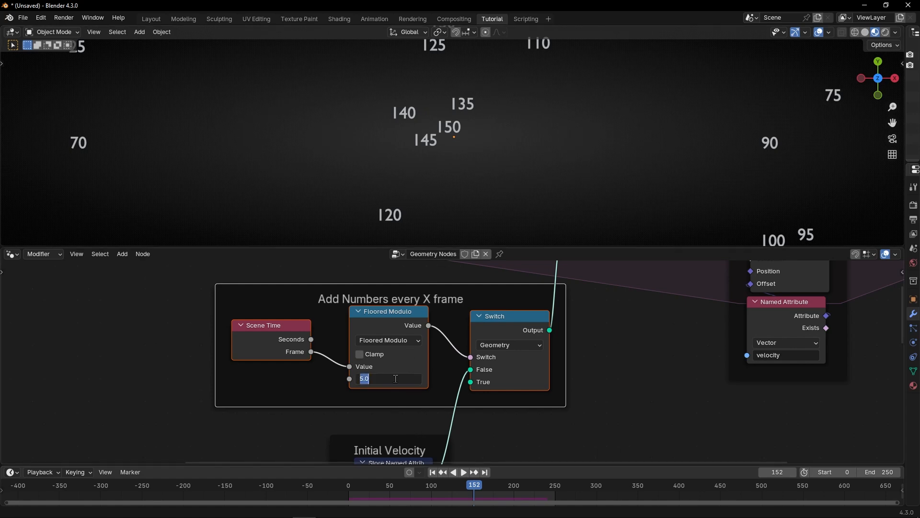
{"action": "type", "text": "10"}
{"action": "key", "text": "Return"}
{"action": "key", "text": "shift+Left"}
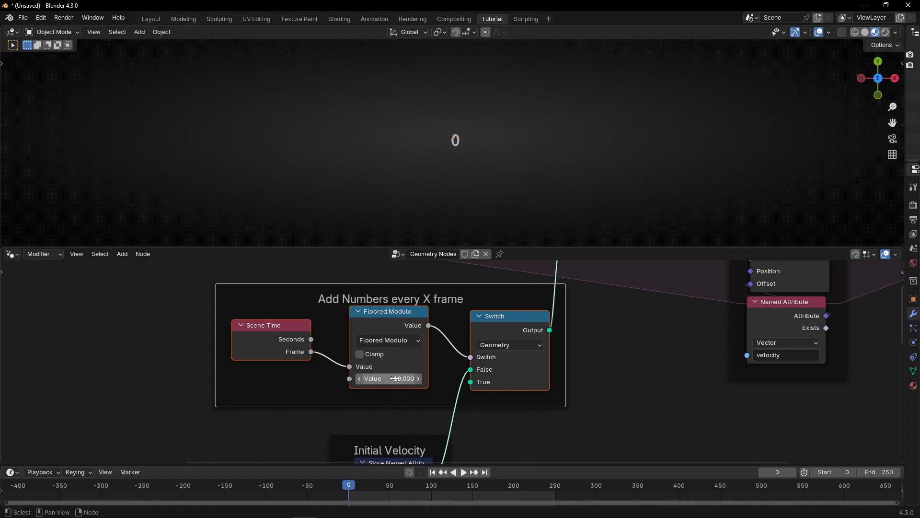
{"action": "key", "text": "space"}
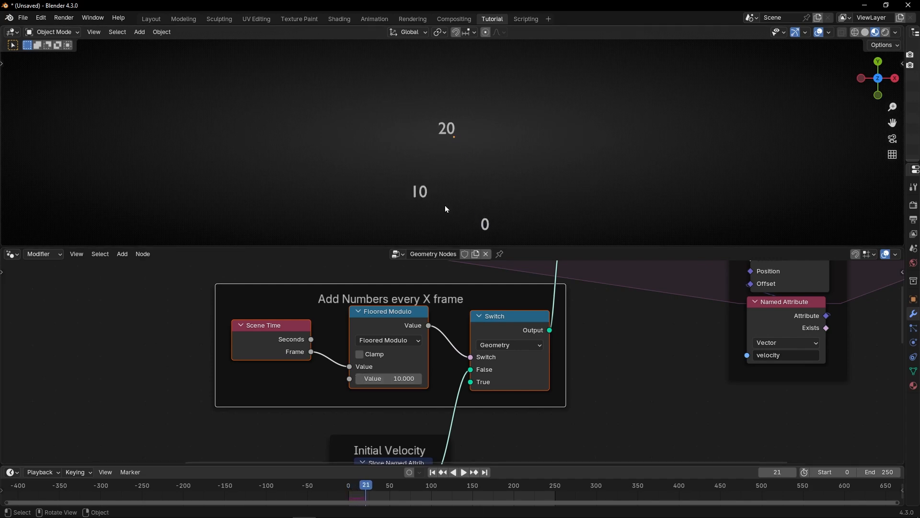
Step: Insert a Math node on the link between Scene Time's Frame output and the Value to String node
{"action": "scroll", "coordinate": [373, 383], "scroll_direction": "down", "scroll_amount": 2}
{"action": "middle_click_drag", "start_coordinate": [373, 383], "coordinate": [664, 392]}
{"action": "left_click_drag", "start_coordinate": [239, 371], "coordinate": [204, 372]}
{"action": "middle_click_drag", "start_coordinate": [473, 360], "coordinate": [313, 472]}
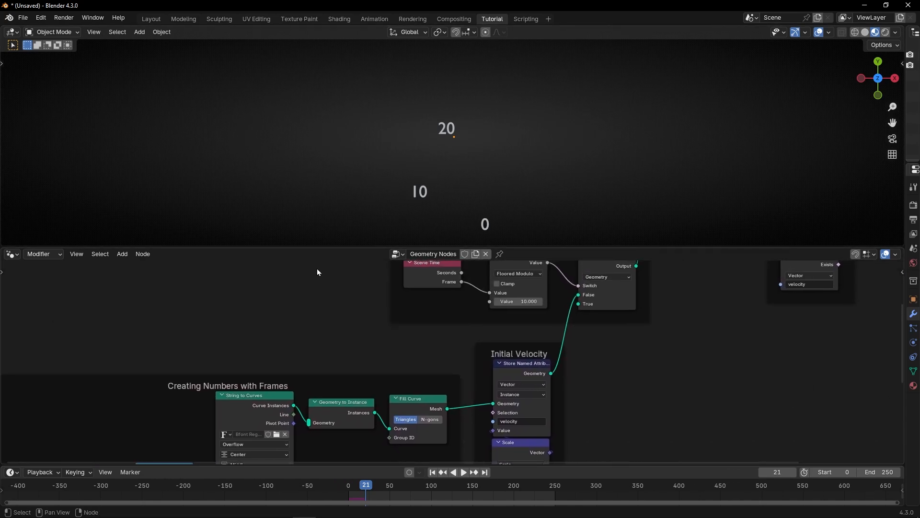
{"action": "middle_click_drag", "start_coordinate": [231, 372], "coordinate": [425, 259]}
{"action": "scroll", "coordinate": [306, 347], "scroll_direction": "up", "scroll_amount": 6}
{"action": "middle_click_drag", "start_coordinate": [307, 347], "coordinate": [321, 299]}
{"action": "key", "text": "shift+a"}
{"action": "type", "text": "math"}
{"action": "key", "text": "Return"}
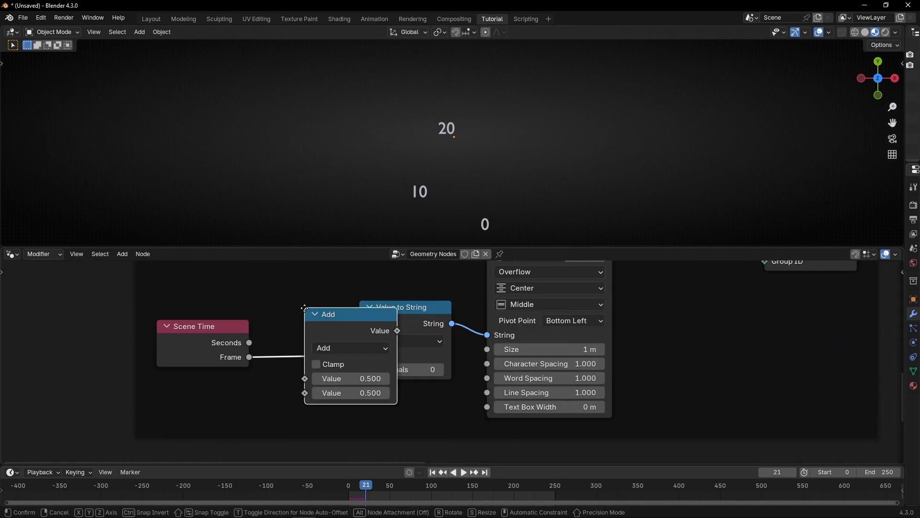
{"action": "left_click", "coordinate": [254, 297]}
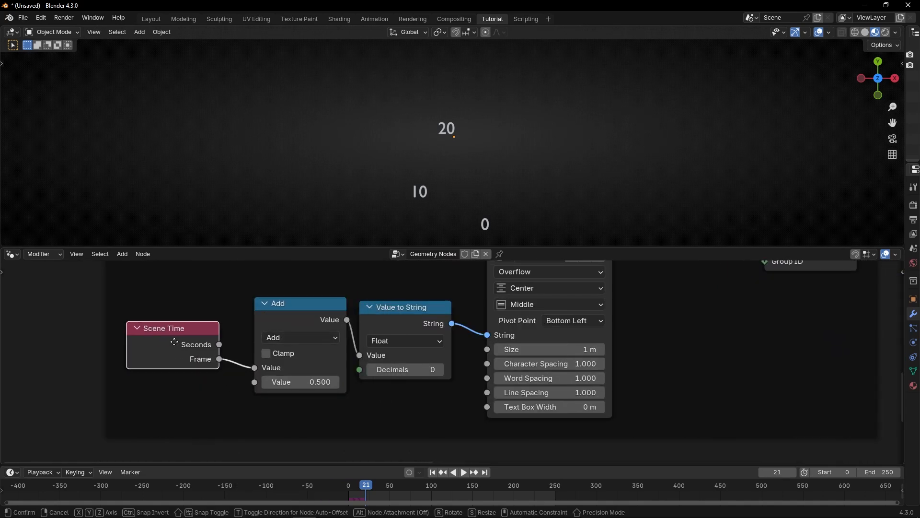
Step: Set the new Math node to Divide with a divisor of 10
{"action": "left_click_drag", "start_coordinate": [267, 310], "coordinate": [258, 310]}
{"action": "left_click", "coordinate": [299, 336]}
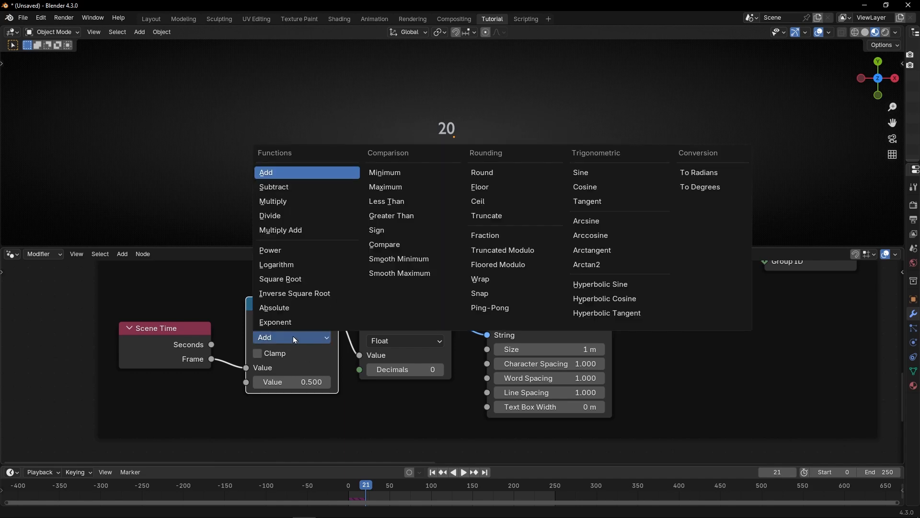
{"action": "left_click", "coordinate": [296, 213]}
{"action": "left_click", "coordinate": [267, 381]}
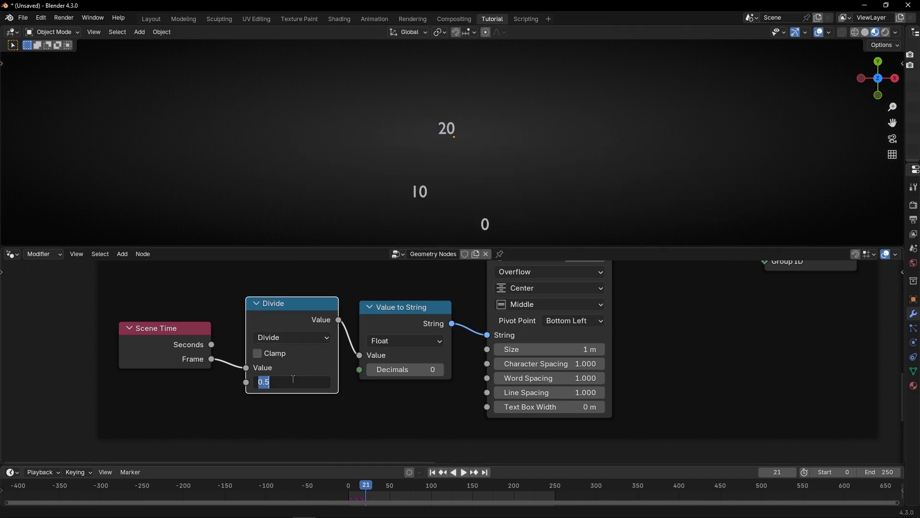
{"action": "type", "text": "10"}
{"action": "key", "text": "Return"}
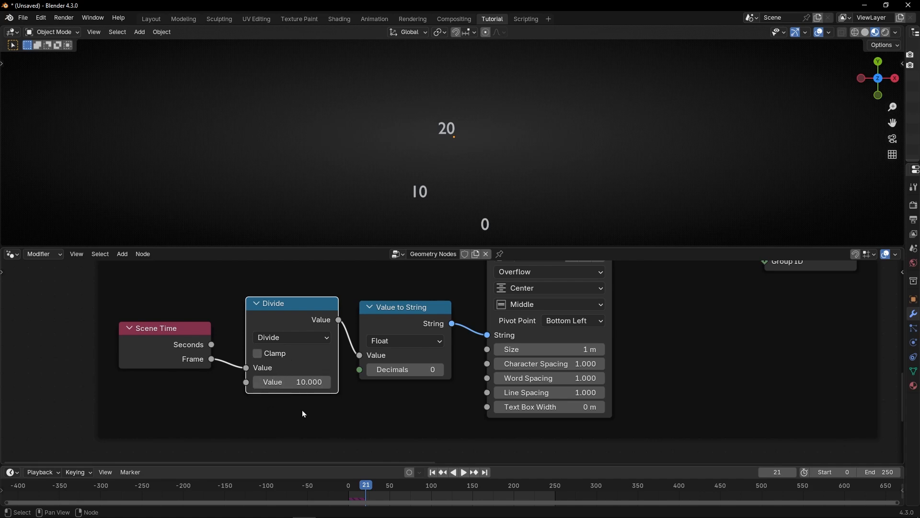
Step: Play the simulation from the first frame to check the emitted numbers
{"action": "left_click", "coordinate": [431, 472]}
{"action": "key", "text": "space"}
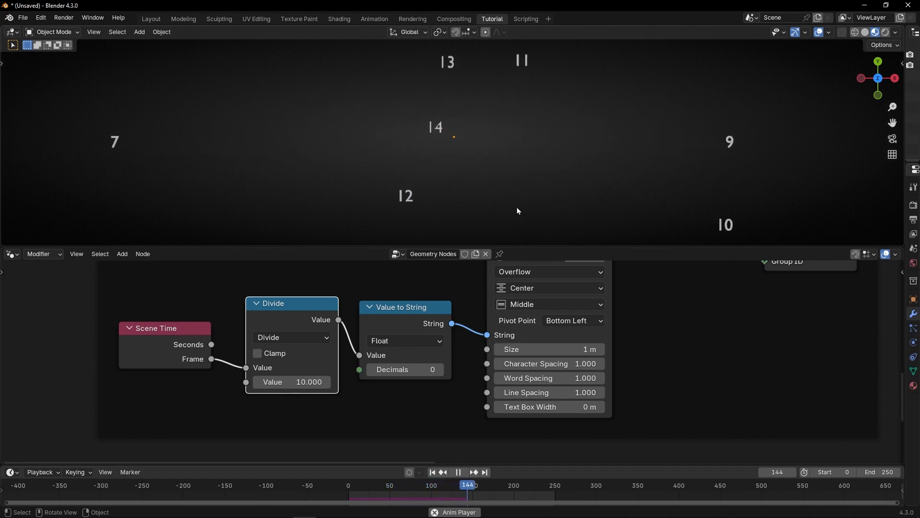
{"action": "key", "text": "space"}
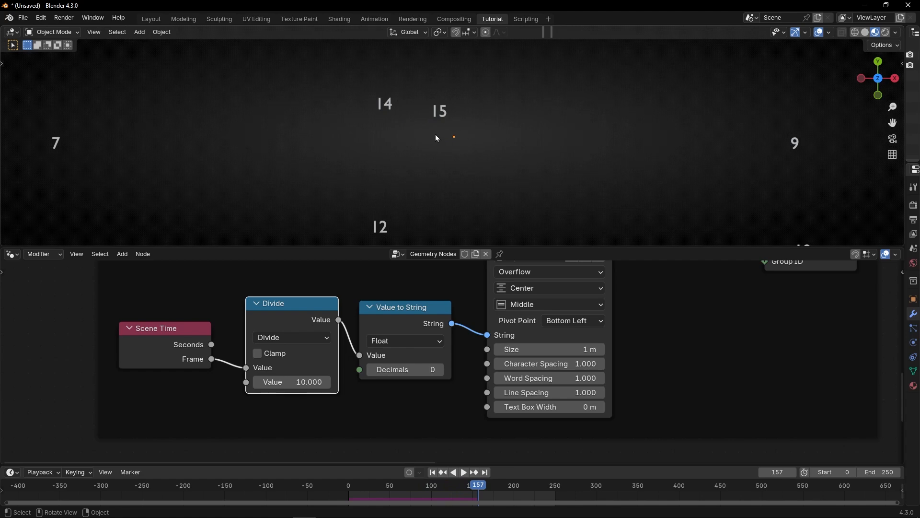
Step: Switch the Math node's operation to Multiply and set its second value to 0.1
{"action": "scroll", "coordinate": [441, 286], "scroll_direction": "down", "scroll_amount": 4}
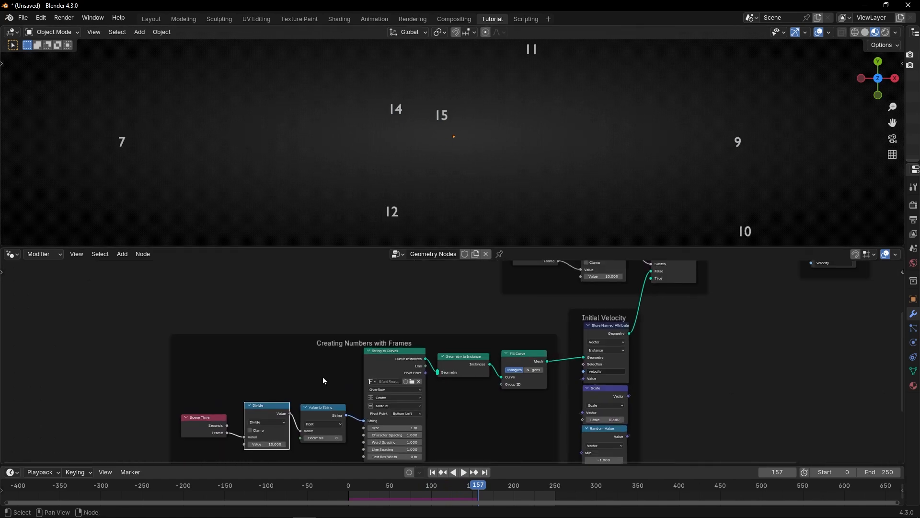
{"action": "scroll", "coordinate": [547, 329], "scroll_direction": "up", "scroll_amount": 2}
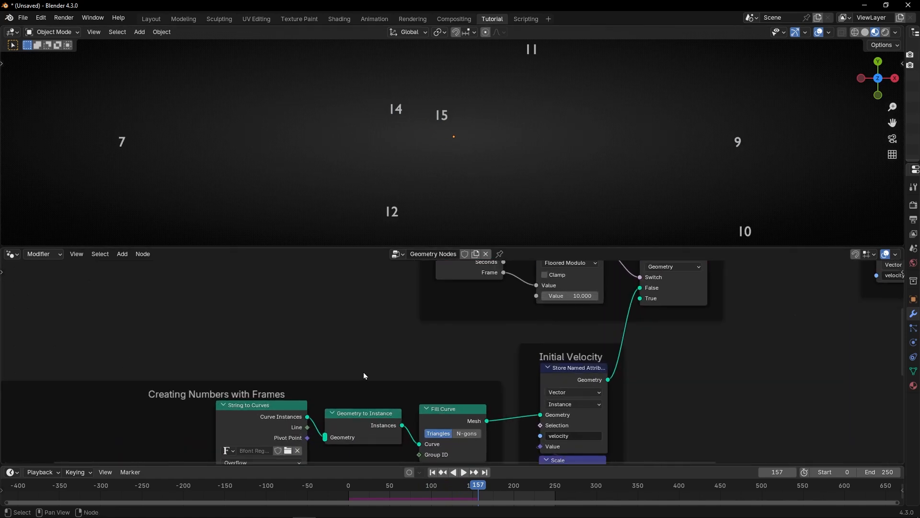
{"action": "middle_click_drag", "start_coordinate": [271, 383], "coordinate": [506, 269]}
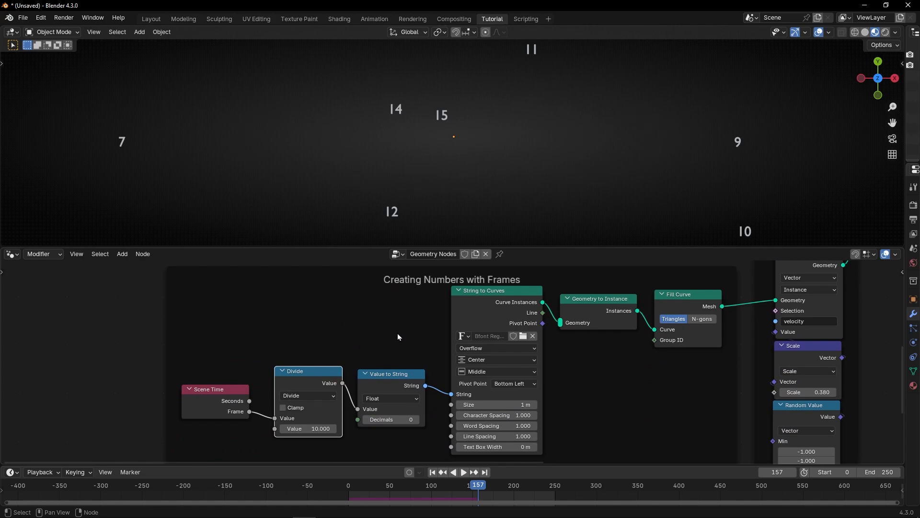
{"action": "scroll", "coordinate": [295, 383], "scroll_direction": "up", "scroll_amount": 9}
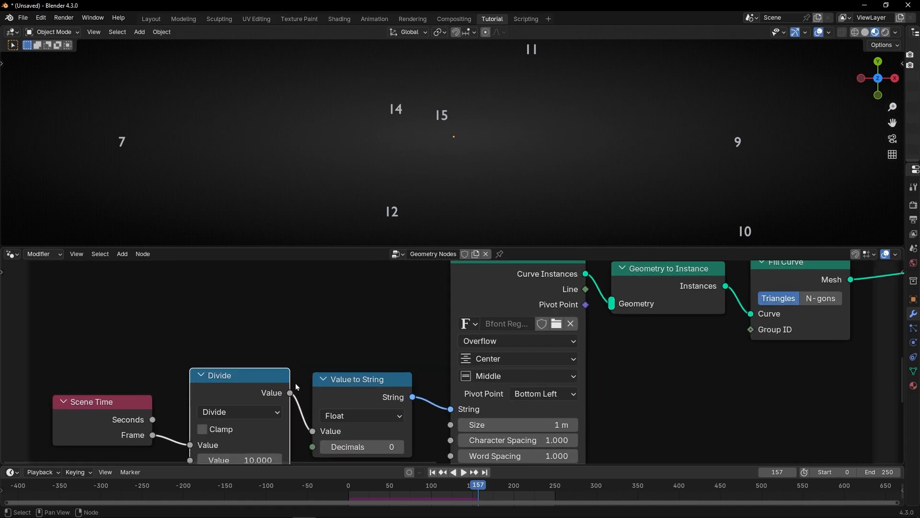
{"action": "middle_click_drag", "start_coordinate": [283, 379], "coordinate": [463, 289]}
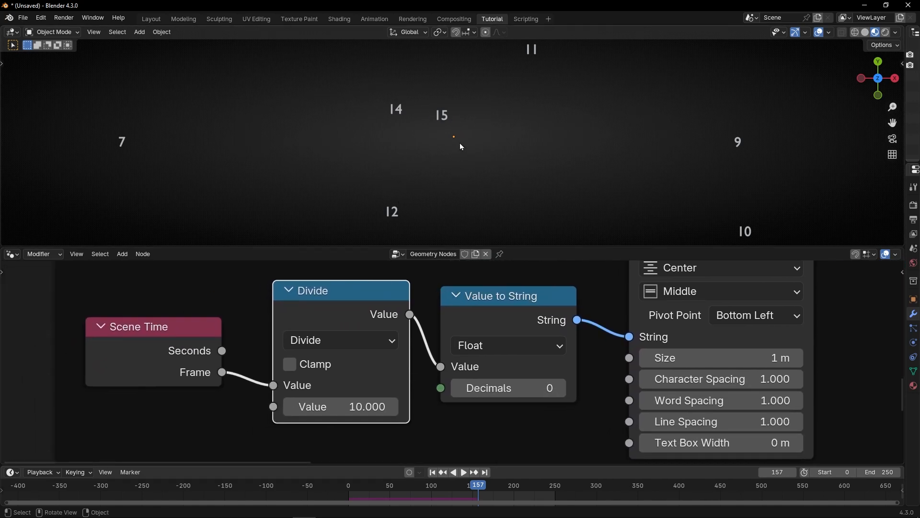
{"action": "left_click", "coordinate": [321, 341]}
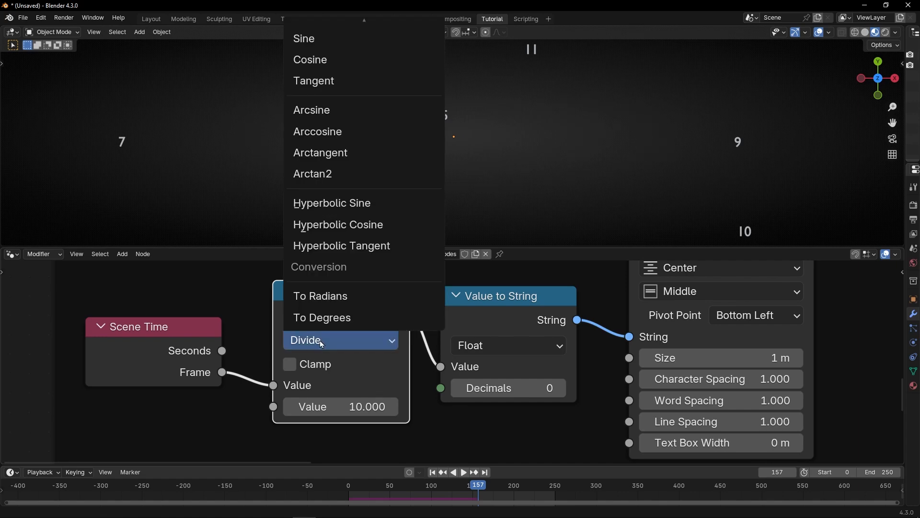
{"action": "scroll", "coordinate": [380, 380], "scroll_direction": "down", "scroll_amount": 3}
{"action": "left_click", "coordinate": [375, 349]}
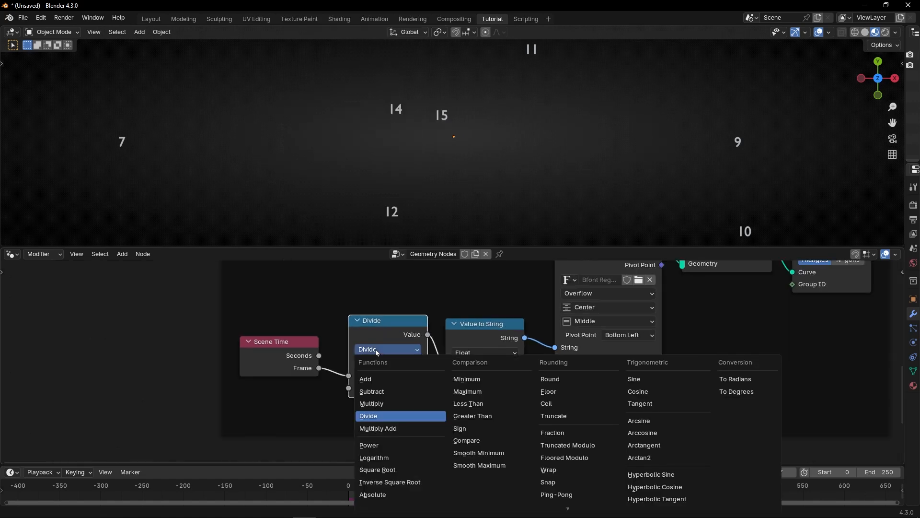
{"action": "left_click", "coordinate": [376, 403]}
{"action": "scroll", "coordinate": [381, 392], "scroll_direction": "up", "scroll_amount": 2}
{"action": "double_click", "coordinate": [381, 392]}
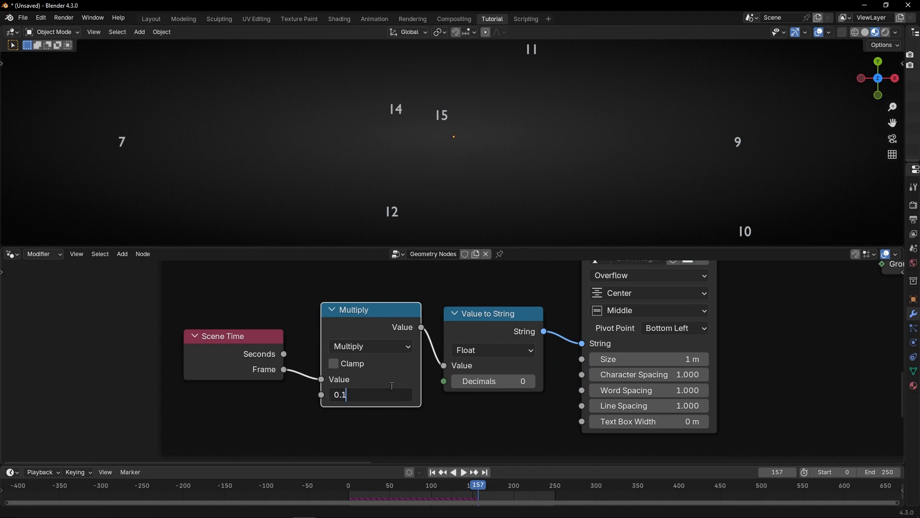
{"action": "type", "text": "0.1"}
{"action": "key", "text": "Return"}
Step: Replay the simulation from the first frame
{"action": "key", "text": "shift+Left"}
{"action": "key", "text": "space"}
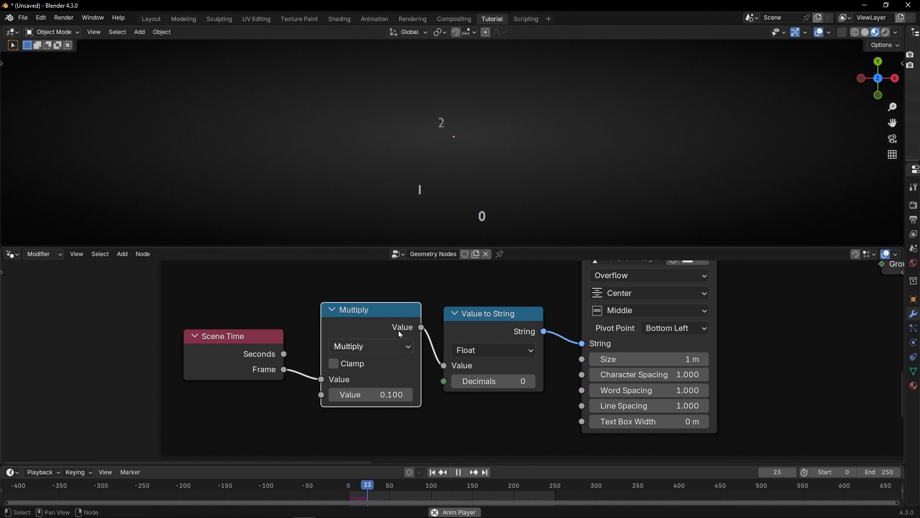
{"action": "key", "text": "space"}
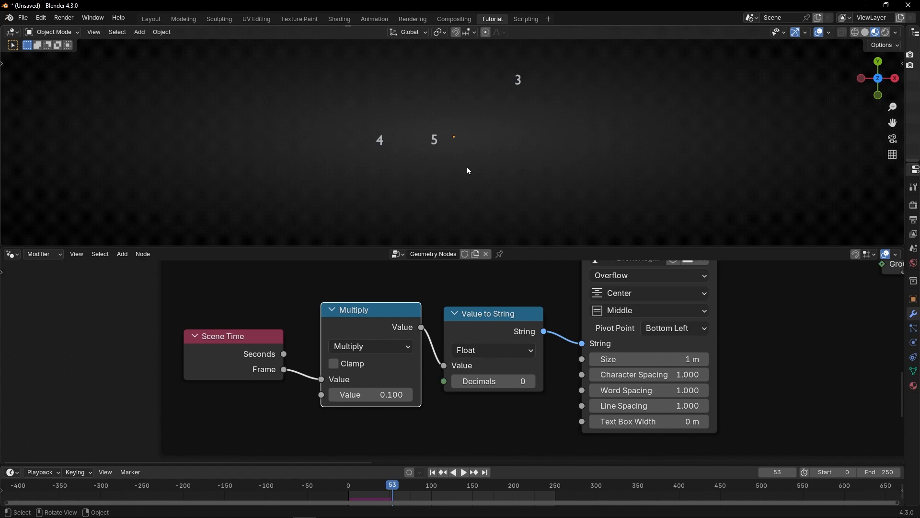
Step: Set the Math node's operation back to Divide
{"action": "left_click", "coordinate": [377, 345]}
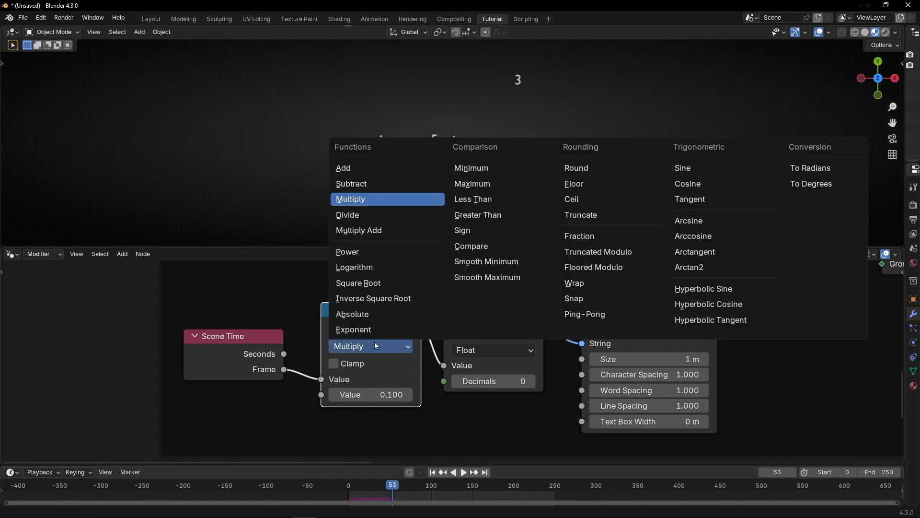
{"action": "left_click", "coordinate": [376, 342]}
{"action": "scroll", "coordinate": [450, 369], "scroll_direction": "down", "scroll_amount": 5}
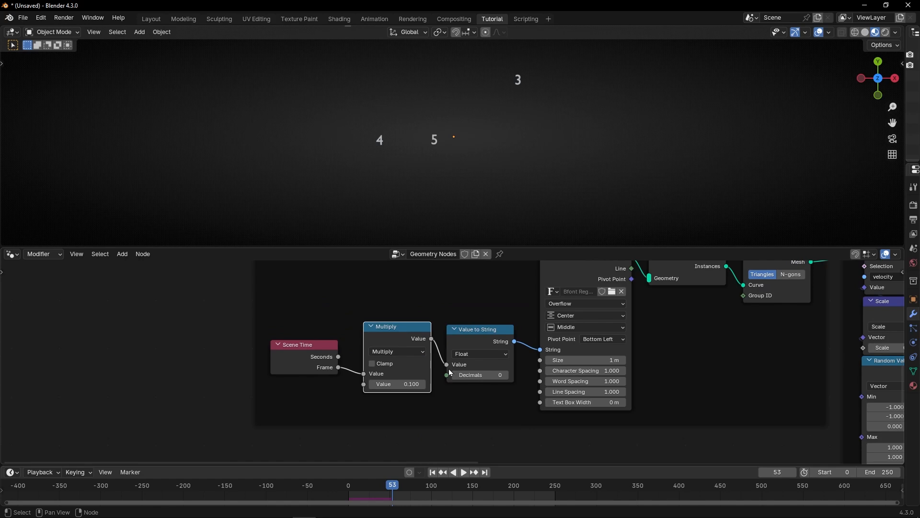
{"action": "middle_click_drag", "start_coordinate": [441, 361], "coordinate": [386, 379]}
{"action": "scroll", "coordinate": [386, 378], "scroll_direction": "up", "scroll_amount": 2}
{"action": "left_click", "coordinate": [285, 370]}
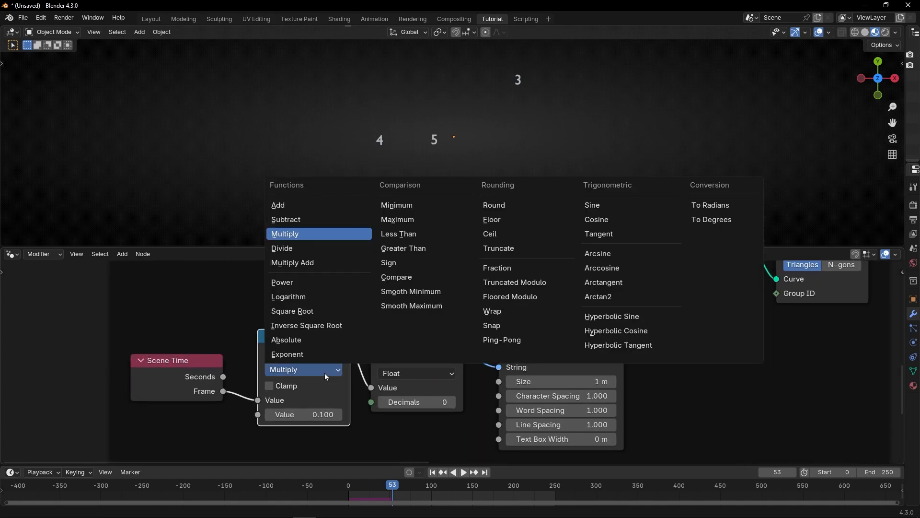
{"action": "left_click", "coordinate": [304, 249]}
{"action": "scroll", "coordinate": [316, 335], "scroll_direction": "down", "scroll_amount": 2}
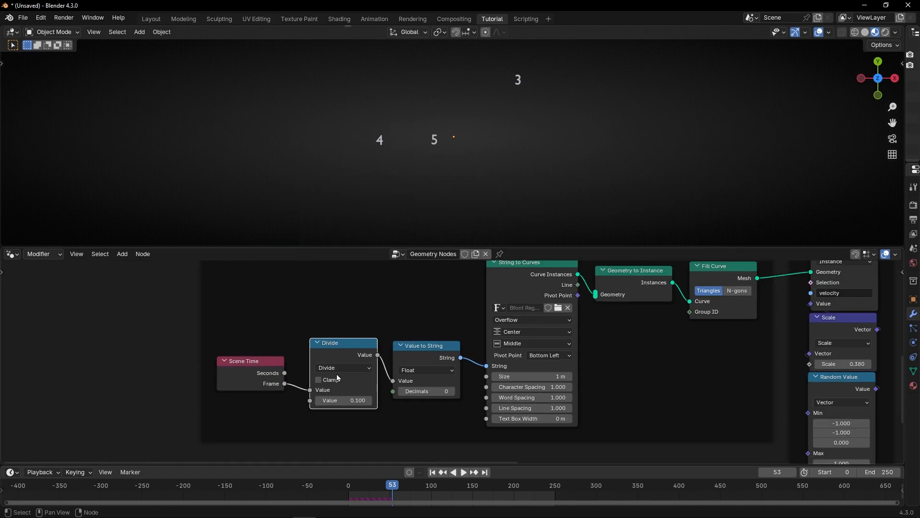
Step: Add an Integer node feeding the Divide node's divisor and the Floored Modulo node's second value
{"action": "middle_click_drag", "start_coordinate": [327, 365], "coordinate": [342, 404]}
{"action": "scroll", "coordinate": [356, 411], "scroll_direction": "down", "scroll_amount": 1}
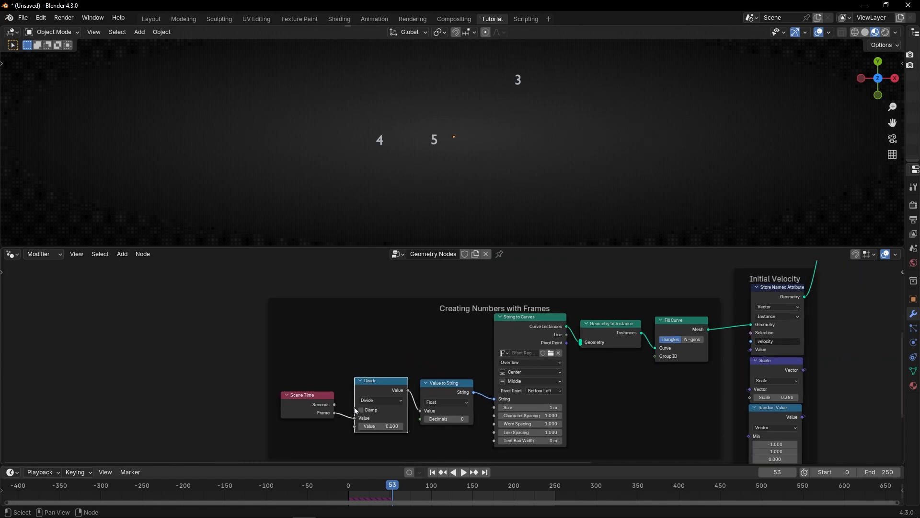
{"action": "left_click_drag", "start_coordinate": [355, 427], "coordinate": [402, 284]}
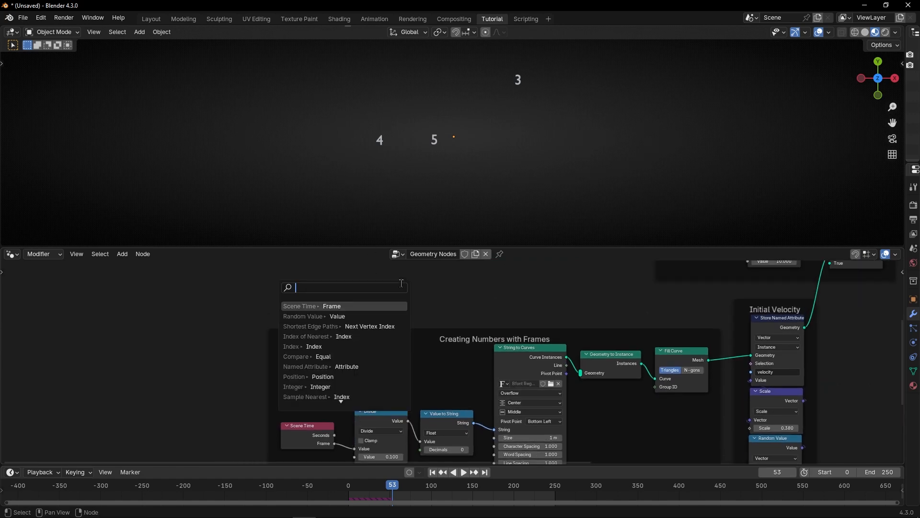
{"action": "type", "text": "int"}
{"action": "key", "text": "Return"}
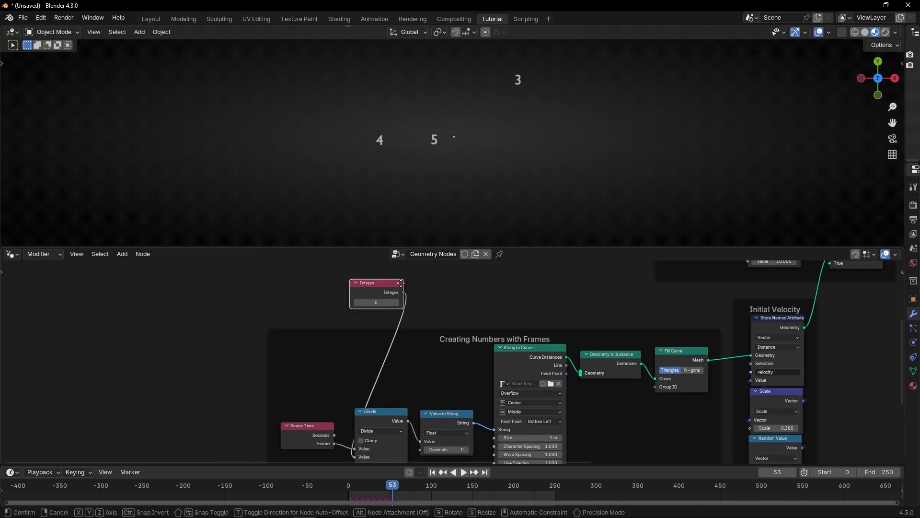
{"action": "left_click", "coordinate": [402, 283]}
{"action": "middle_click_drag", "start_coordinate": [402, 283], "coordinate": [288, 328]}
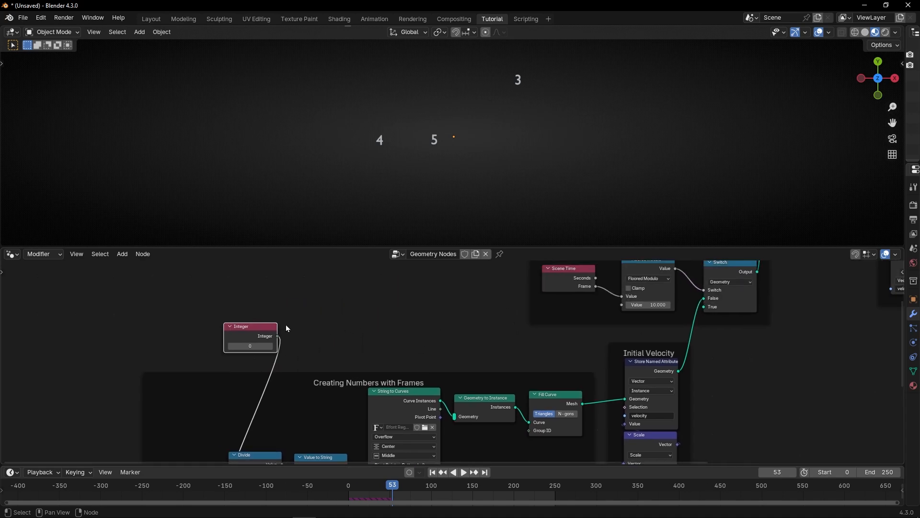
{"action": "left_click_drag", "start_coordinate": [278, 336], "coordinate": [622, 305]}
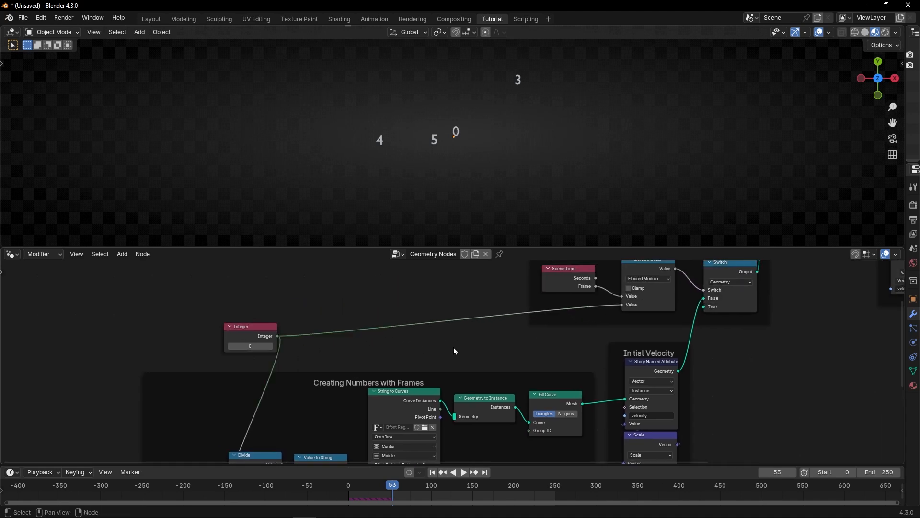
Step: Increment the Integer value to 1 and replay the simulation from the start
{"action": "scroll", "coordinate": [456, 350], "scroll_direction": "up", "scroll_amount": 1}
{"action": "middle_click_drag", "start_coordinate": [272, 353], "coordinate": [390, 325]}
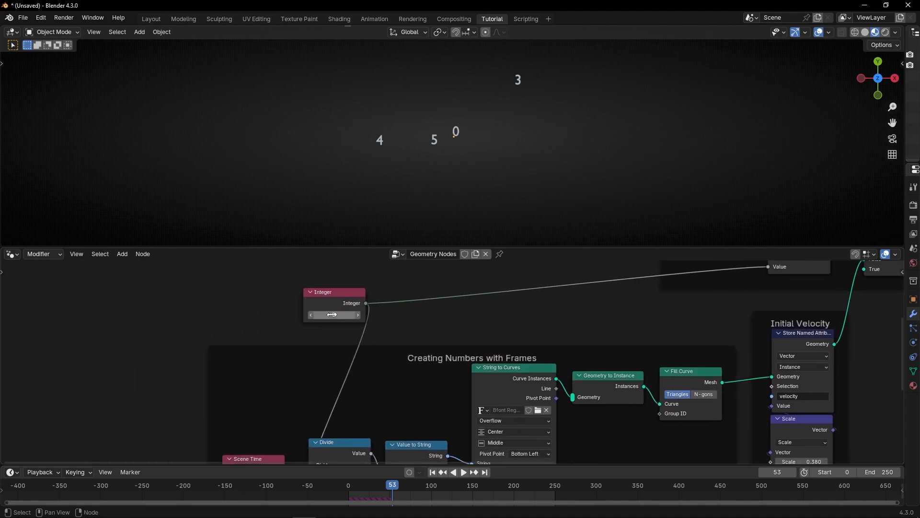
{"action": "left_click", "coordinate": [359, 315]}
{"action": "left_click", "coordinate": [433, 473]}
{"action": "key", "text": "space"}
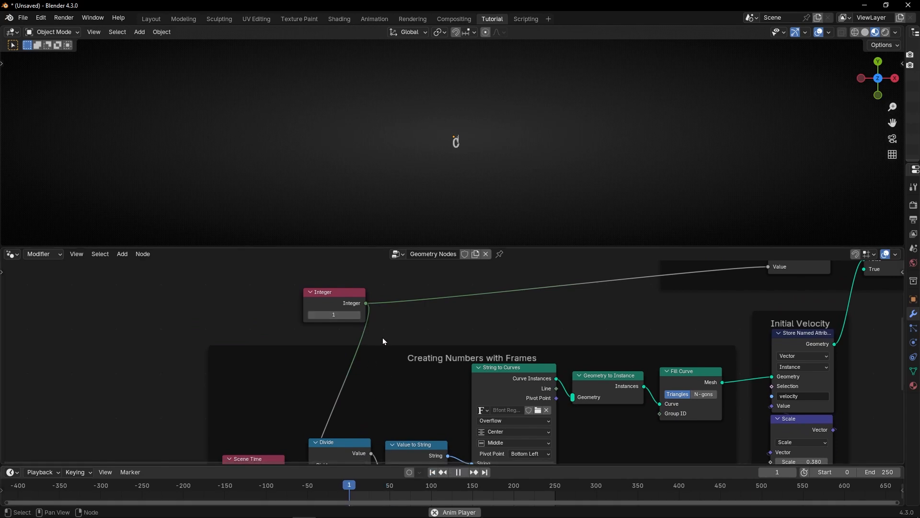
{"action": "key", "text": "space"}
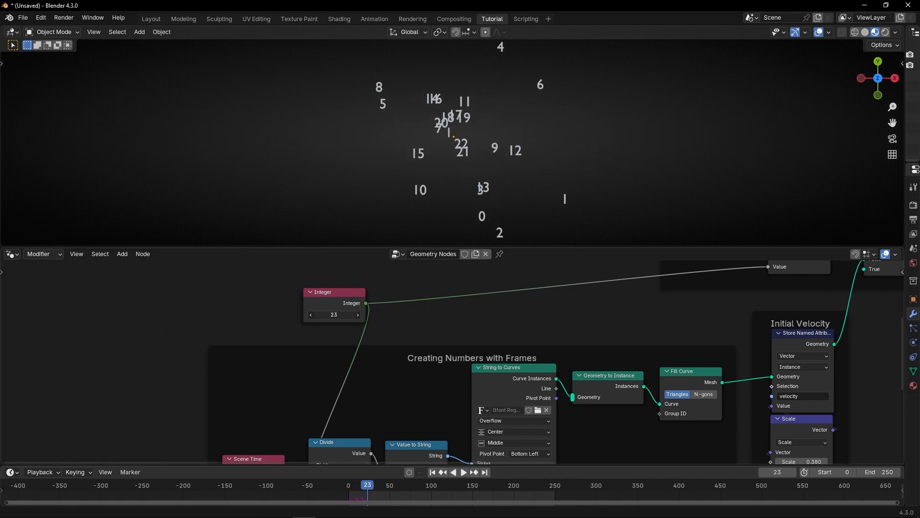
Step: Set the Integer value to 20 and replay the simulation from the first frame
{"action": "left_click", "coordinate": [336, 316]}
{"action": "type", "text": "20"}
{"action": "key", "text": "Return"}
{"action": "key", "text": "shift+Left"}
{"action": "key", "text": "space"}
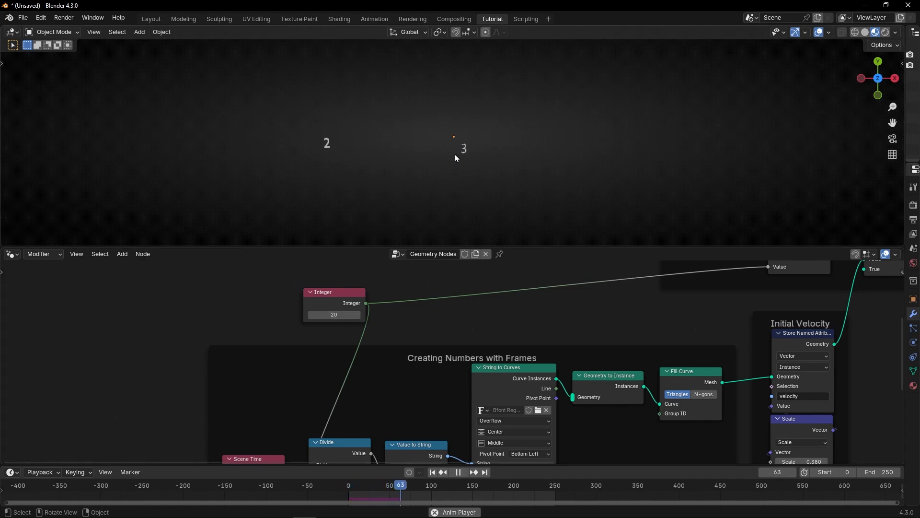
Step: Reposition the Integer node beside the node frames and play the simulation
{"action": "left_click_drag", "start_coordinate": [328, 293], "coordinate": [270, 269]}
{"action": "scroll", "coordinate": [390, 339], "scroll_direction": "down", "scroll_amount": 3}
{"action": "middle_click_drag", "start_coordinate": [391, 339], "coordinate": [340, 298]}
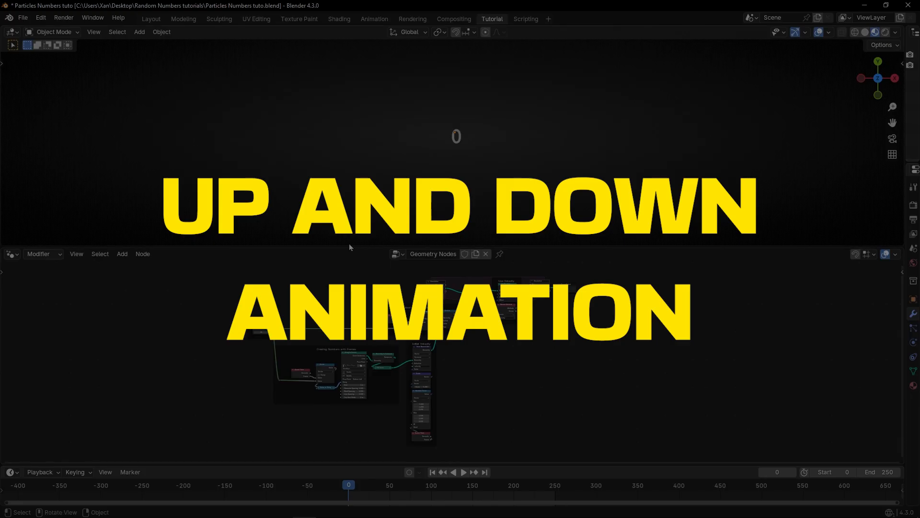
{"action": "key", "text": "space"}
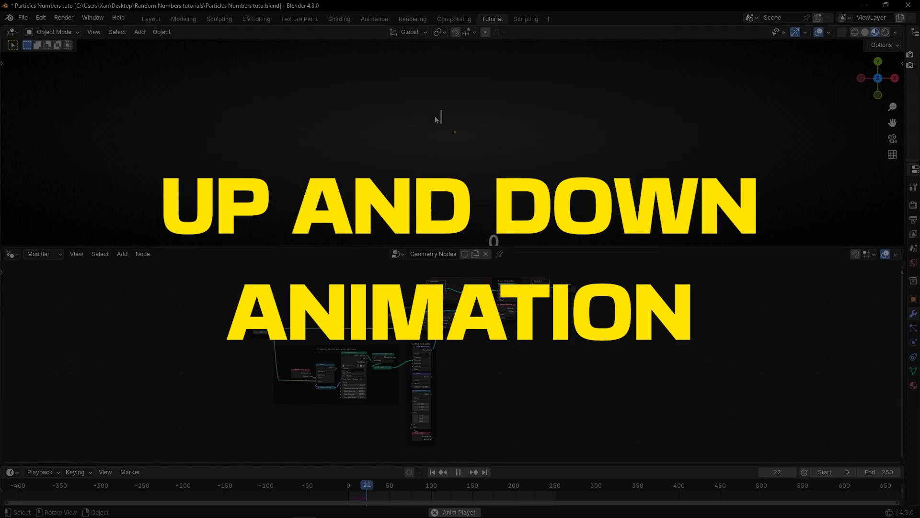
{"action": "key", "text": "space"}
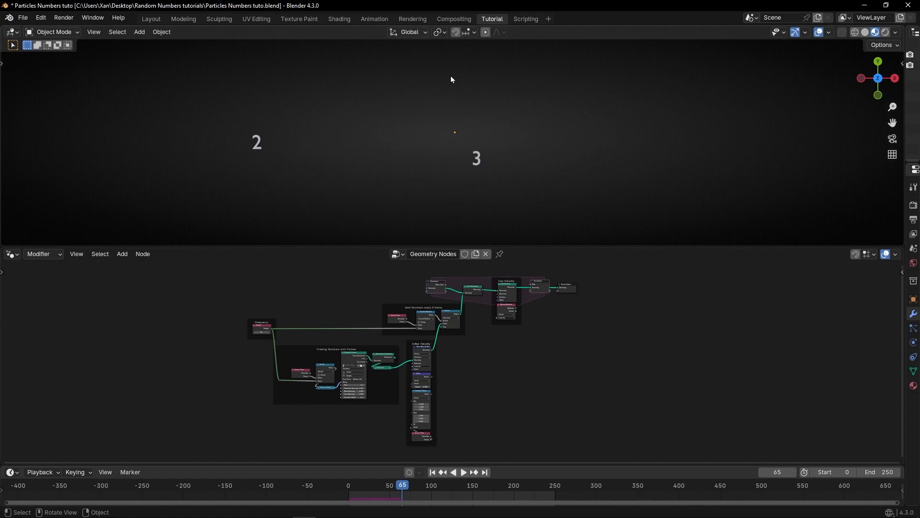
{"action": "scroll", "coordinate": [481, 376], "scroll_direction": "up", "scroll_amount": 8}
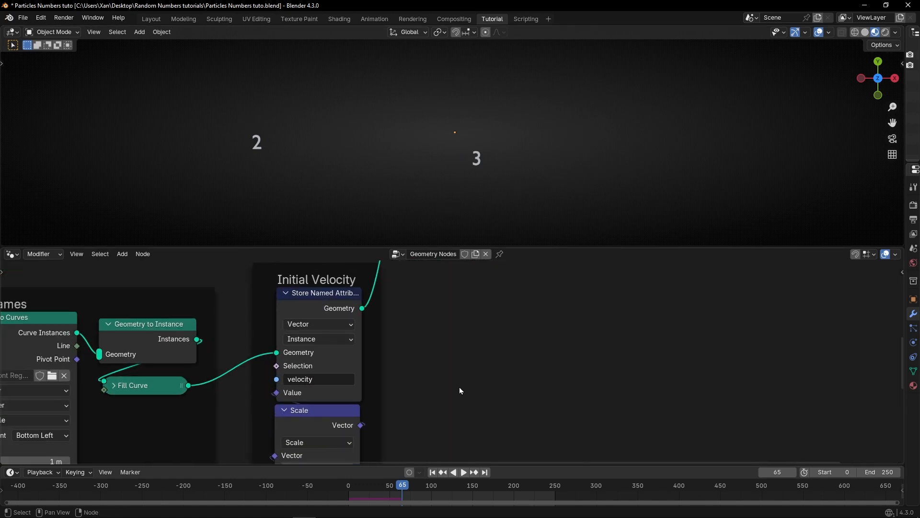
Step: Dissolve two nodes from the initial velocity node chain and jump back to the first frame
{"action": "scroll", "coordinate": [459, 390], "scroll_direction": "up", "scroll_amount": 4}
{"action": "middle_click_drag", "start_coordinate": [465, 381], "coordinate": [589, 259]}
{"action": "scroll", "coordinate": [555, 320], "scroll_direction": "down", "scroll_amount": 4}
{"action": "middle_click_drag", "start_coordinate": [551, 363], "coordinate": [548, 326]}
{"action": "left_click", "coordinate": [402, 376]}
{"action": "key", "text": "ctrl+x"}
{"action": "middle_click_drag", "start_coordinate": [535, 379], "coordinate": [541, 243]}
{"action": "left_click", "coordinate": [381, 426]}
{"action": "key", "text": "ctrl+x"}
{"action": "scroll", "coordinate": [495, 344], "scroll_direction": "down", "scroll_amount": 4}
{"action": "middle_click_drag", "start_coordinate": [525, 317], "coordinate": [523, 425]}
{"action": "key", "text": "shift+Left"}
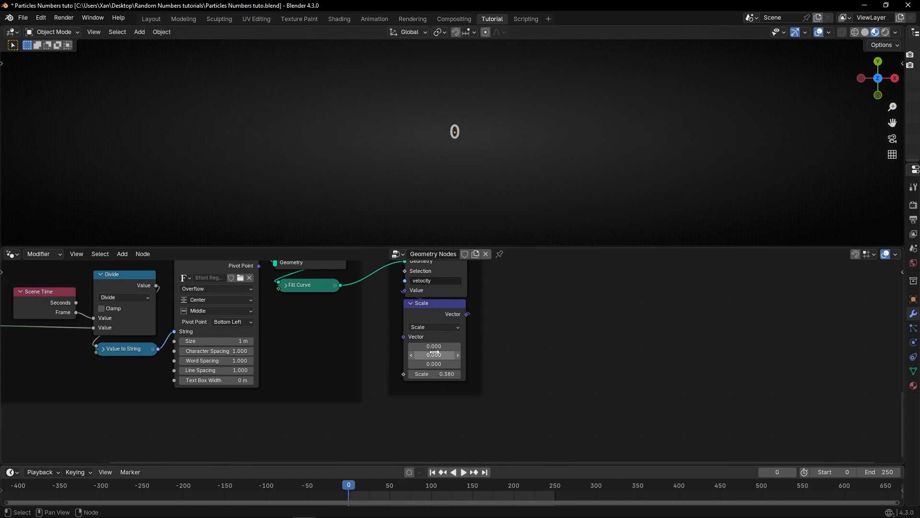
Step: Play the simulation while dragging the Scale node's vector Y value to -0.410
{"action": "key", "text": "space"}
{"action": "key", "text": "space"}
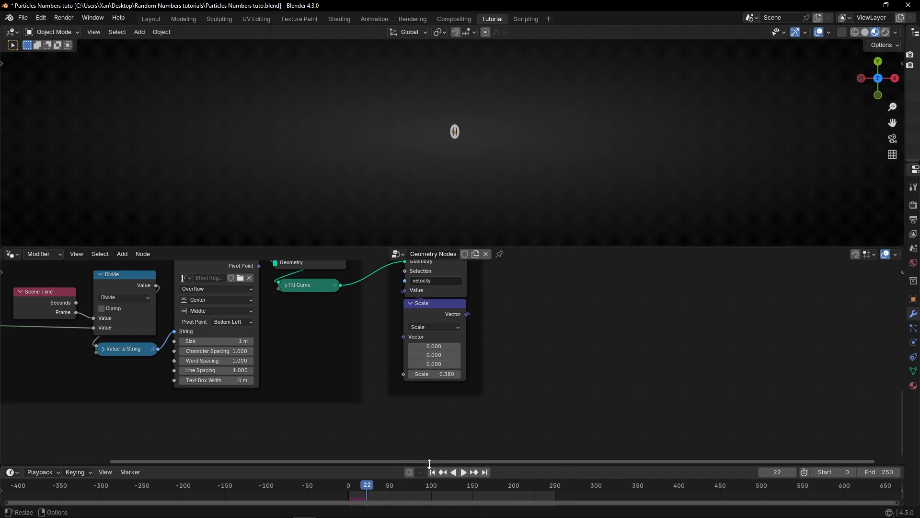
{"action": "key", "text": "shift+Left"}
{"action": "scroll", "coordinate": [432, 355], "scroll_direction": "up", "scroll_amount": 1}
{"action": "scroll", "coordinate": [431, 356], "scroll_direction": "up", "scroll_amount": 1}
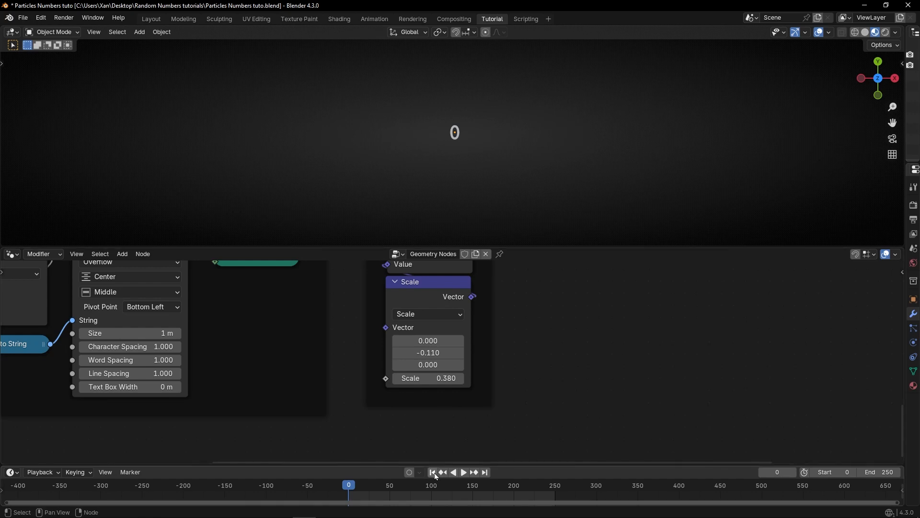
{"action": "key", "text": "space"}
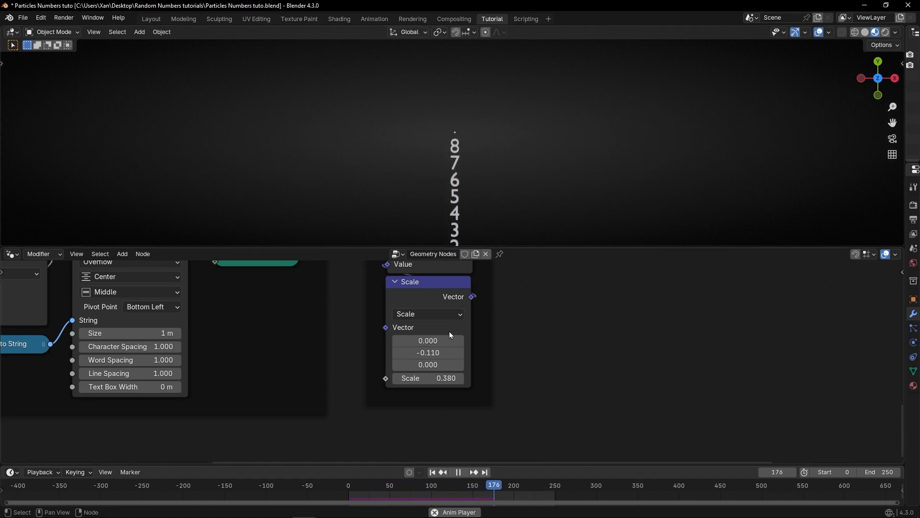
{"action": "left_click_drag", "start_coordinate": [429, 352], "coordinate": [397, 352]}
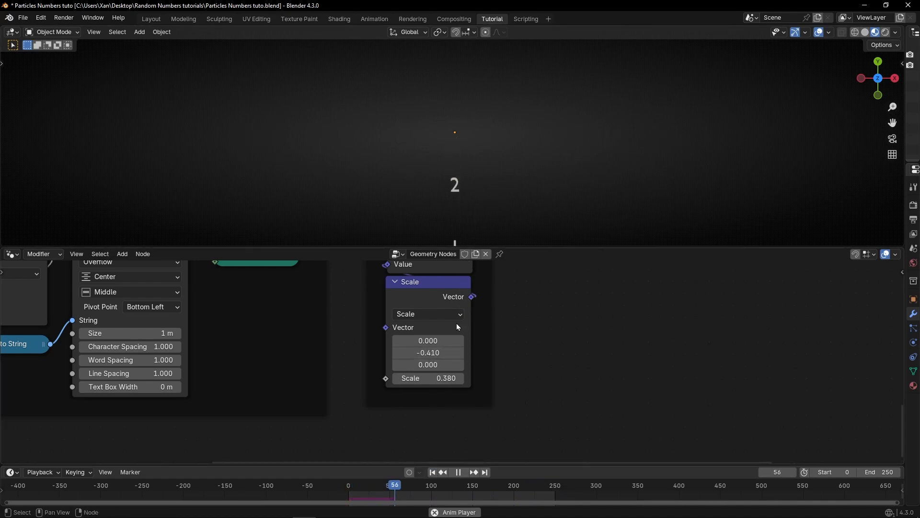
{"action": "key", "text": "space"}
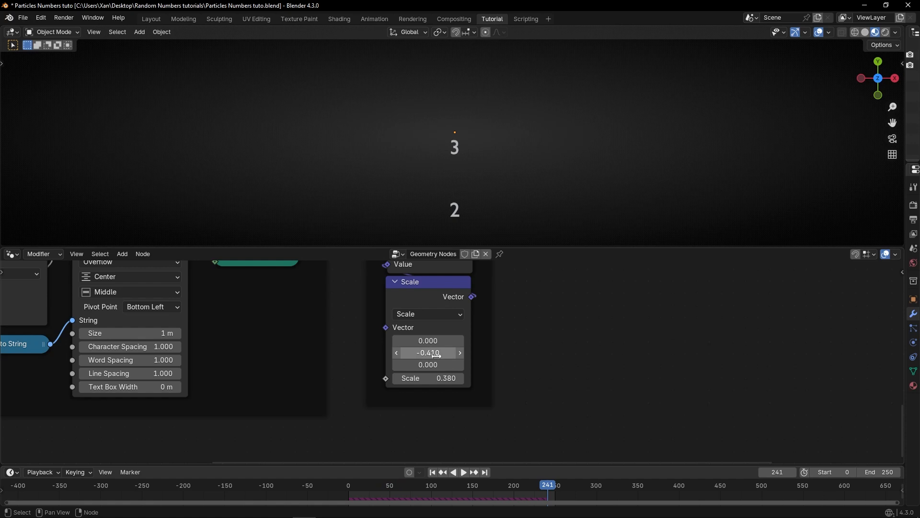
Step: Set the Scale node's vector Y to 0.350 and its scale factor to 0.120, replaying from the first frame
{"action": "left_click", "coordinate": [437, 352]}
{"action": "type", "text": "0"}
{"action": "key", "text": "Return"}
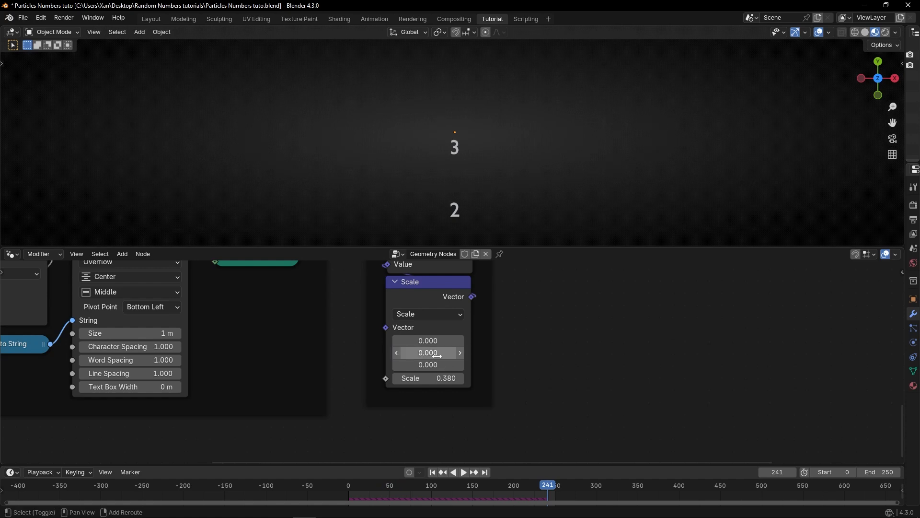
{"action": "key", "text": "shift+Left"}
{"action": "left_click", "coordinate": [437, 355]}
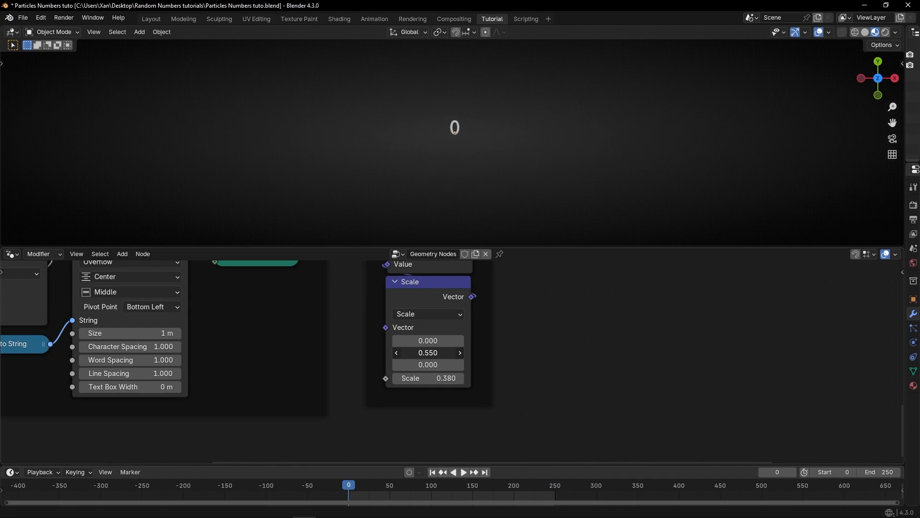
{"action": "key", "text": "space"}
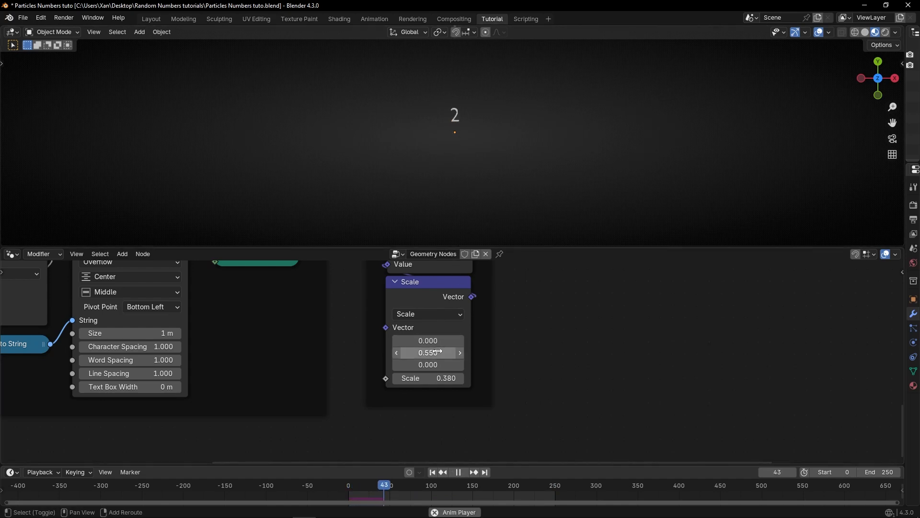
{"action": "mouse_move", "coordinate": [428, 353]}
{"action": "left_mouse_down"}
{"action": "mouse_move", "coordinate": [417, 352]}
{"action": "mouse_move", "coordinate": [428, 353]}
{"action": "left_mouse_up"}
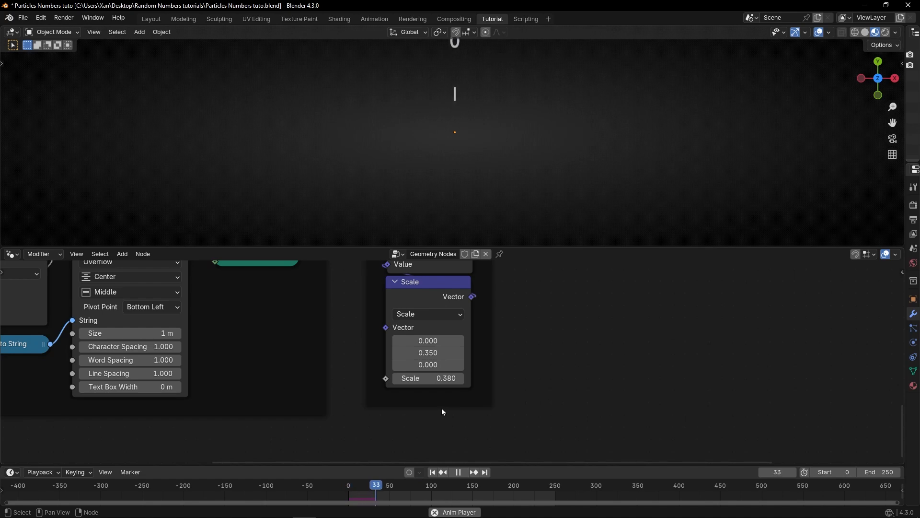
{"action": "mouse_move", "coordinate": [428, 378]}
{"action": "left_mouse_down"}
{"action": "mouse_move", "coordinate": [418, 378]}
{"action": "mouse_move", "coordinate": [436, 378]}
{"action": "left_mouse_up"}
{"action": "left_click", "coordinate": [432, 472]}
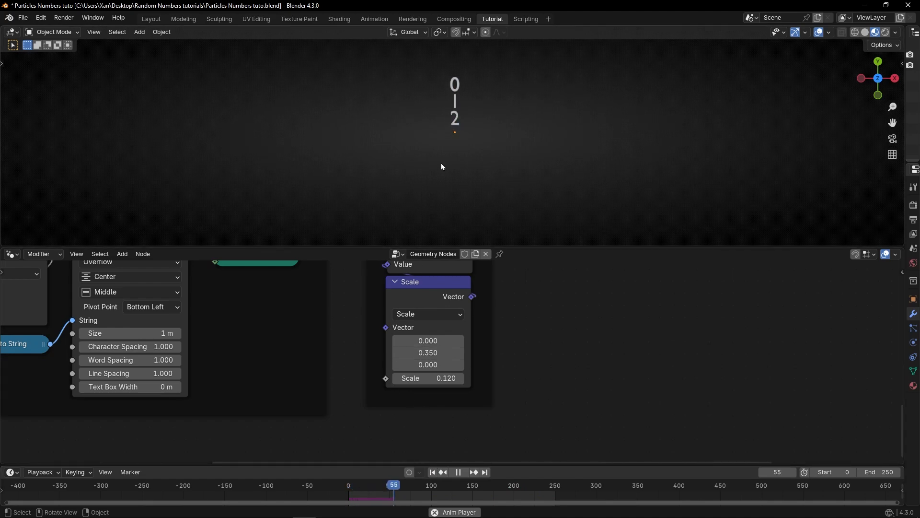
Step: Set the Frequency Integer value to 10 and rewind to the first frame
{"action": "scroll", "coordinate": [309, 377], "scroll_direction": "down", "scroll_amount": 2}
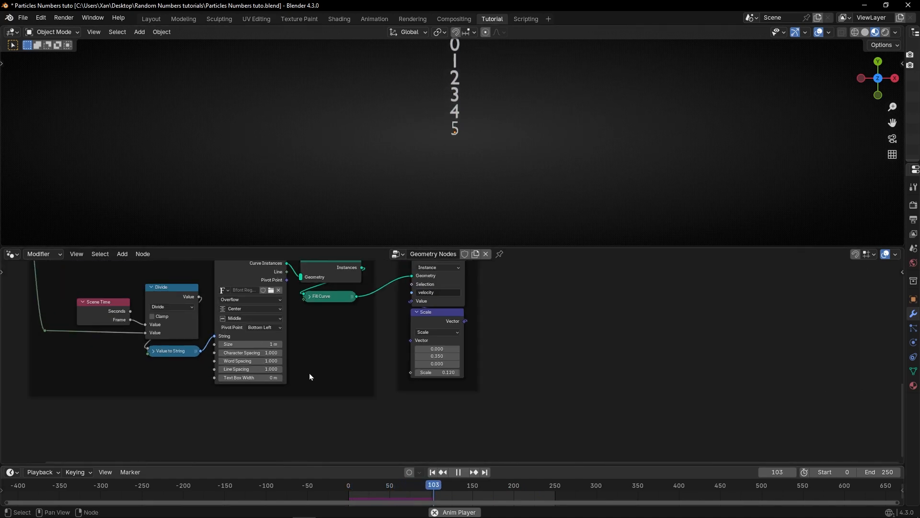
{"action": "middle_click_drag", "start_coordinate": [280, 330], "coordinate": [332, 355]}
{"action": "left_click", "coordinate": [208, 313]}
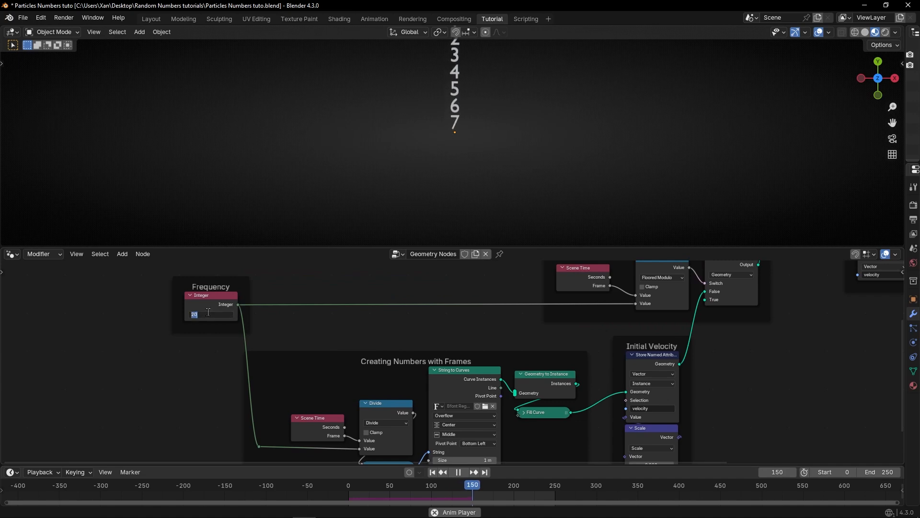
{"action": "type", "text": "10"}
{"action": "key", "text": "Return"}
{"action": "key", "text": "shift+Left"}
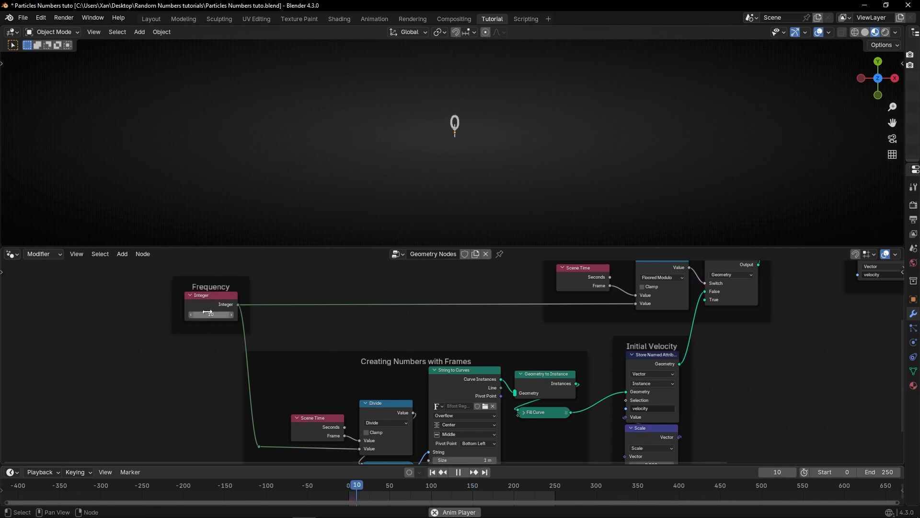
Step: Set the Scale node's scale factor to 0.300 and rewind to the first frame
{"action": "scroll", "coordinate": [701, 390], "scroll_direction": "up", "scroll_amount": 2}
{"action": "middle_click_drag", "start_coordinate": [701, 390], "coordinate": [448, 275]}
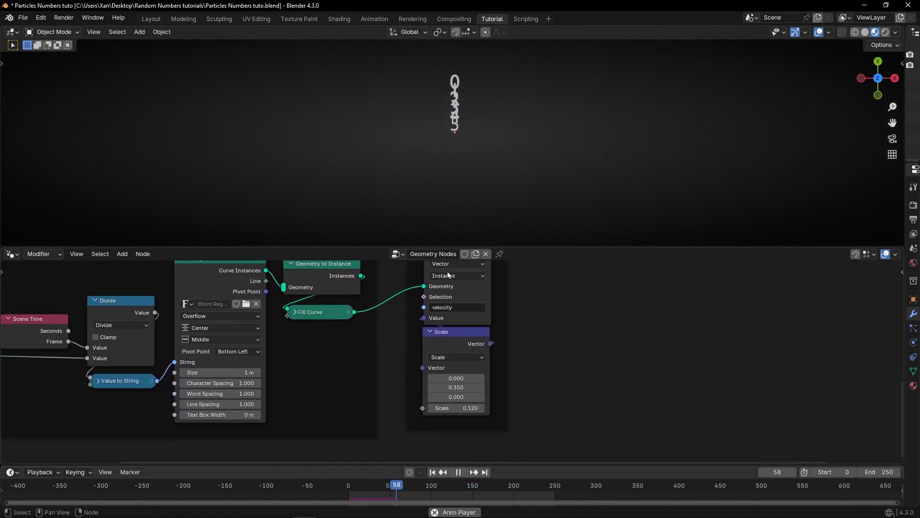
{"action": "left_click_drag", "start_coordinate": [471, 408], "coordinate": [482, 408]}
{"action": "key", "text": "shift+Left"}
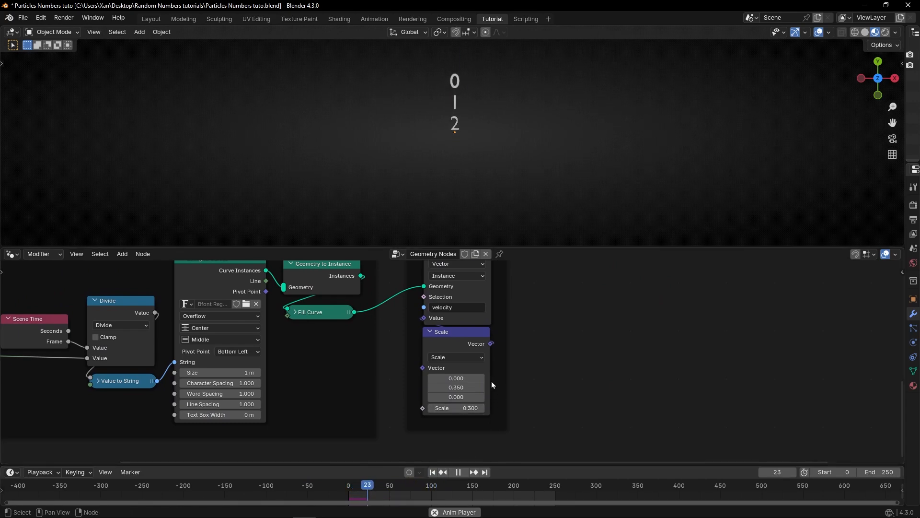
Step: Set the Frequency Integer value to 1
{"action": "middle_click_drag", "start_coordinate": [373, 349], "coordinate": [463, 388]}
{"action": "scroll", "coordinate": [458, 384], "scroll_direction": "down", "scroll_amount": 4}
{"action": "middle_click_drag", "start_coordinate": [304, 340], "coordinate": [397, 393]}
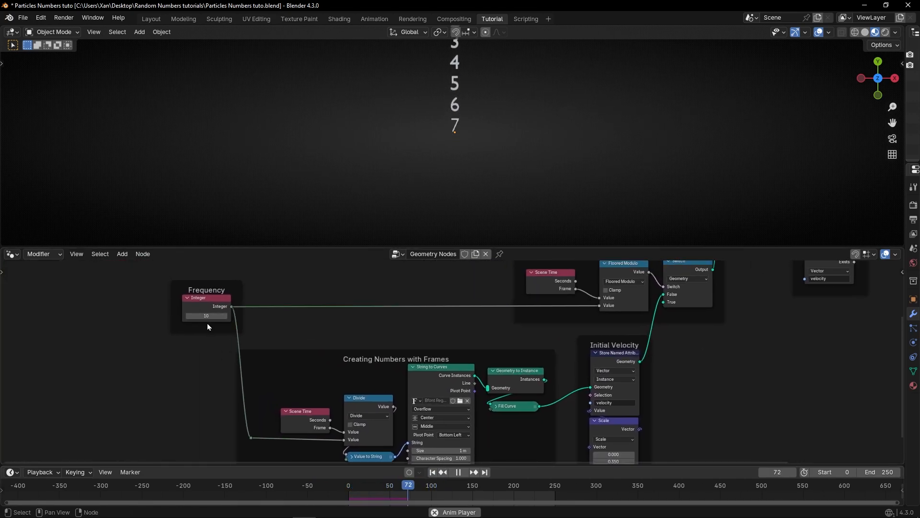
{"action": "double_click", "coordinate": [214, 314]}
{"action": "type", "text": "1"}
{"action": "key", "text": "Return"}
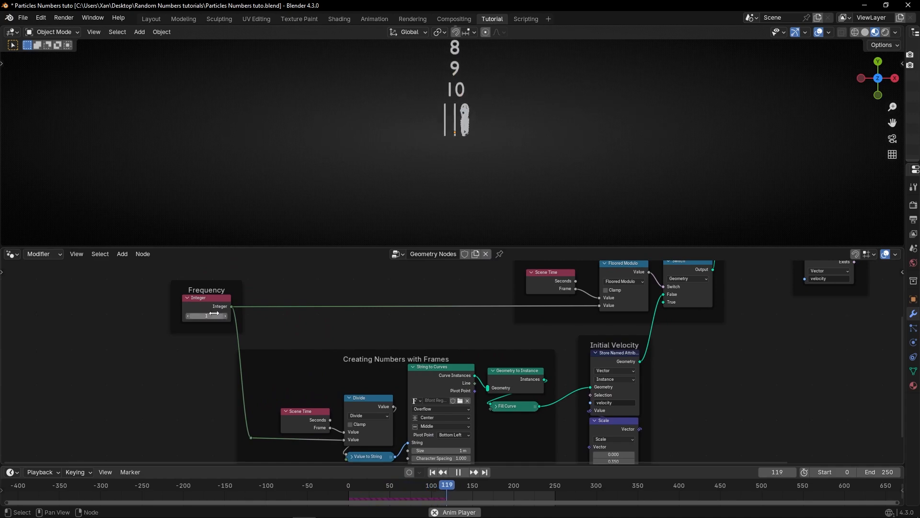
Step: Stop playback, rewind to the start and set the Scale node's vector Y value to 1
{"action": "scroll", "coordinate": [567, 341], "scroll_direction": "up", "scroll_amount": 5}
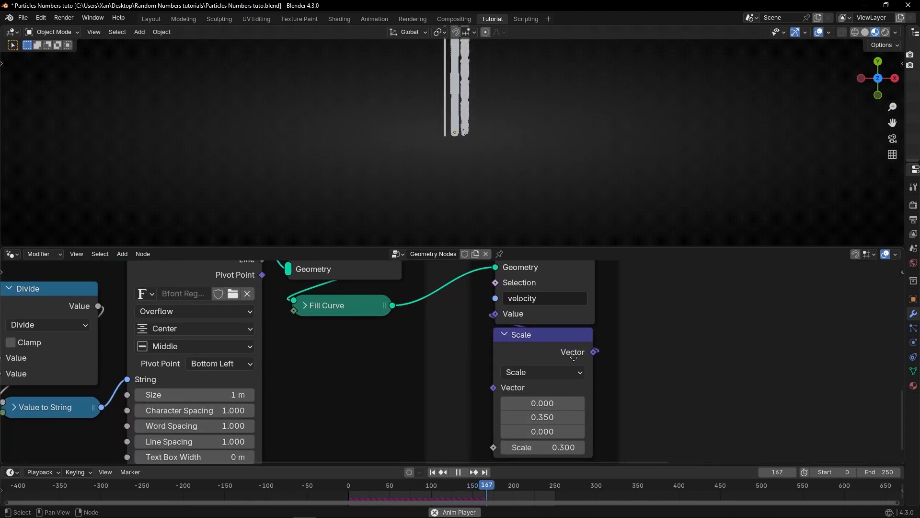
{"action": "middle_click_drag", "start_coordinate": [573, 357], "coordinate": [522, 345]}
{"action": "key", "text": "space"}
{"action": "left_click", "coordinate": [433, 472]}
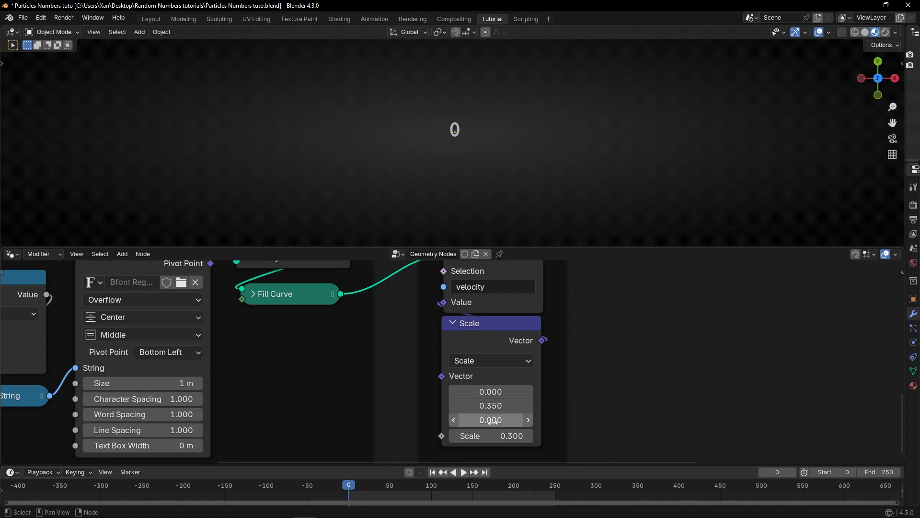
{"action": "double_click", "coordinate": [493, 405]}
{"action": "type", "text": "1"}
{"action": "key", "text": "Return"}
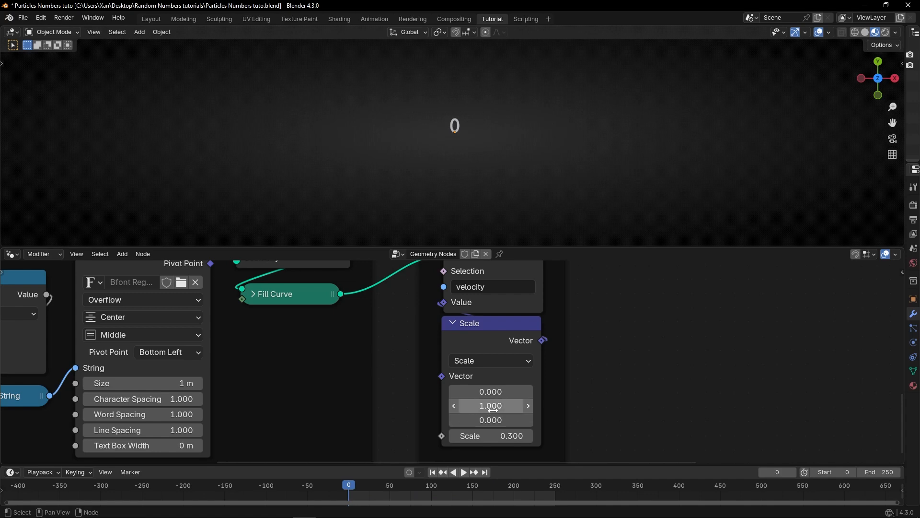
Step: Raise the Scale node's vector Y to 2.710 and replay the simulation from the start in a maximized viewport
{"action": "key", "text": "space"}
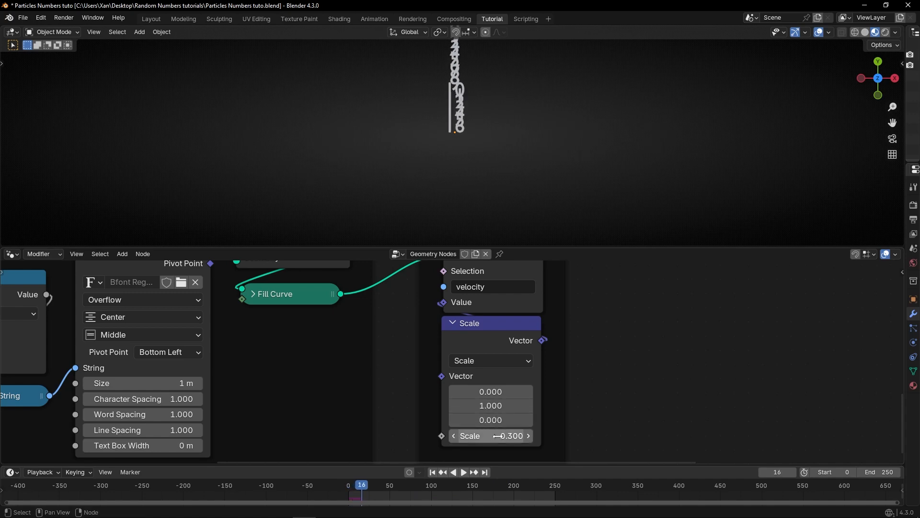
{"action": "mouse_move", "coordinate": [498, 405]}
{"action": "left_mouse_down"}
{"action": "mouse_move", "coordinate": [519, 406]}
{"action": "mouse_move", "coordinate": [493, 406]}
{"action": "mouse_move", "coordinate": [508, 406]}
{"action": "left_mouse_up"}
{"action": "left_click", "coordinate": [433, 473]}
{"action": "key", "text": "space"}
{"action": "key", "text": "space"}
{"action": "left_click", "coordinate": [433, 473]}
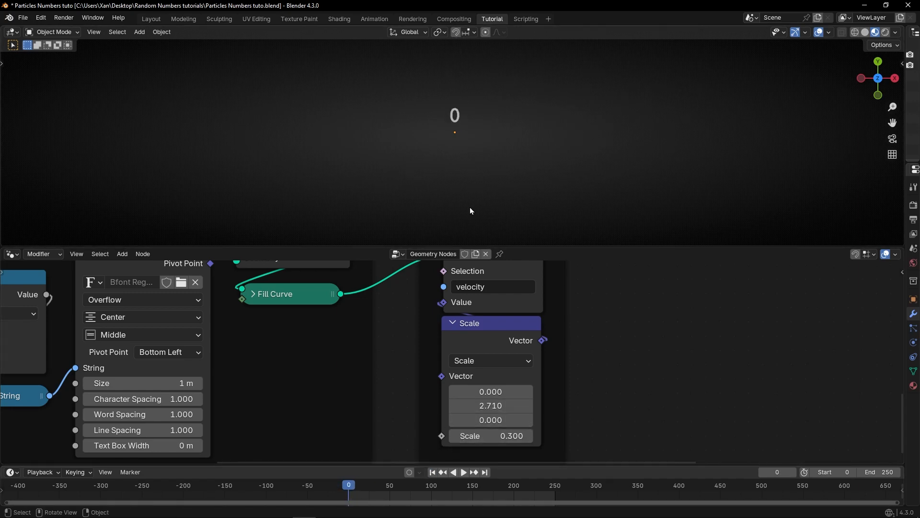
{"action": "key", "text": "ctrl+space"}
{"action": "key", "text": "space"}
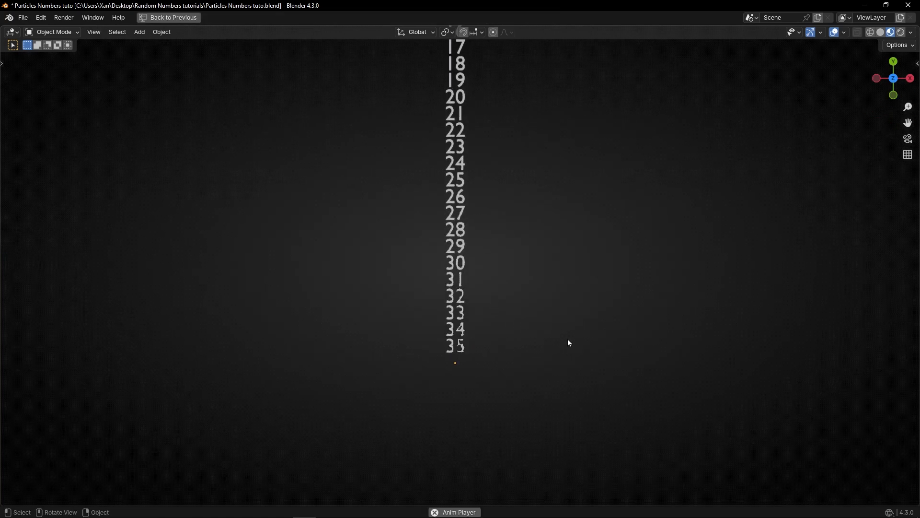
{"action": "key", "text": "space"}
{"action": "key", "text": "ctrl+space"}
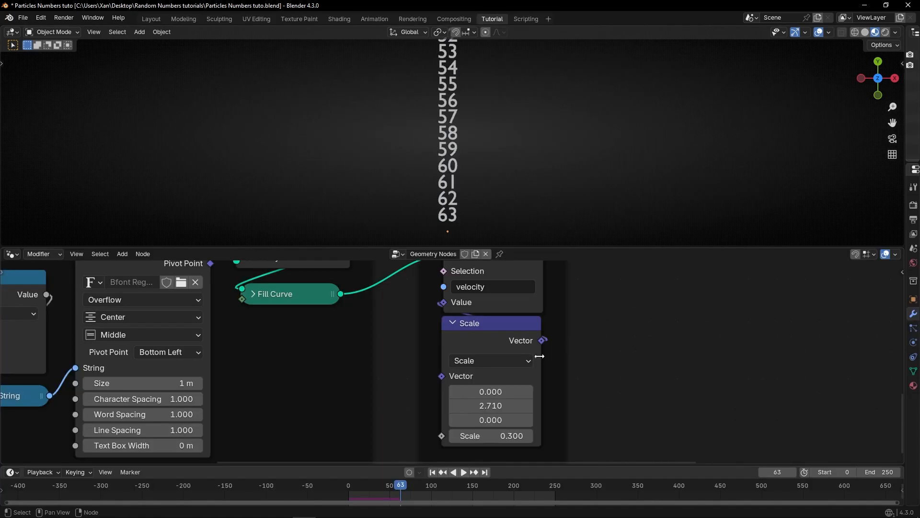
Step: Set the Scale node's vector Y to -2 and its scale factor to 0.470, then rewind to the first frame
{"action": "left_click", "coordinate": [498, 406]}
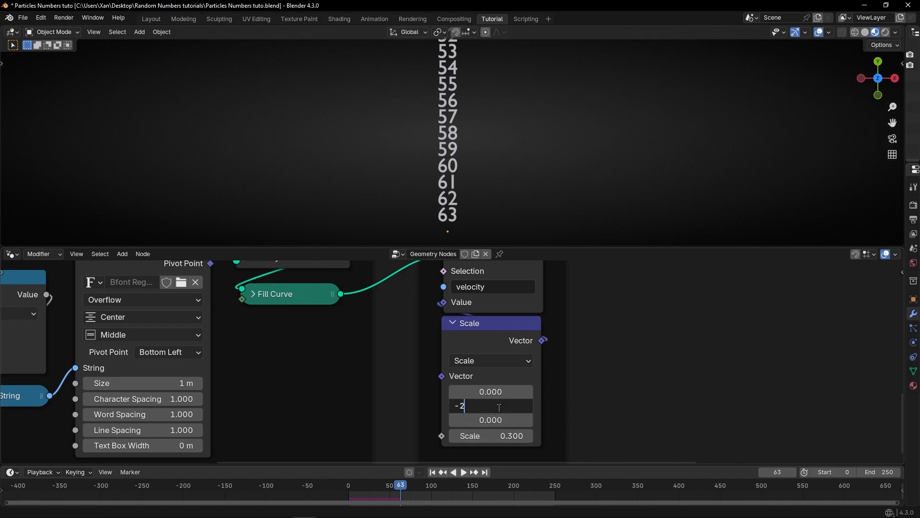
{"action": "key", "text": "Return"}
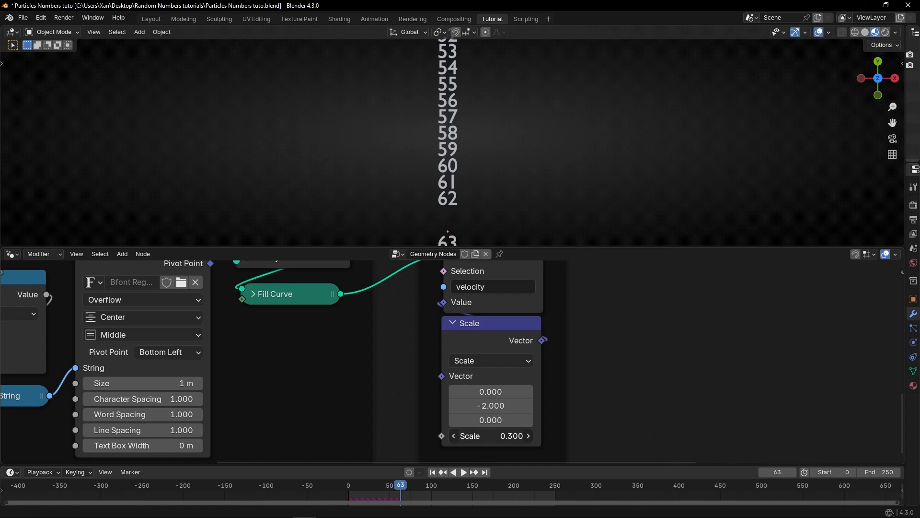
{"action": "left_click_drag", "start_coordinate": [472, 436], "coordinate": [493, 436]}
{"action": "left_click", "coordinate": [430, 473]}
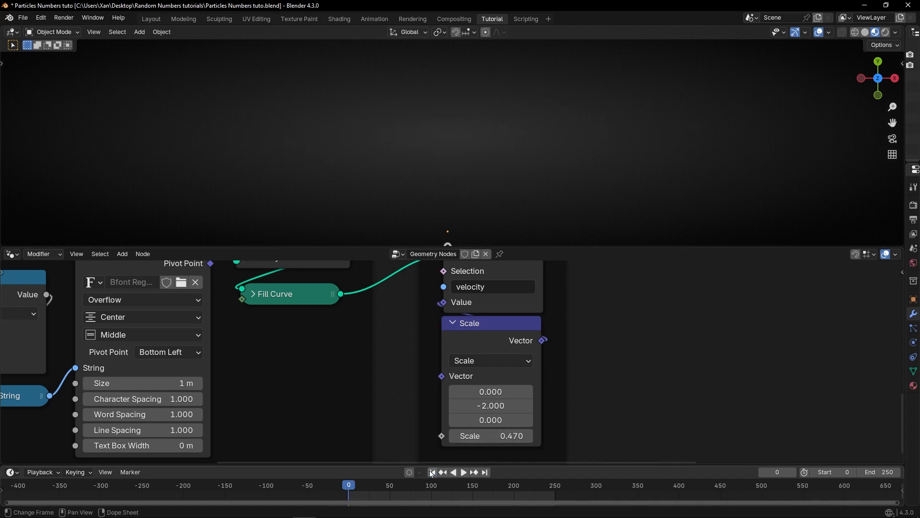
Step: Watch the simulation play back in the maximized 3D viewport and in the normal layout
{"action": "key", "text": "ctrl+space"}
{"action": "middle_click_drag", "start_coordinate": [540, 341], "coordinate": [513, 177], "text": "shift"}
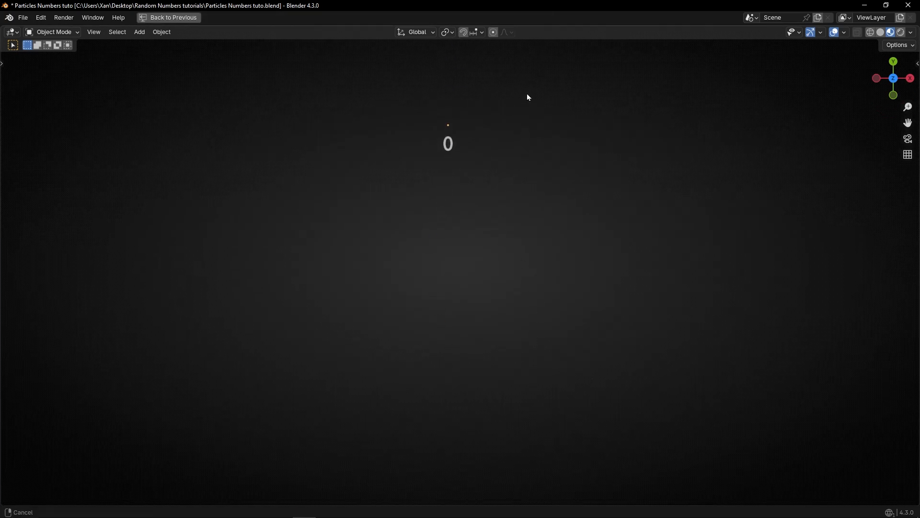
{"action": "key", "text": "space"}
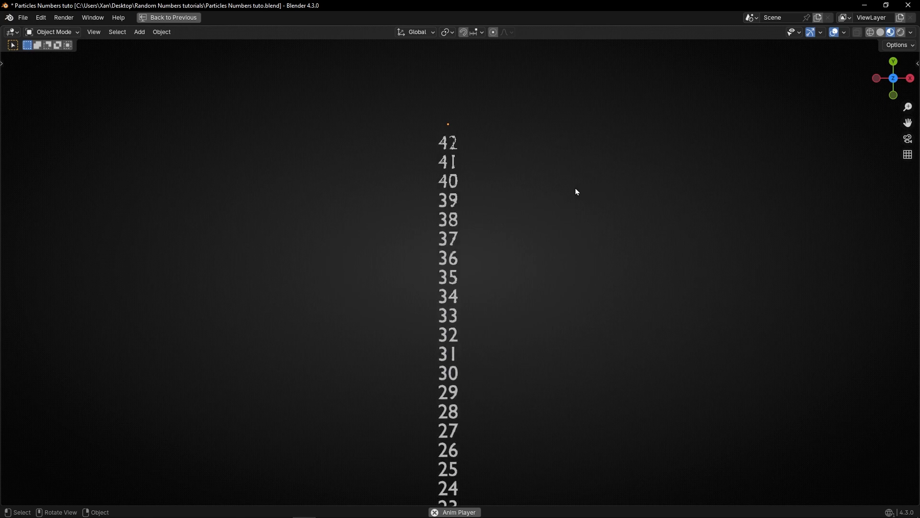
{"action": "key", "text": "space"}
{"action": "scroll", "coordinate": [499, 182], "scroll_direction": "down", "scroll_amount": 3}
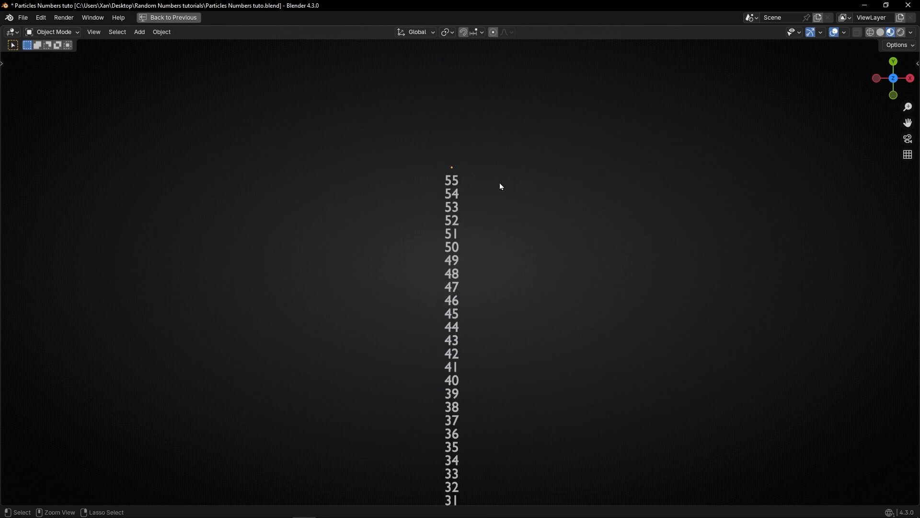
{"action": "key", "text": "ctrl+space"}
{"action": "scroll", "coordinate": [500, 185], "scroll_direction": "down", "scroll_amount": 4}
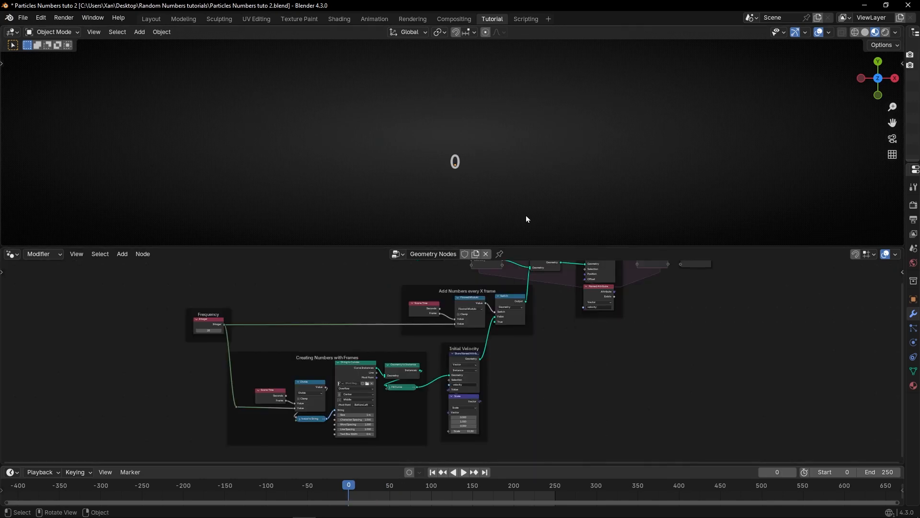
{"action": "key", "text": "space"}
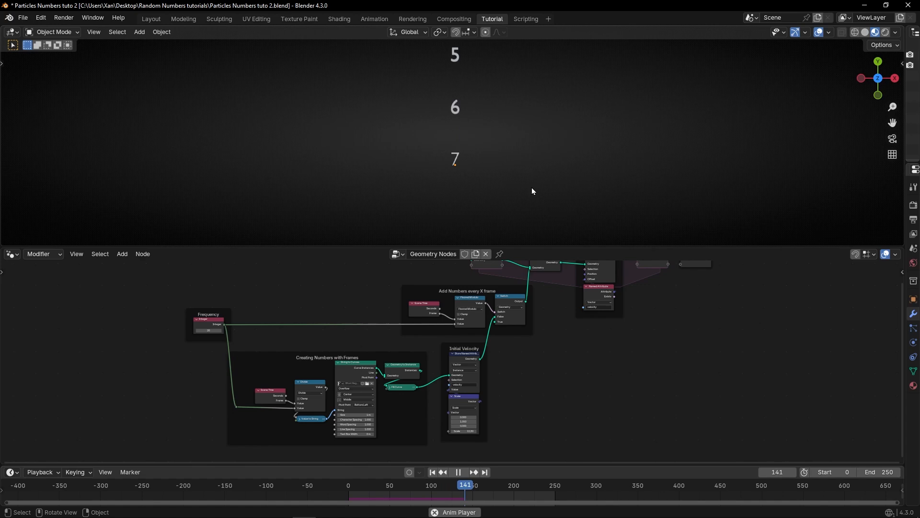
{"action": "key", "text": "space"}
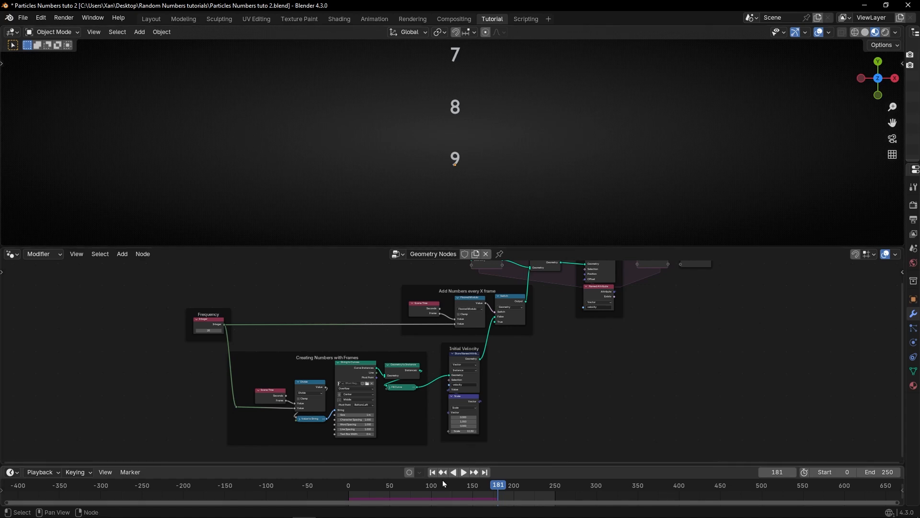
Step: Replay the simulation from the start and bring the Creating Numbers with Frames nodes into view
{"action": "left_click", "coordinate": [432, 472]}
{"action": "key", "text": "space"}
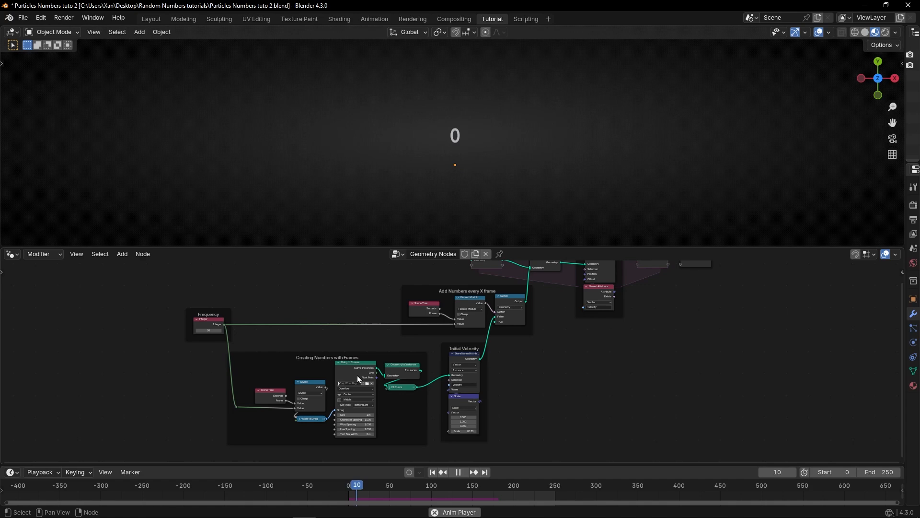
{"action": "scroll", "coordinate": [357, 375], "scroll_direction": "up", "scroll_amount": 4}
{"action": "middle_click_drag", "start_coordinate": [358, 376], "coordinate": [523, 312]}
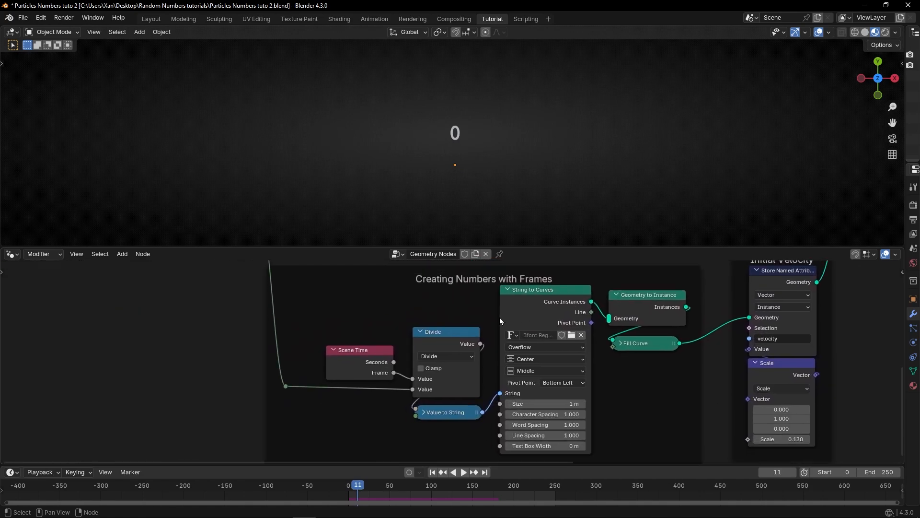
{"action": "scroll", "coordinate": [385, 339], "scroll_direction": "up", "scroll_amount": 3}
{"action": "middle_click_drag", "start_coordinate": [384, 339], "coordinate": [497, 316]}
{"action": "scroll", "coordinate": [417, 376], "scroll_direction": "down", "scroll_amount": 4}
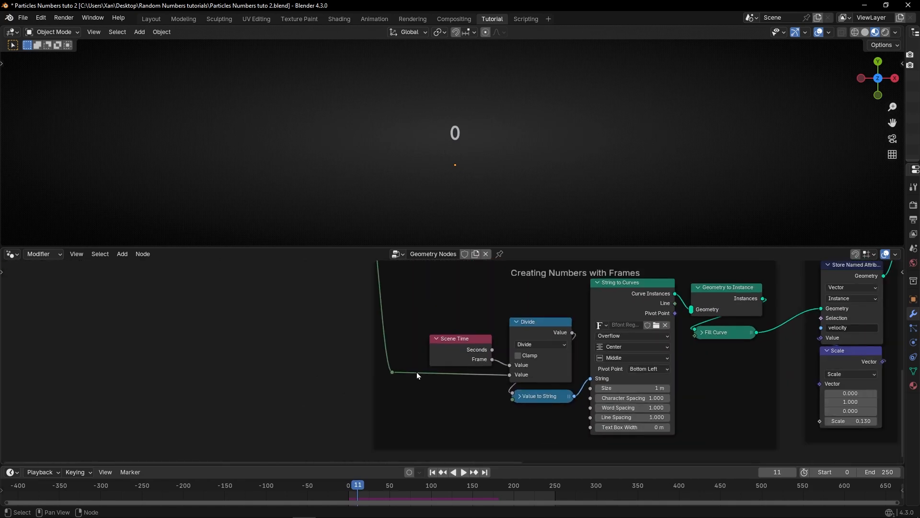
Step: Move the Scene Time and Divide nodes left and insert a Math Add node between Divide and Value to String
{"action": "left_click_drag", "start_coordinate": [394, 372], "coordinate": [250, 373]}
{"action": "left_click_drag", "start_coordinate": [440, 352], "coordinate": [312, 344]}
{"action": "left_click_drag", "start_coordinate": [512, 351], "coordinate": [368, 362]}
{"action": "key", "text": "shift+a"}
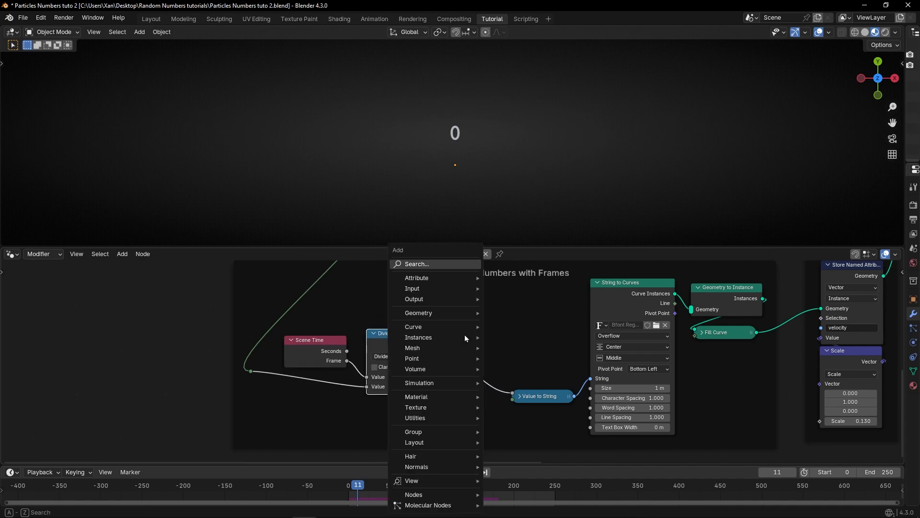
{"action": "type", "text": "math"}
{"action": "key", "text": "Return"}
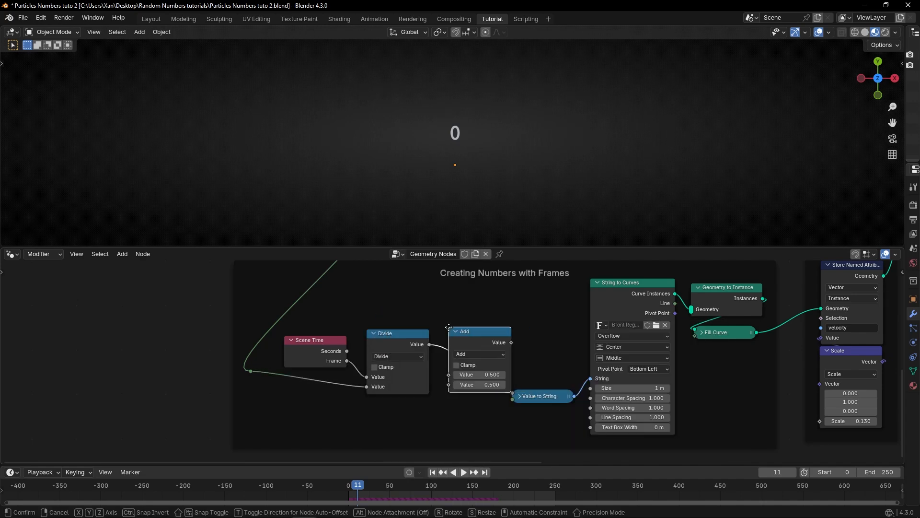
{"action": "left_click", "coordinate": [450, 331]}
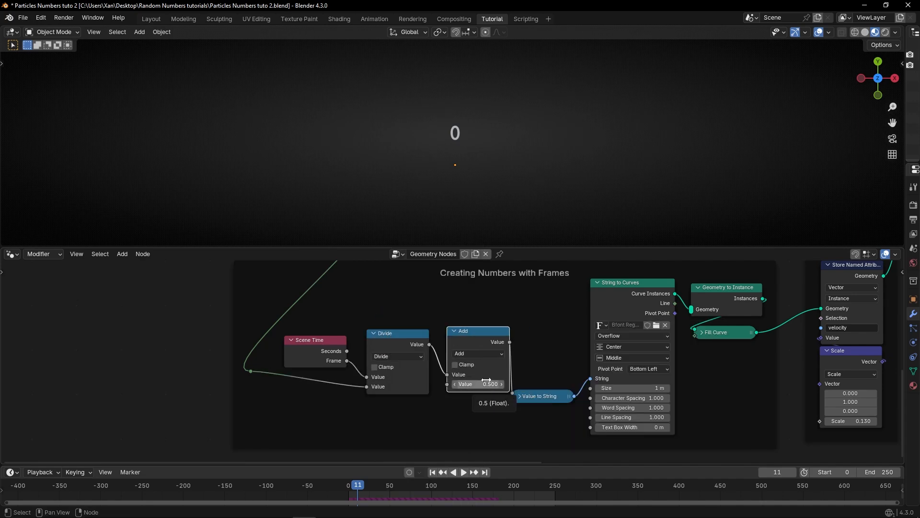
Step: Rewind, set the Add node's second value to 1990 and play the simulation
{"action": "left_click", "coordinate": [433, 472]}
{"action": "scroll", "coordinate": [498, 410], "scroll_direction": "up", "scroll_amount": 5}
{"action": "middle_click_drag", "start_coordinate": [500, 406], "coordinate": [376, 391]}
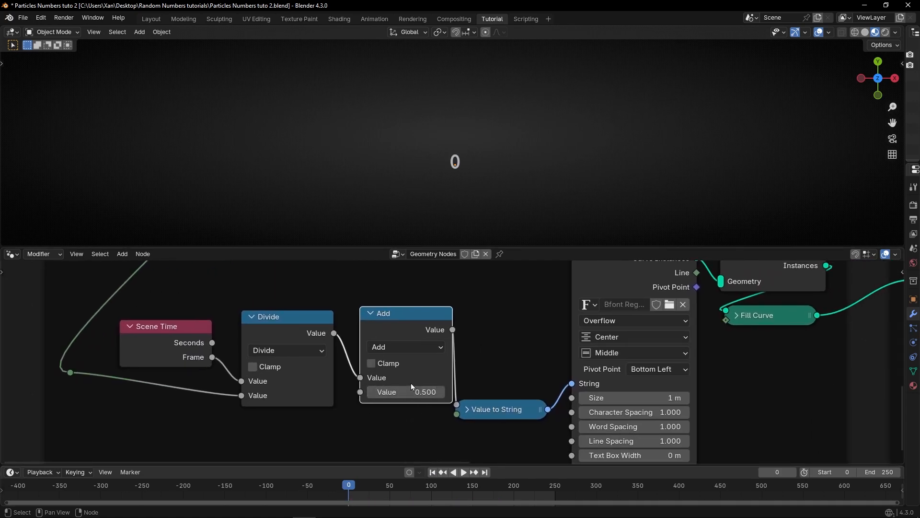
{"action": "left_click", "coordinate": [402, 390]}
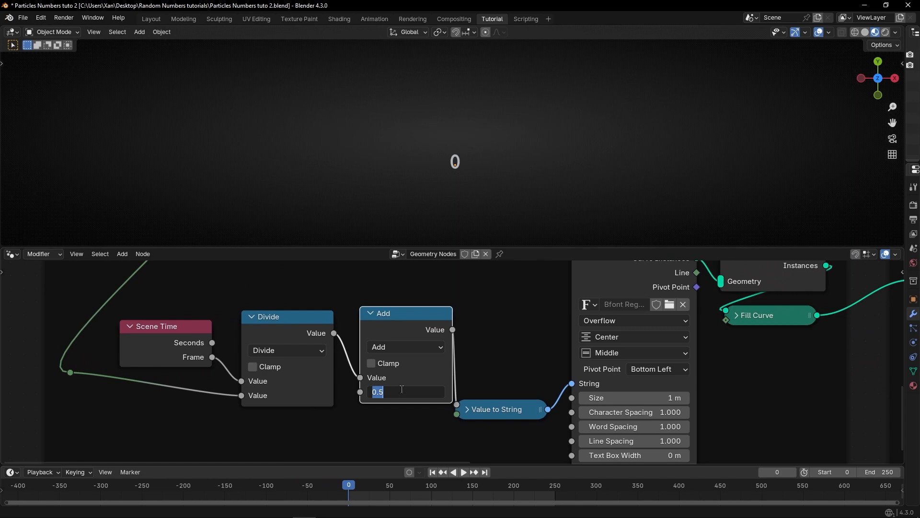
{"action": "type", "text": "1990"}
{"action": "key", "text": "Return"}
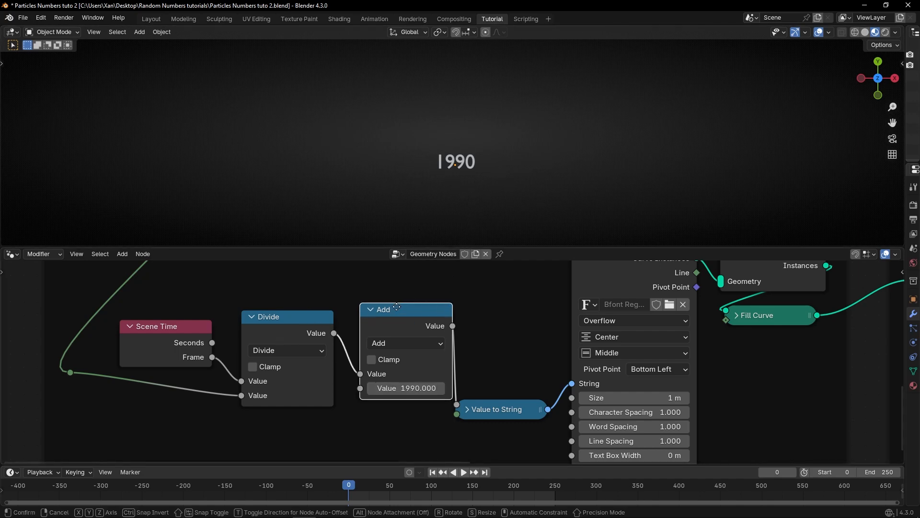
{"action": "mouse_move", "coordinate": [401, 313]}
{"action": "left_mouse_down"}
{"action": "mouse_move", "coordinate": [383, 313]}
{"action": "mouse_move", "coordinate": [404, 313]}
{"action": "mouse_move", "coordinate": [389, 315]}
{"action": "mouse_move", "coordinate": [394, 310]}
{"action": "left_mouse_up"}
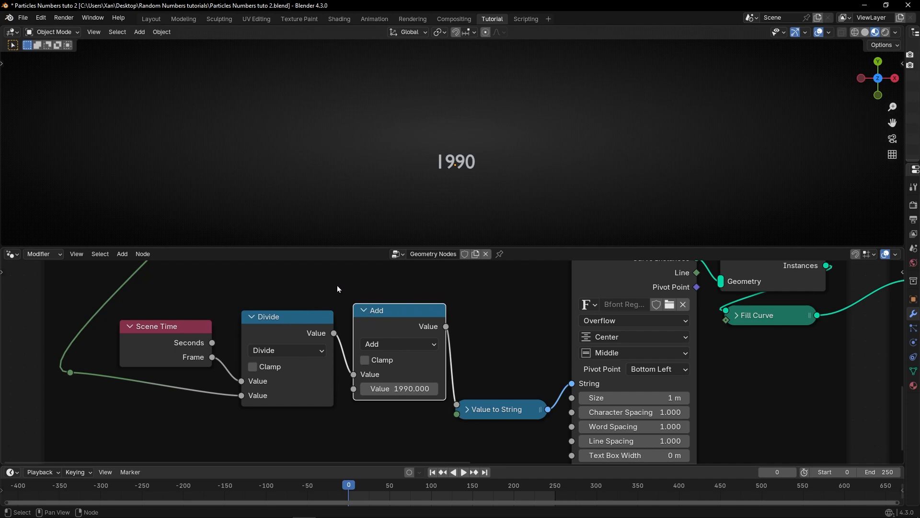
{"action": "key", "text": "space"}
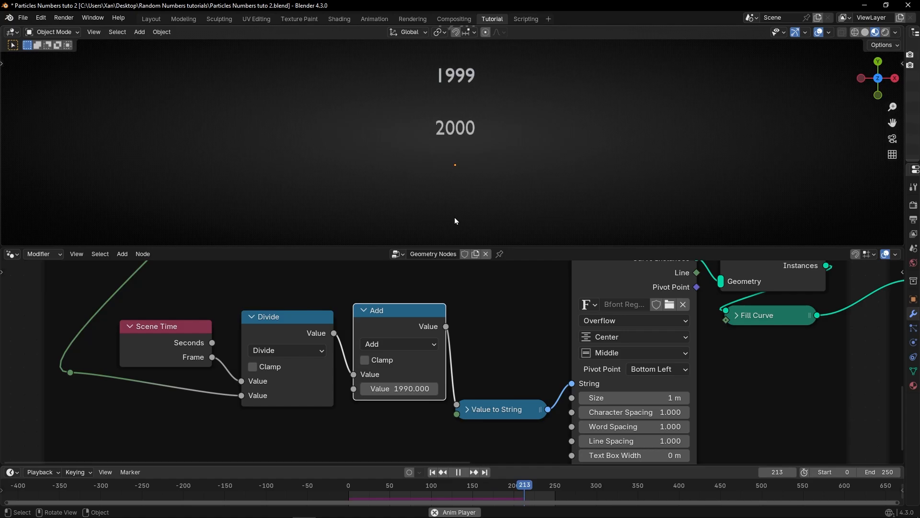
{"action": "key", "text": "space"}
Step: Set the Add node's value to 100 and replay the simulation from the start
{"action": "double_click", "coordinate": [408, 388]}
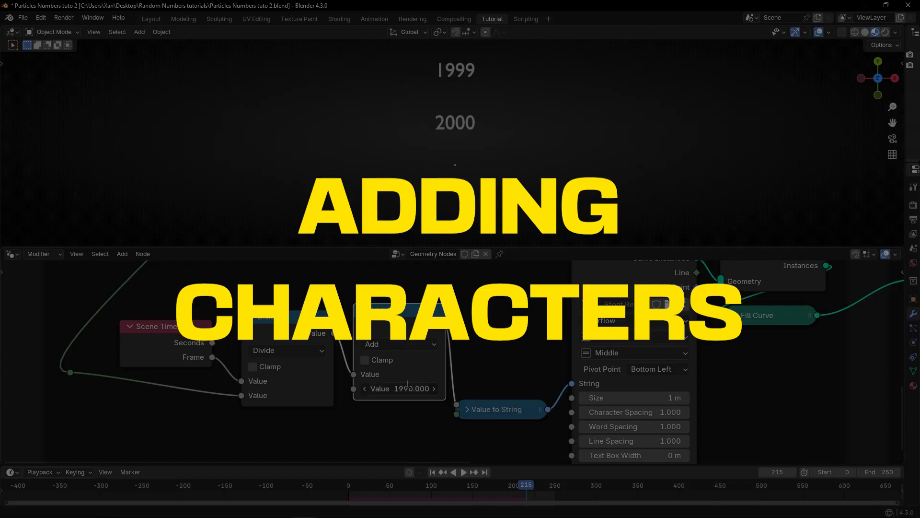
{"action": "type", "text": "100"}
{"action": "key", "text": "Return"}
{"action": "key", "text": "shift+Left"}
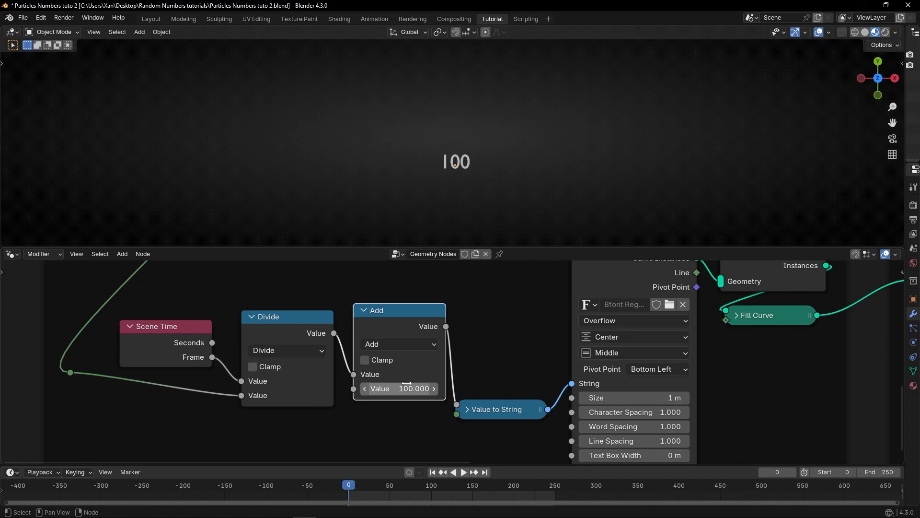
{"action": "key", "text": "space"}
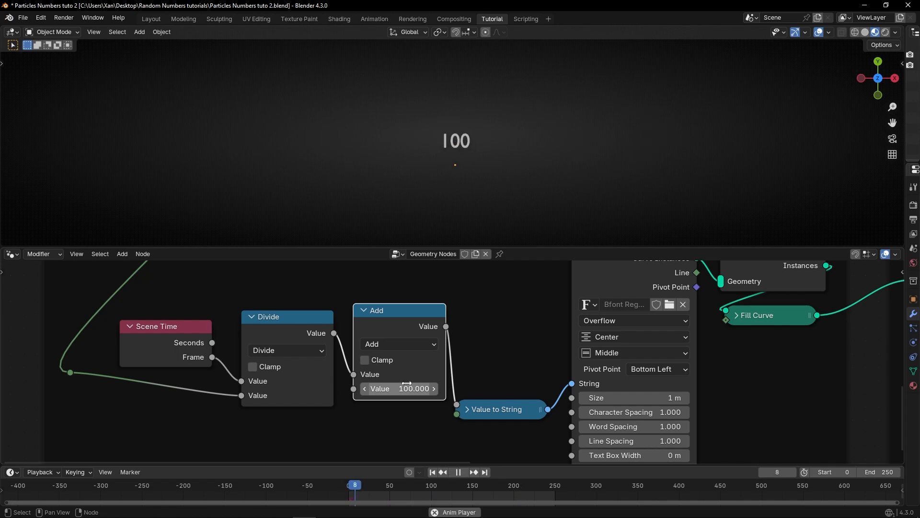
{"action": "key", "text": "space"}
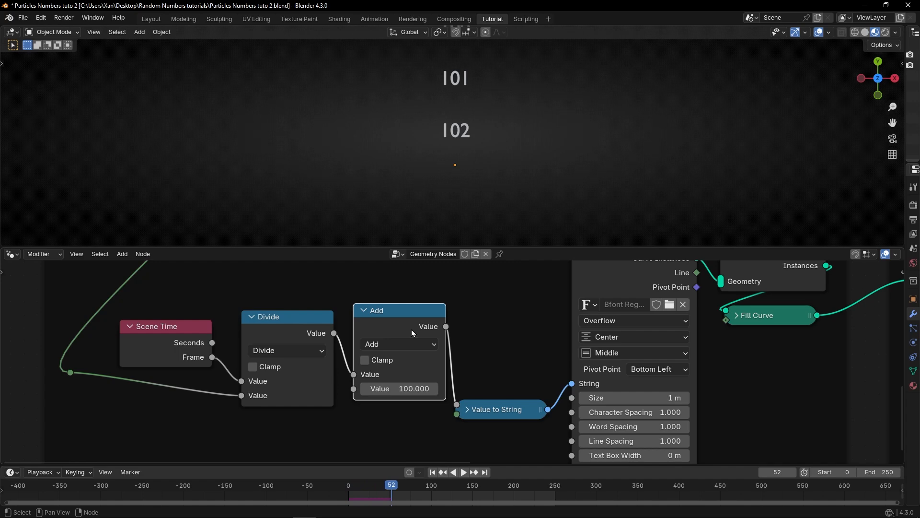
Step: Dissolve the Add node, reposition the Divide node and rewind to the first frame
{"action": "key", "text": "ctrl+x"}
{"action": "left_click_drag", "start_coordinate": [289, 328], "coordinate": [336, 329]}
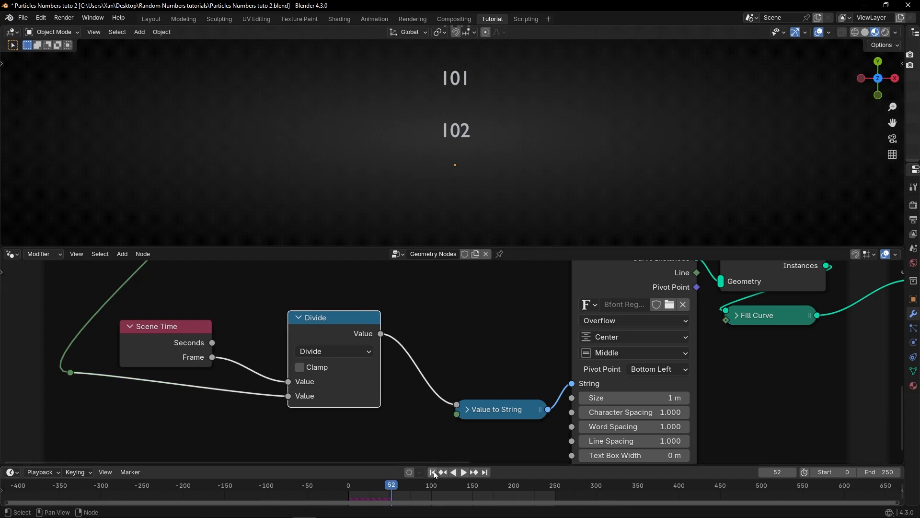
{"action": "key", "text": "shift+Left"}
Step: Inspect the Frequency Integer node's value and replay the simulation
{"action": "middle_click_drag", "start_coordinate": [279, 362], "coordinate": [319, 461]}
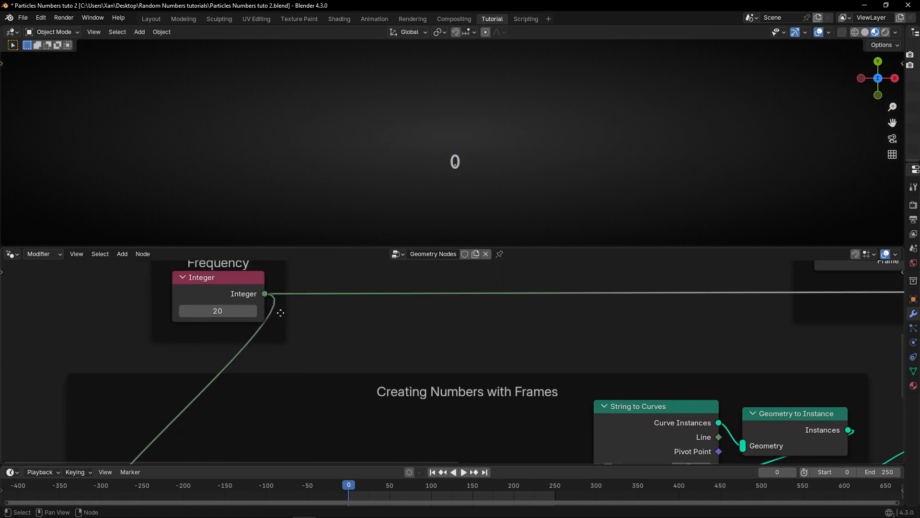
{"action": "left_click", "coordinate": [218, 311]}
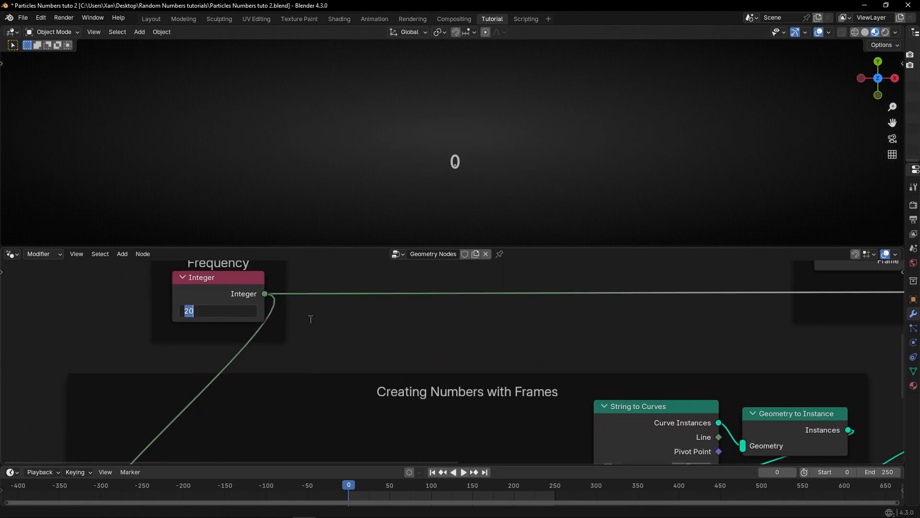
{"action": "left_click", "coordinate": [336, 381]}
{"action": "middle_click_drag", "start_coordinate": [359, 438], "coordinate": [416, 294]}
{"action": "key", "text": "space"}
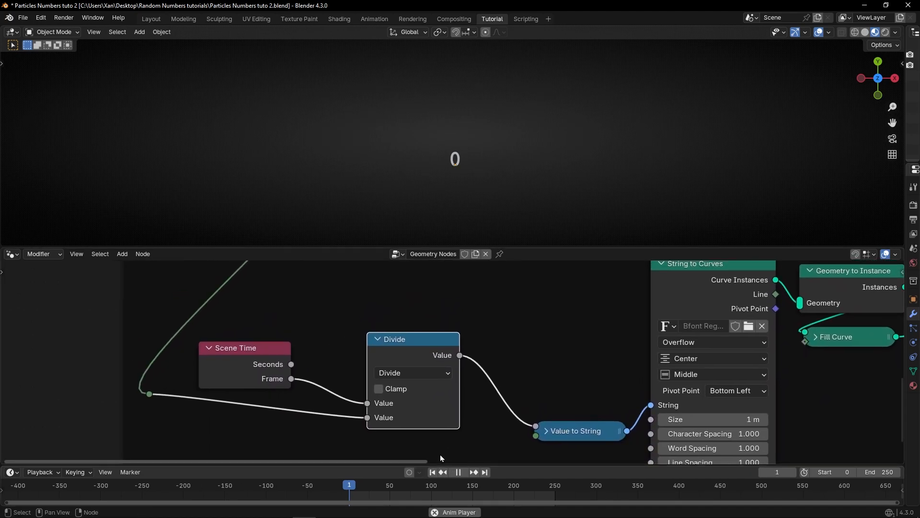
{"action": "key", "text": "space"}
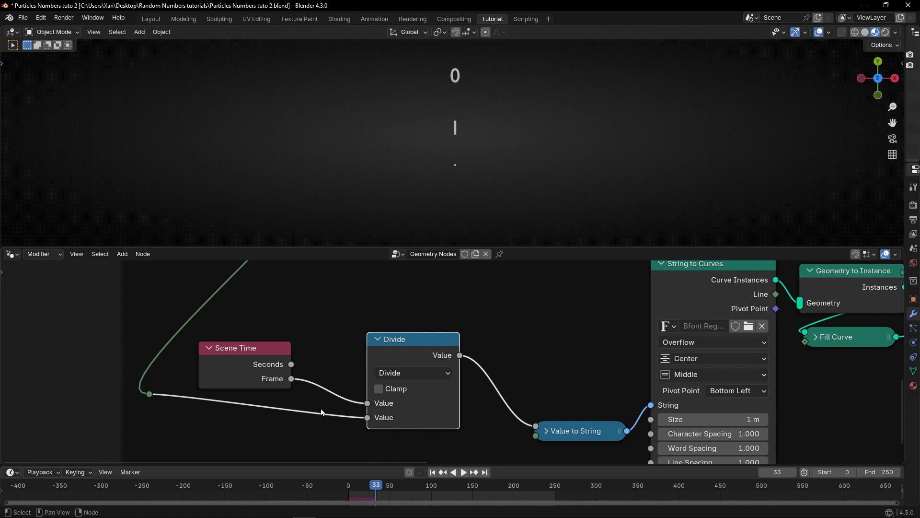
Step: Disconnect the Divide node's second input, switch it to Multiply with a value of 10, and replay
{"action": "right_click_drag", "start_coordinate": [314, 408], "coordinate": [294, 424], "text": "ctrl"}
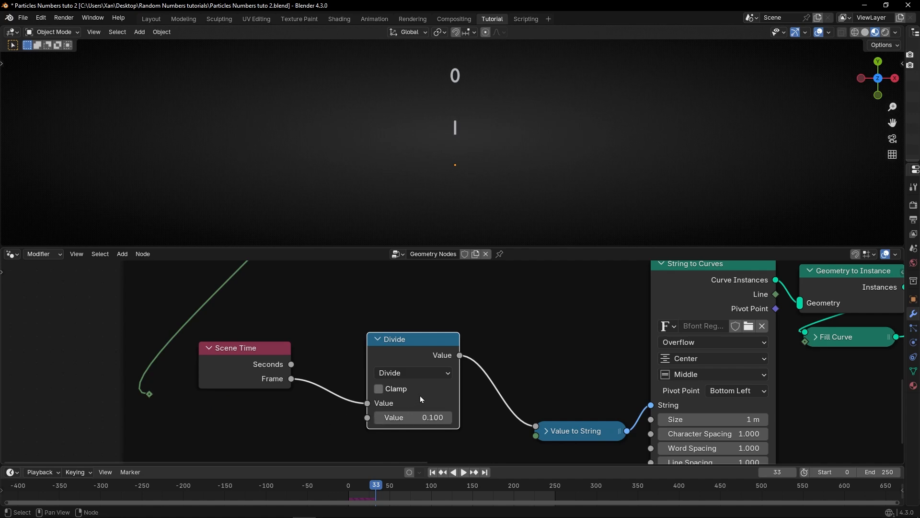
{"action": "left_click", "coordinate": [424, 375]}
{"action": "left_click", "coordinate": [394, 237]}
{"action": "left_click", "coordinate": [424, 411]}
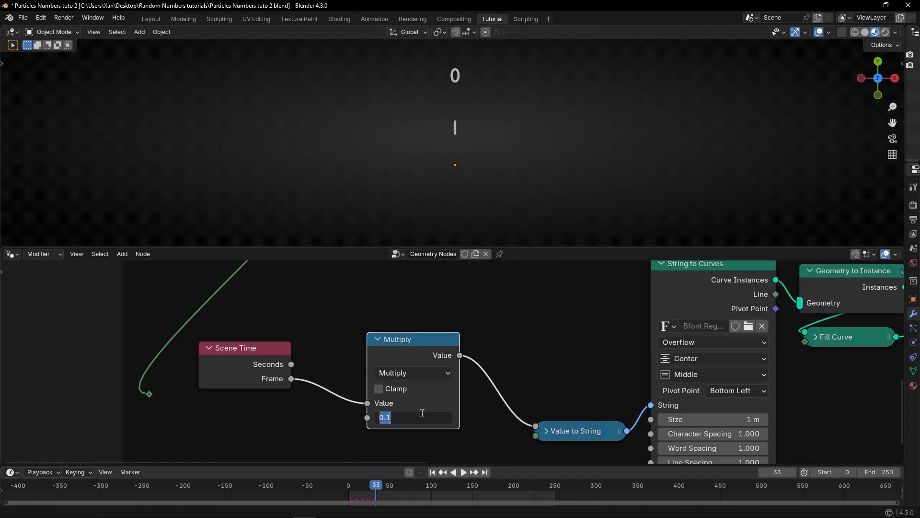
{"action": "type", "text": "10"}
{"action": "key", "text": "Return"}
{"action": "key", "text": "shift+Left"}
{"action": "key", "text": "space"}
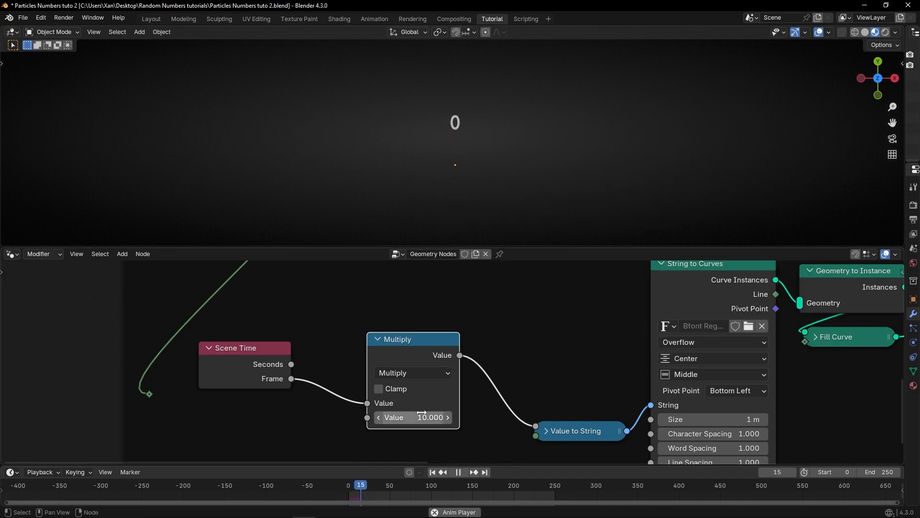
{"action": "key", "text": "space"}
Step: Set the Multiply node's value to 5 and replay the simulation from the start
{"action": "left_click", "coordinate": [422, 417]}
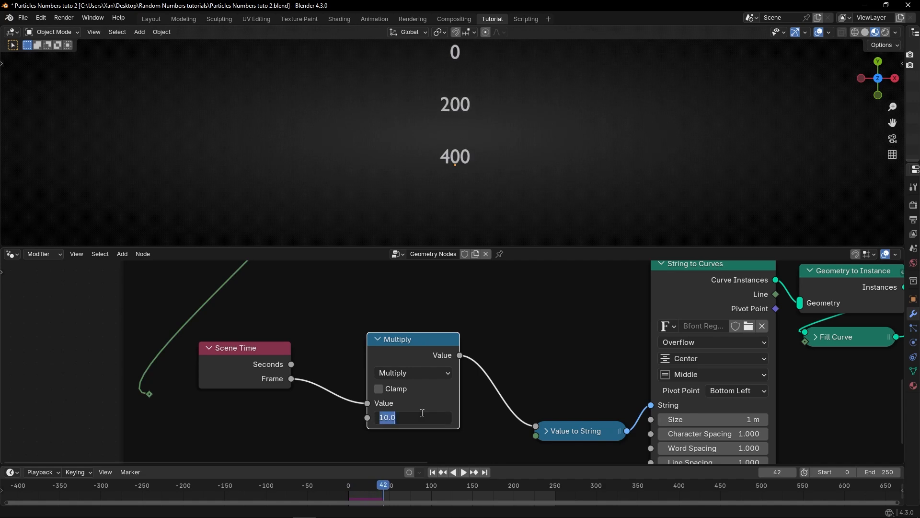
{"action": "type", "text": "5"}
{"action": "key", "text": "Return"}
{"action": "key", "text": "shift+Left"}
{"action": "key", "text": "space"}
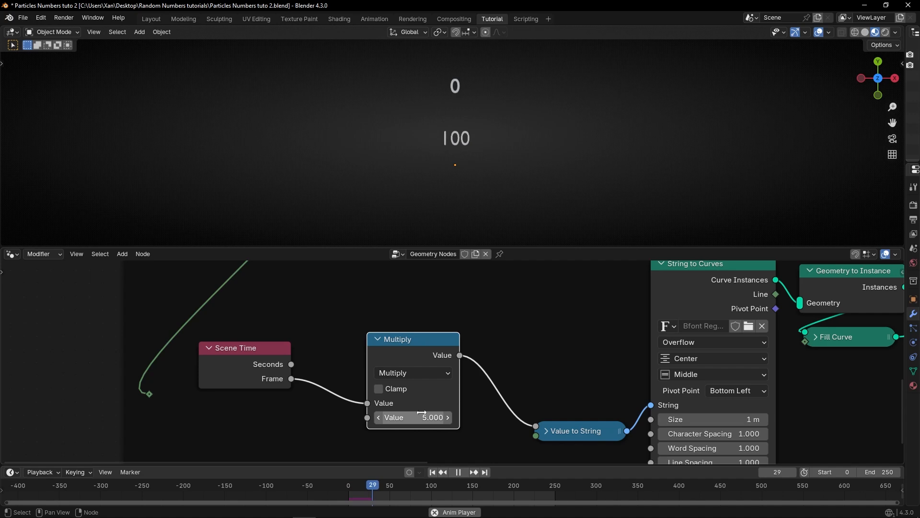
{"action": "key", "text": "space"}
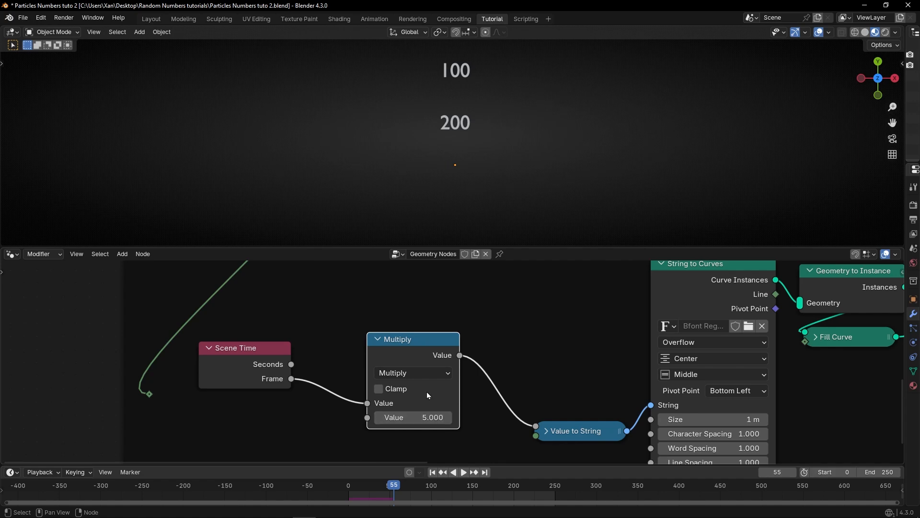
Step: Zoom the 3D viewport and replay the simulation from the start
{"action": "scroll", "coordinate": [436, 118], "scroll_direction": "up", "scroll_amount": 2}
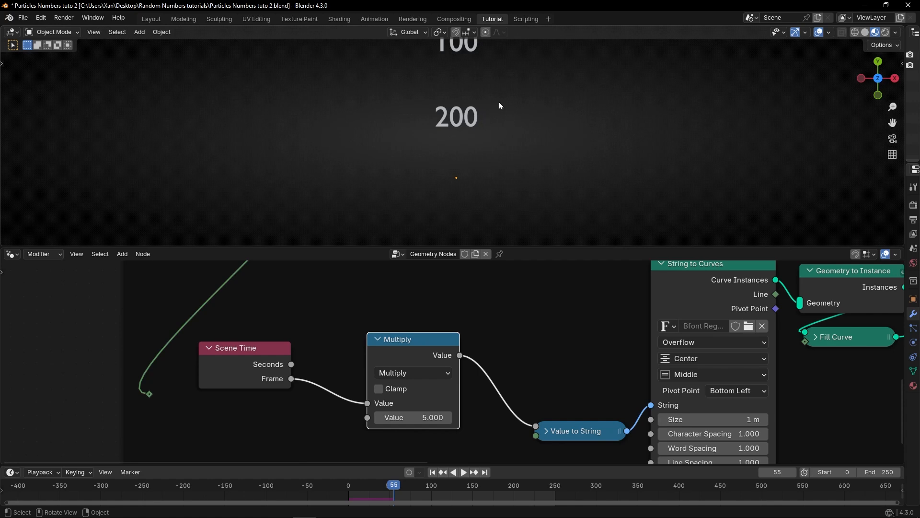
{"action": "left_click", "coordinate": [432, 472]}
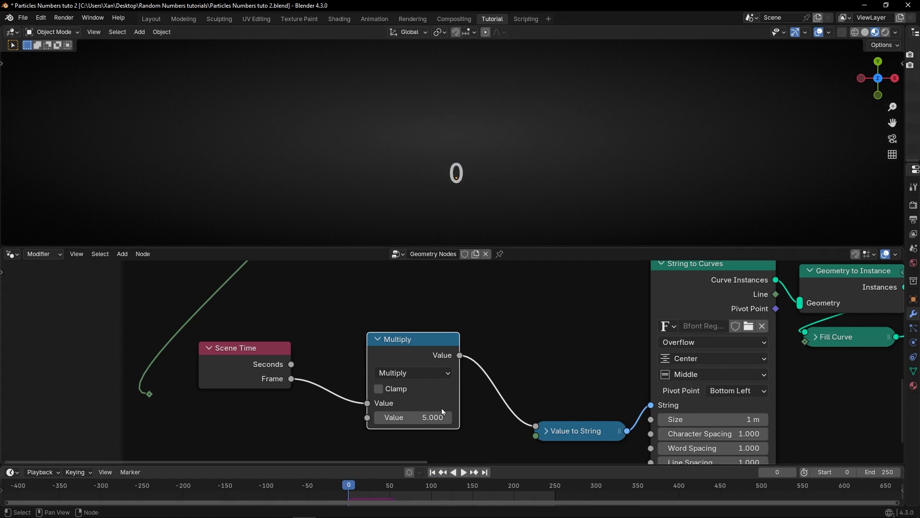
{"action": "key", "text": "space"}
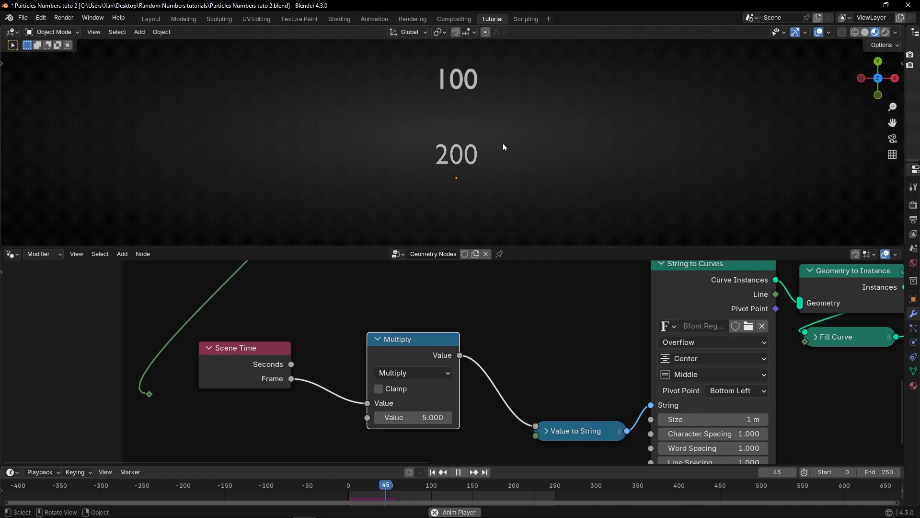
{"action": "key", "text": "space"}
Step: Maximize the node editor and add a Join Strings node below the Value to String node
{"action": "middle_click_drag", "start_coordinate": [536, 325], "coordinate": [494, 288]}
{"action": "left_click_drag", "start_coordinate": [542, 366], "coordinate": [496, 323]}
{"action": "scroll", "coordinate": [537, 329], "scroll_direction": "down", "scroll_amount": 2}
{"action": "key", "text": "ctrl+space"}
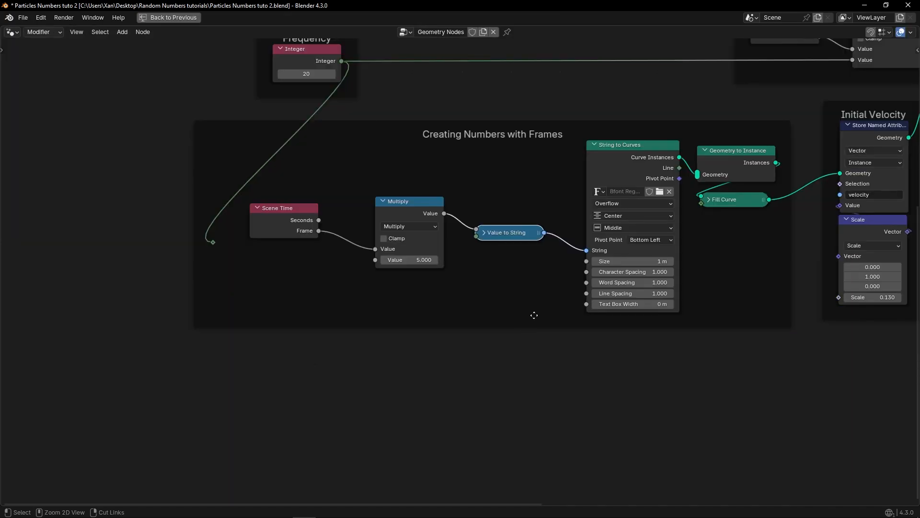
{"action": "scroll", "coordinate": [479, 302], "scroll_direction": "up", "scroll_amount": 3}
{"action": "key", "text": "shift+a"}
{"action": "mouse_move", "coordinate": [418, 296]}
{"action": "type", "text": "join"}
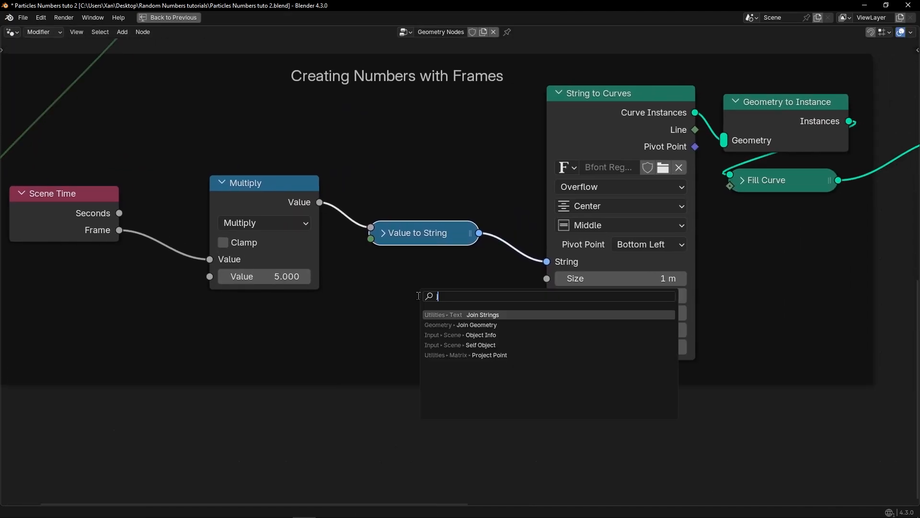
{"action": "key", "text": "Down"}
{"action": "key", "text": "Return"}
{"action": "left_click", "coordinate": [418, 296]}
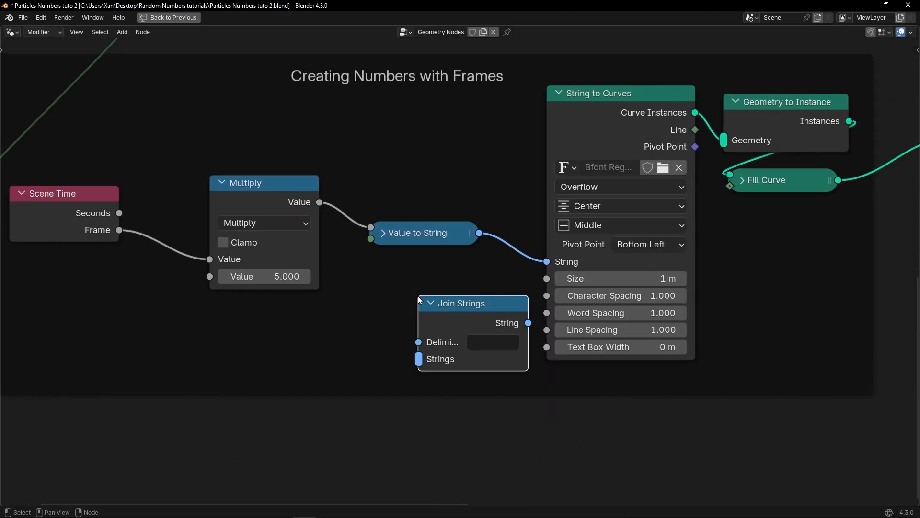
Step: Reposition the Join Strings node beside the String to Curves node's inputs
{"action": "left_click", "coordinate": [269, 185]}
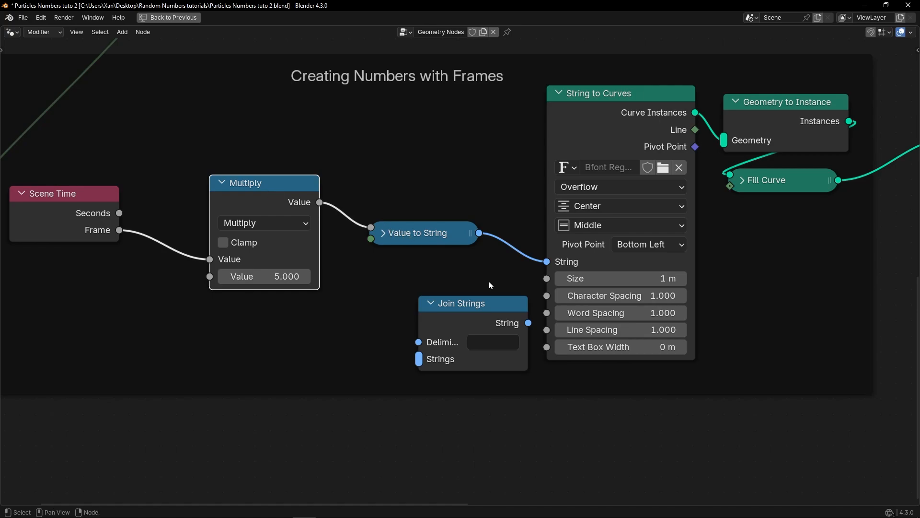
{"action": "scroll", "coordinate": [493, 283], "scroll_direction": "down", "scroll_amount": 3}
{"action": "middle_click_drag", "start_coordinate": [546, 269], "coordinate": [160, 436]}
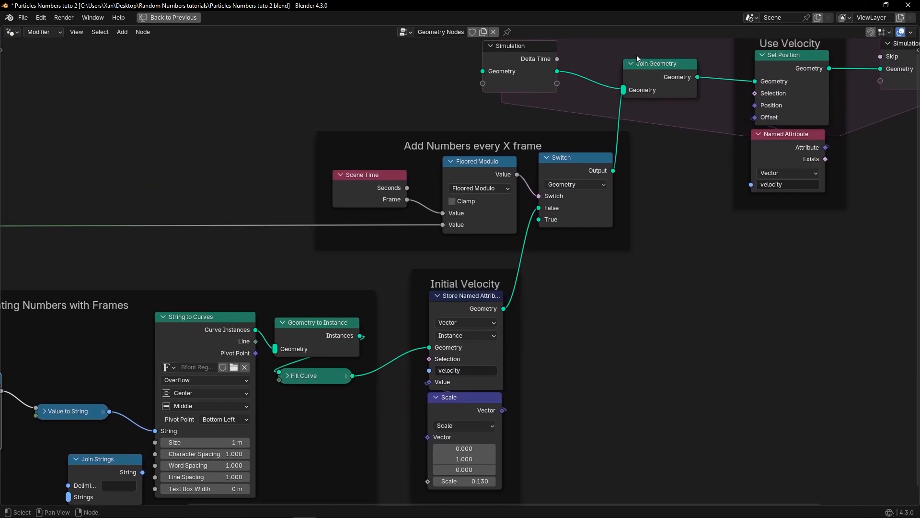
{"action": "middle_click_drag", "start_coordinate": [278, 337], "coordinate": [599, 220]}
{"action": "scroll", "coordinate": [464, 273], "scroll_direction": "up", "scroll_amount": 5}
{"action": "middle_click_drag", "start_coordinate": [418, 341], "coordinate": [538, 331]}
{"action": "left_click_drag", "start_coordinate": [303, 260], "coordinate": [255, 261]}
{"action": "left_click_drag", "start_coordinate": [474, 296], "coordinate": [417, 276]}
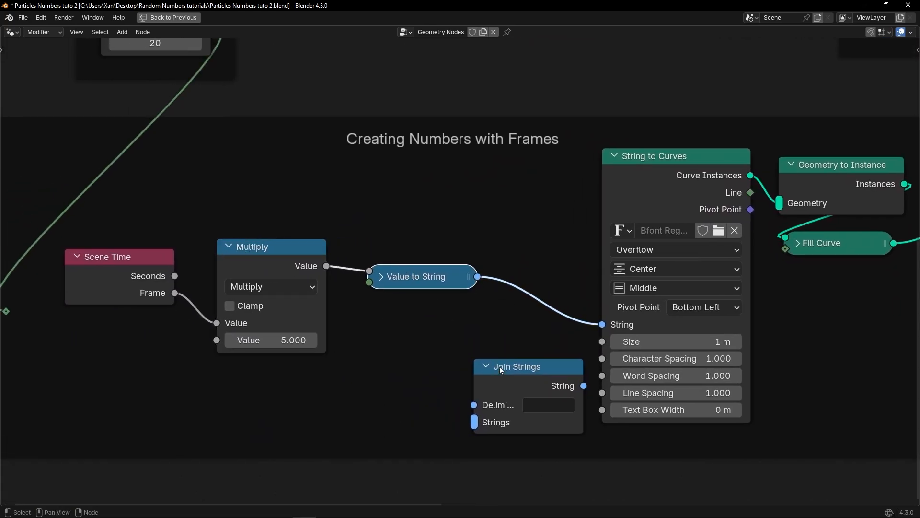
Step: Insert the Join Strings node into the link between Value to String and String to Curves, feeding the number into its Strings input
{"action": "left_click_drag", "start_coordinate": [511, 363], "coordinate": [516, 286]}
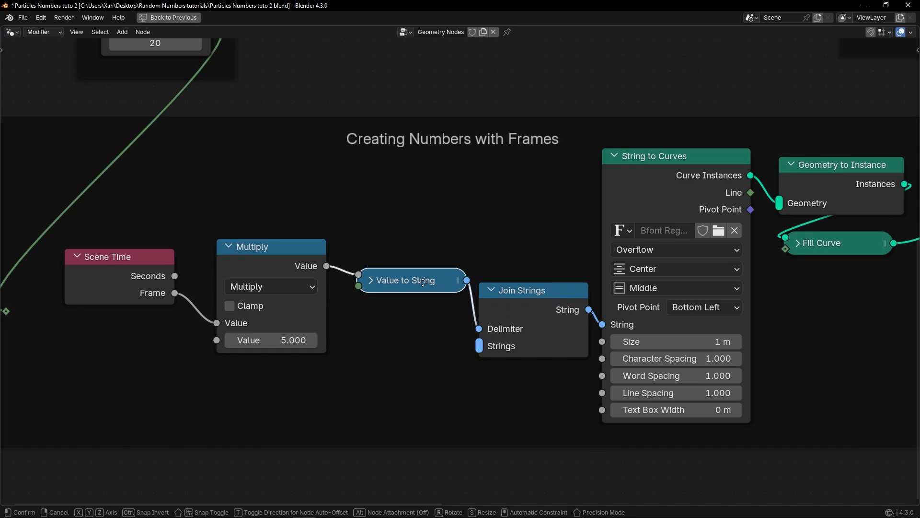
{"action": "scroll", "coordinate": [512, 326], "scroll_direction": "up", "scroll_amount": 3}
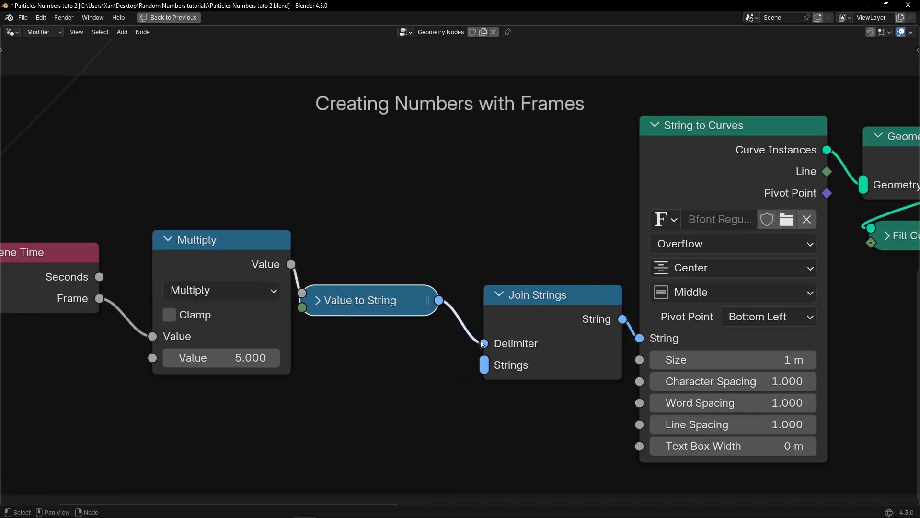
{"action": "left_click_drag", "start_coordinate": [483, 343], "coordinate": [472, 370]}
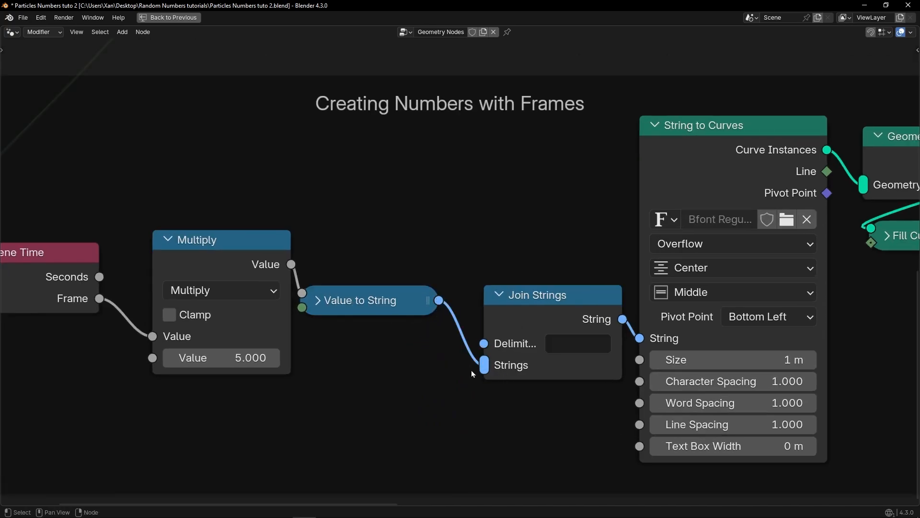
{"action": "scroll", "coordinate": [472, 369], "scroll_direction": "up", "scroll_amount": 3}
{"action": "middle_click_drag", "start_coordinate": [473, 369], "coordinate": [485, 317]}
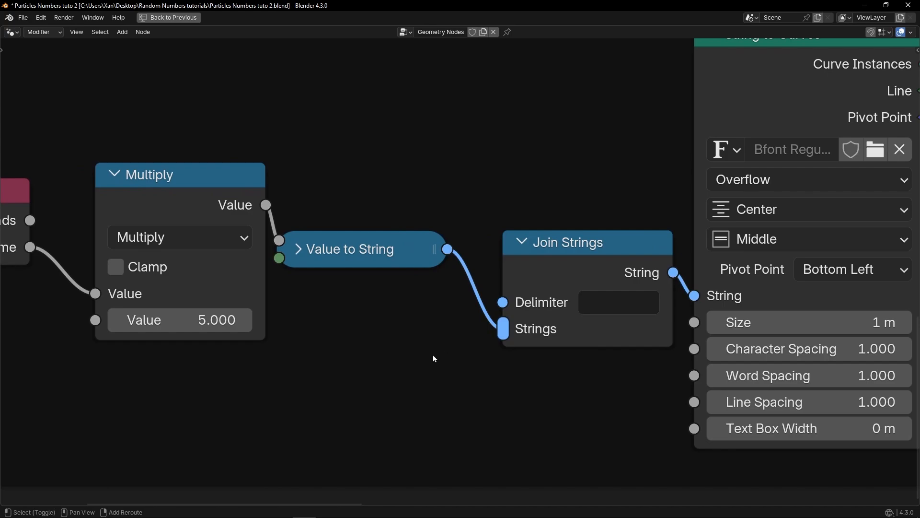
Step: Add a String node containing + and connect its output to the Join Strings node's Strings input
{"action": "key", "text": "shift+a"}
{"action": "type", "text": "string"}
{"action": "key", "text": "Return"}
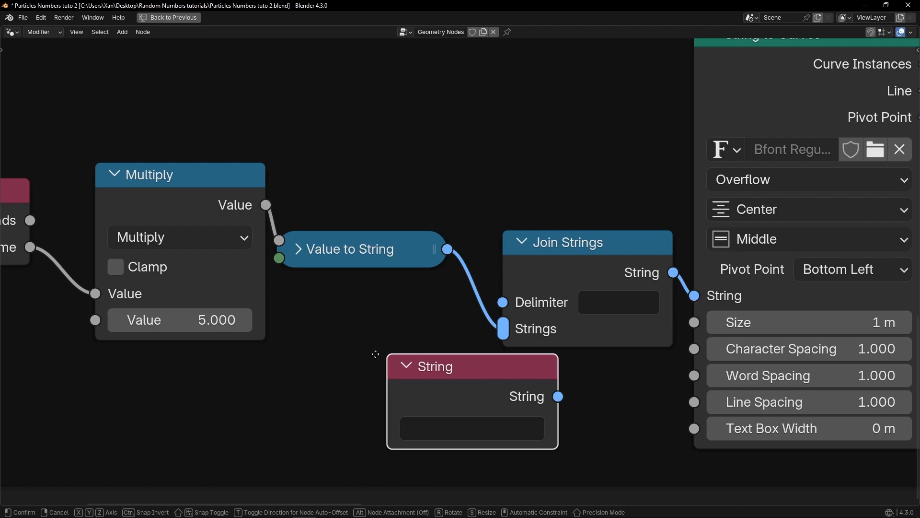
{"action": "left_click", "coordinate": [301, 337]}
{"action": "left_click", "coordinate": [398, 410]}
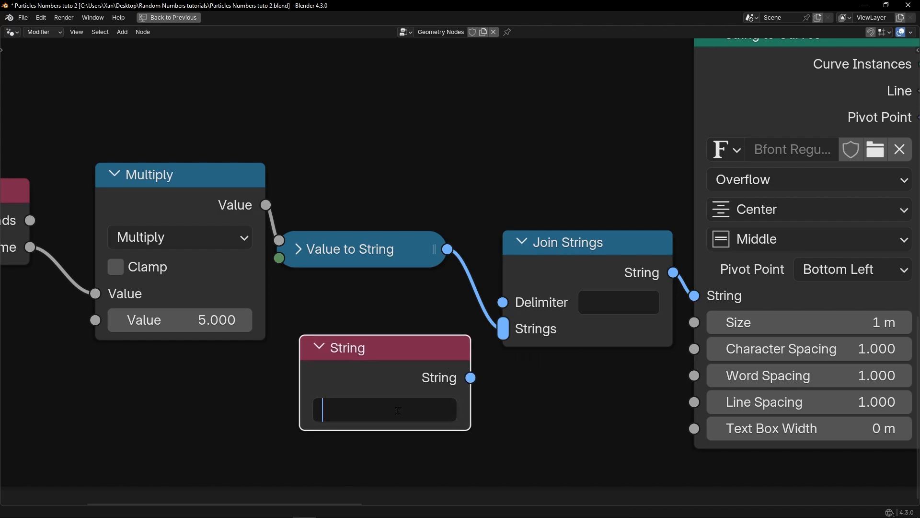
{"action": "type", "text": "+"}
{"action": "key", "text": "Return"}
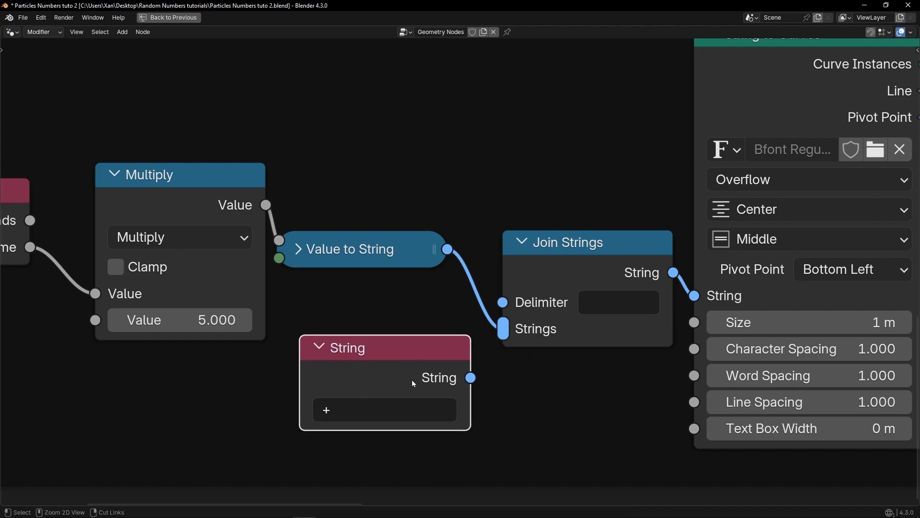
{"action": "left_click_drag", "start_coordinate": [471, 378], "coordinate": [500, 338]}
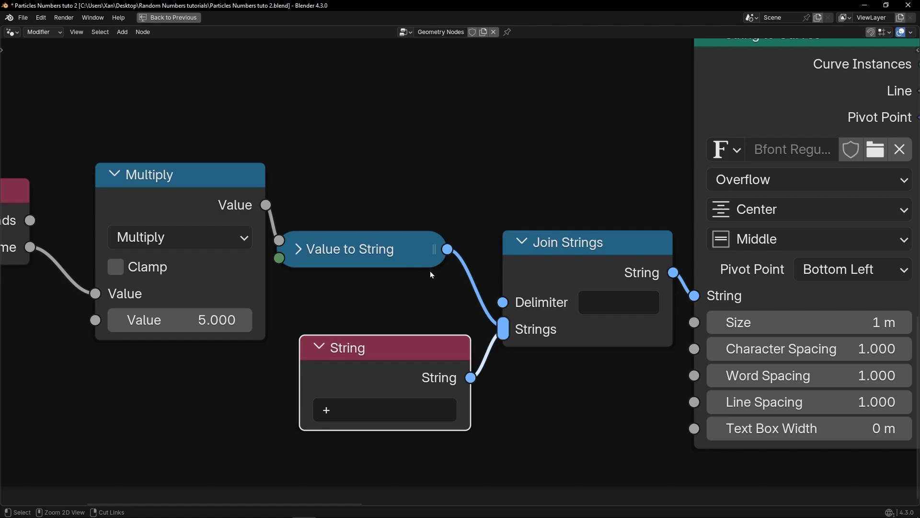
Step: Restore the editor layout and play the simulation from the start to check the joined text
{"action": "key", "text": "ctrl+space"}
{"action": "left_click", "coordinate": [433, 473]}
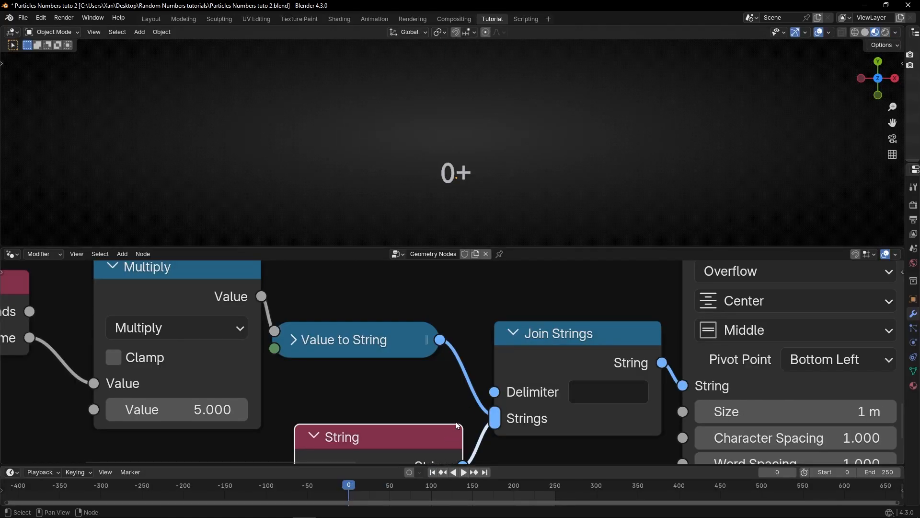
{"action": "key", "text": "space"}
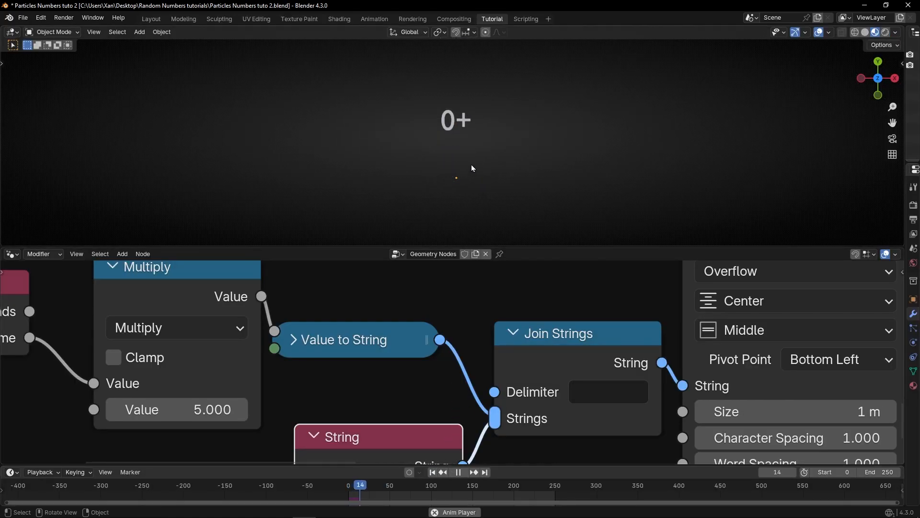
{"action": "key", "text": "space"}
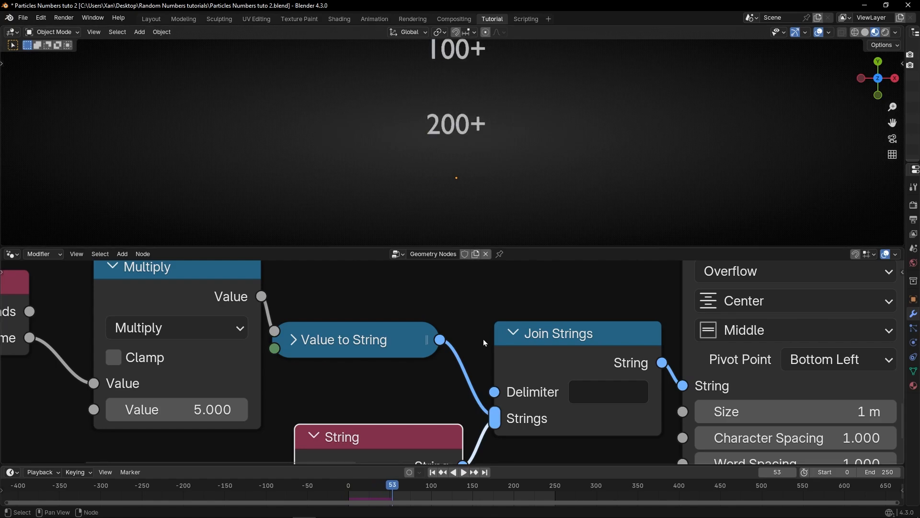
Step: Change the String node's text to $ and replay the simulation from the start
{"action": "middle_click_drag", "start_coordinate": [441, 399], "coordinate": [465, 303]}
{"action": "left_click", "coordinate": [376, 404]}
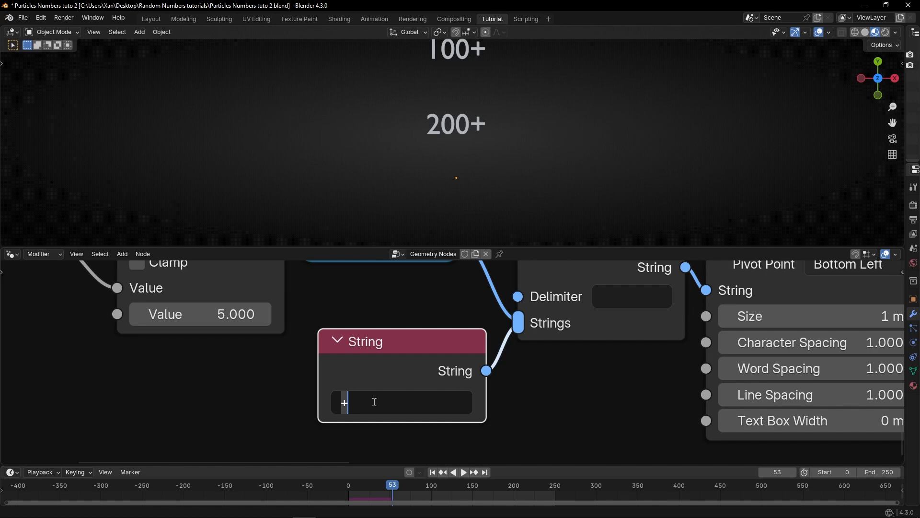
{"action": "type", "text": "$"}
{"action": "key", "text": "Return"}
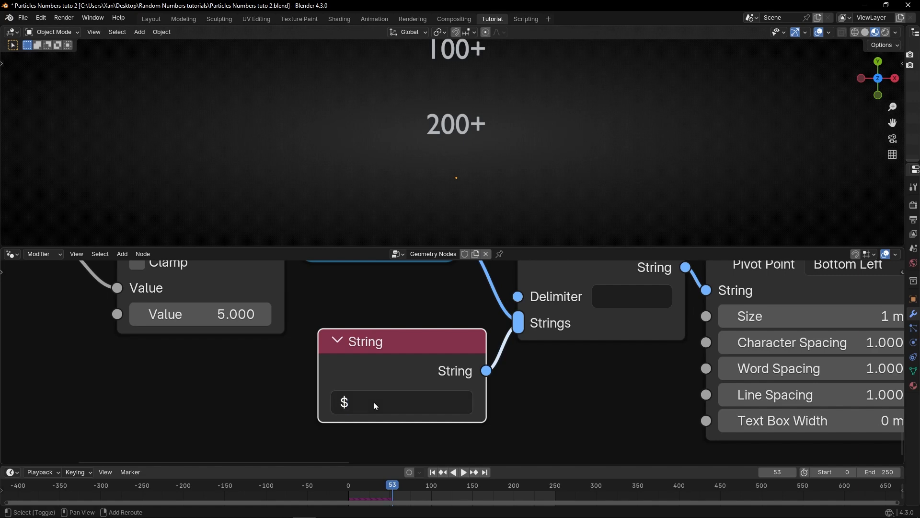
{"action": "key", "text": "shift+Left"}
{"action": "key", "text": "space"}
{"action": "key", "text": "space"}
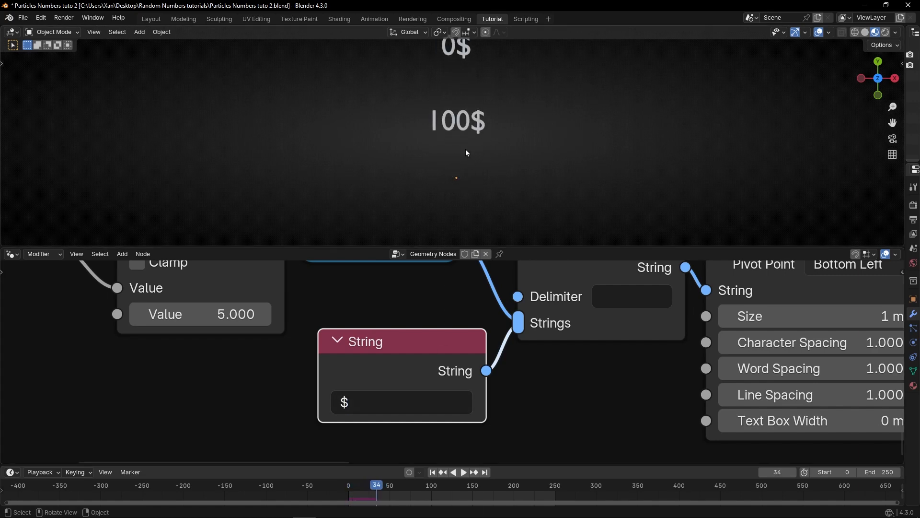
Step: Set the Join Strings delimiter to a space and replay the simulation from the start
{"action": "scroll", "coordinate": [477, 137], "scroll_direction": "up", "scroll_amount": 2}
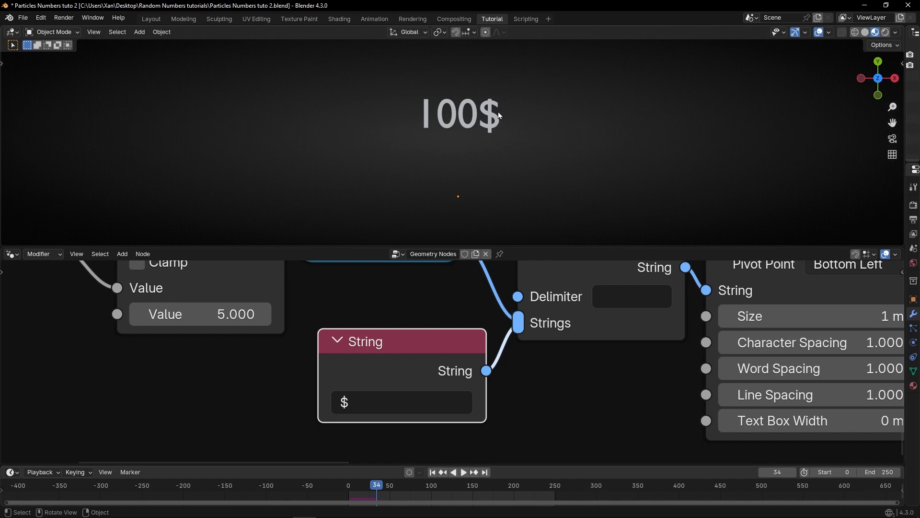
{"action": "middle_click_drag", "start_coordinate": [534, 302], "coordinate": [421, 336]}
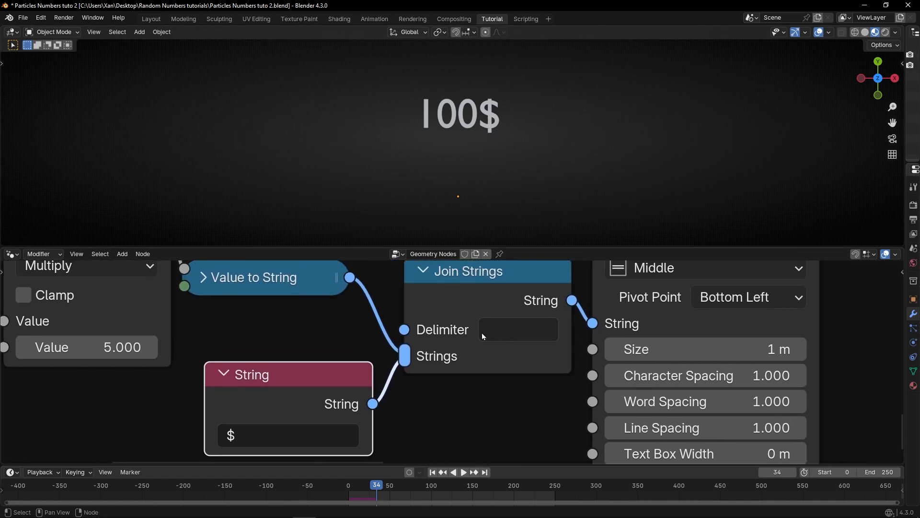
{"action": "left_click", "coordinate": [500, 330]}
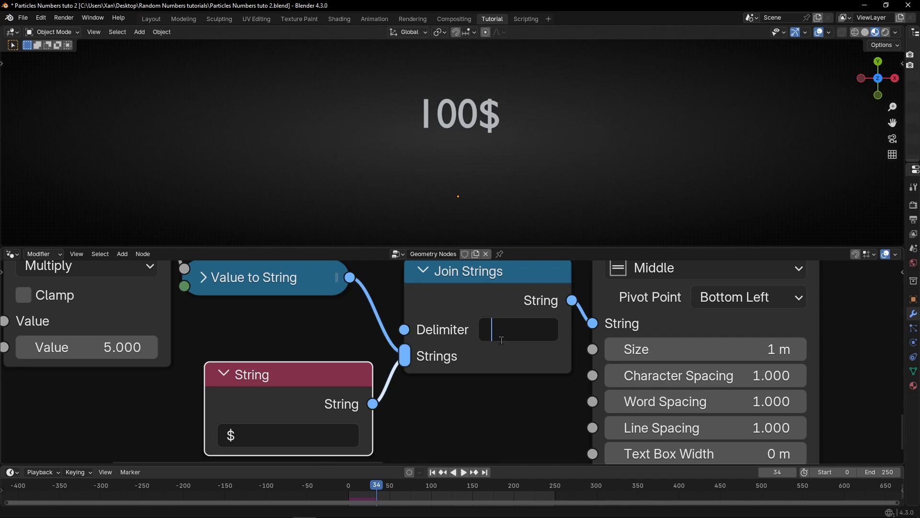
{"action": "left_click", "coordinate": [433, 473]}
{"action": "left_click", "coordinate": [432, 474]}
{"action": "key", "text": "space"}
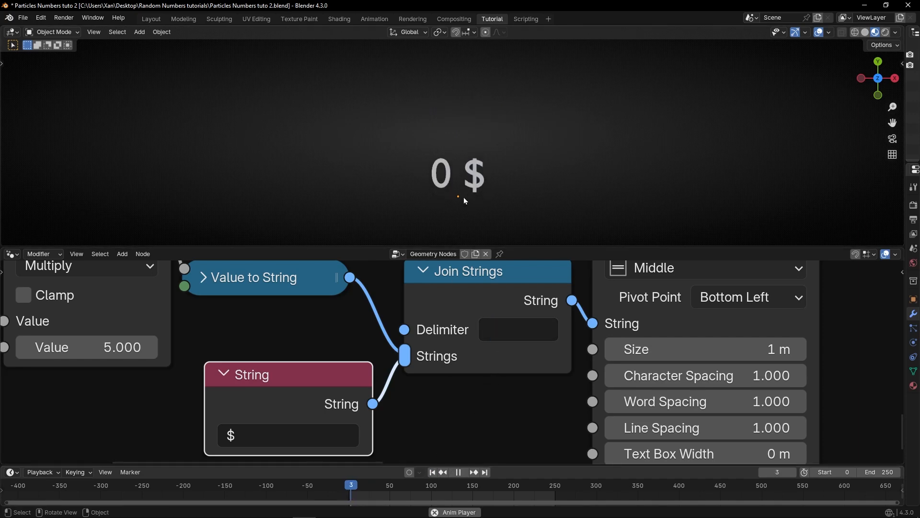
{"action": "key", "text": "space"}
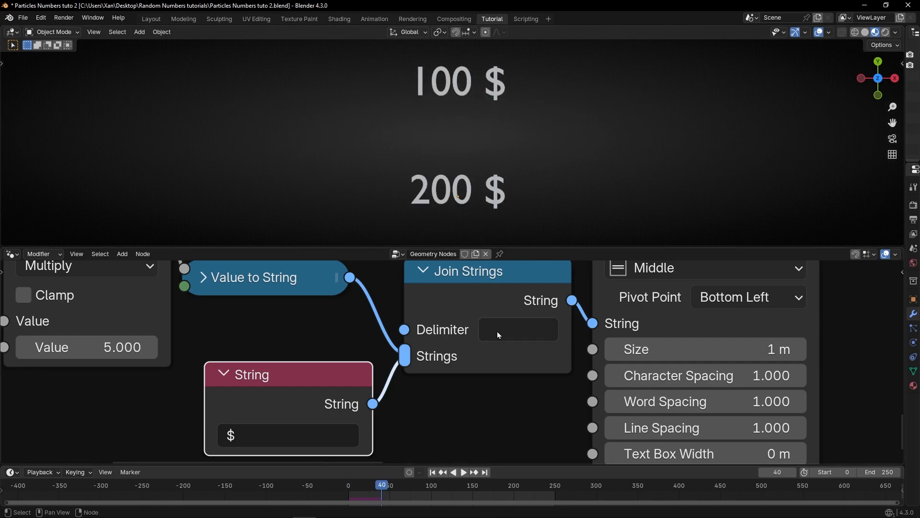
Step: Try dad as the Join Strings delimiter, then clear the delimiter field
{"action": "left_click", "coordinate": [496, 329]}
{"action": "type", "text": "dad"}
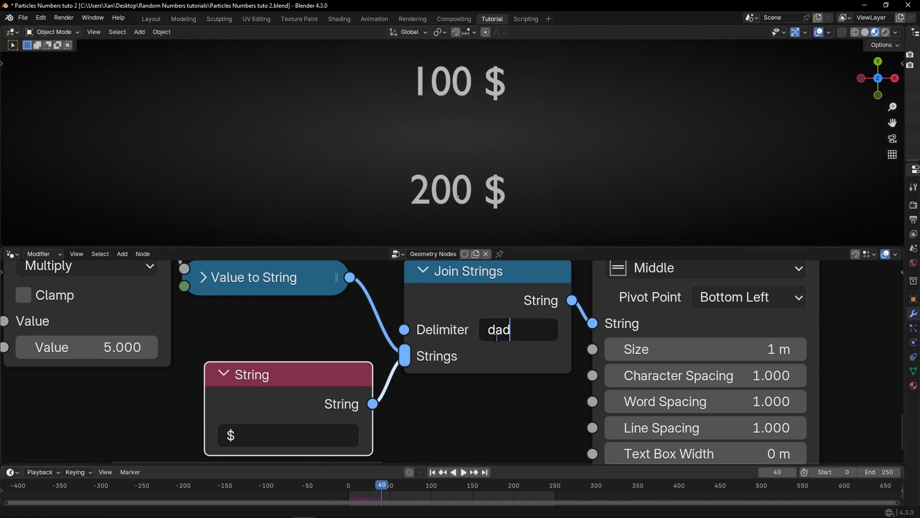
{"action": "key", "text": "Return"}
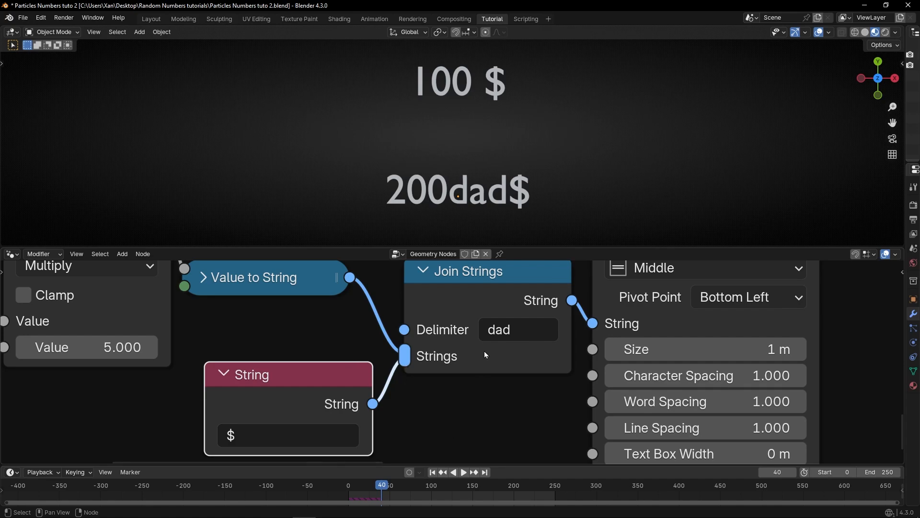
{"action": "left_click", "coordinate": [514, 329]}
{"action": "key", "text": "BackSpace"}
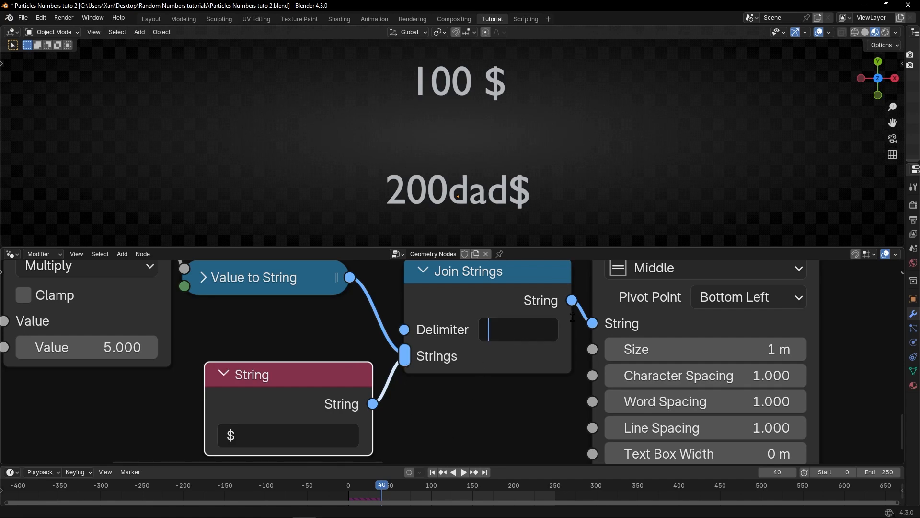
{"action": "key", "text": "Return"}
Step: Replay the simulation from the start to check the delimiter result
{"action": "key", "text": "shift+Left"}
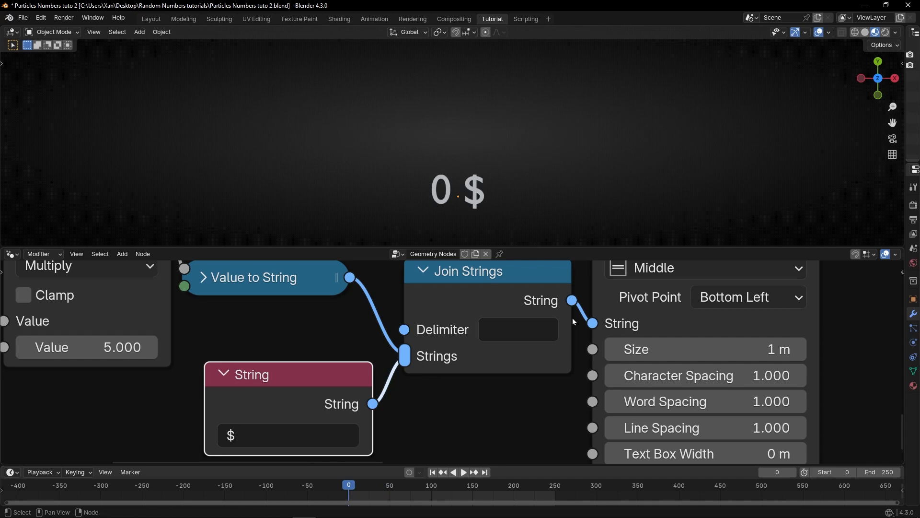
{"action": "key", "text": "space"}
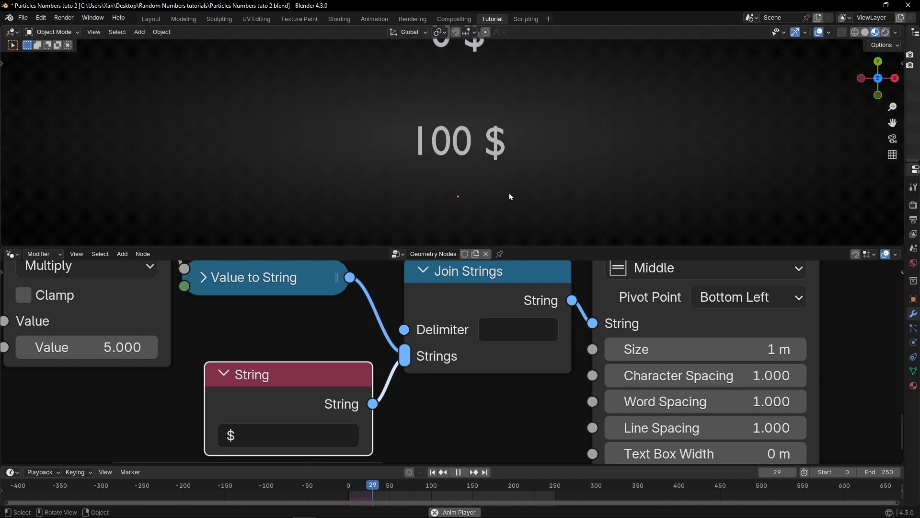
{"action": "key", "text": "space"}
Step: Reorder the Join Strings inputs so the $ string comes before the number, then replay the simulation
{"action": "scroll", "coordinate": [428, 320], "scroll_direction": "down", "scroll_amount": 3}
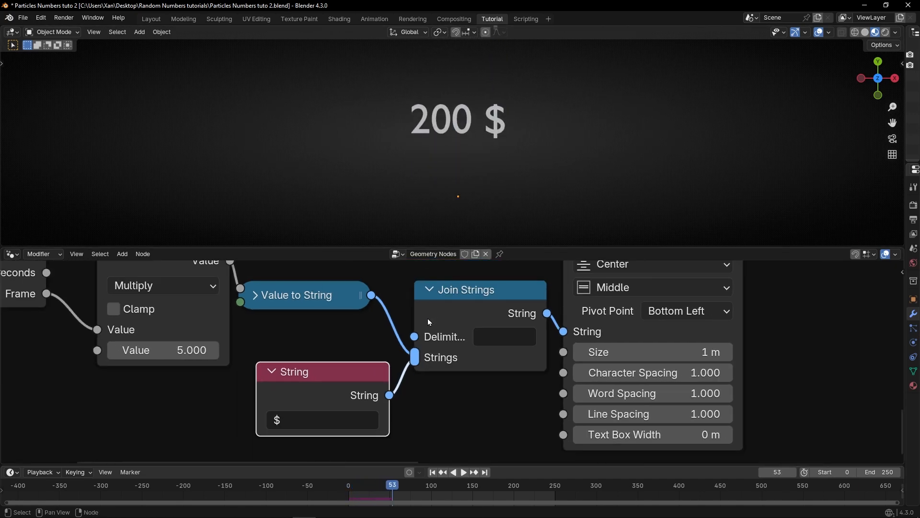
{"action": "middle_click_drag", "start_coordinate": [428, 320], "coordinate": [459, 326]}
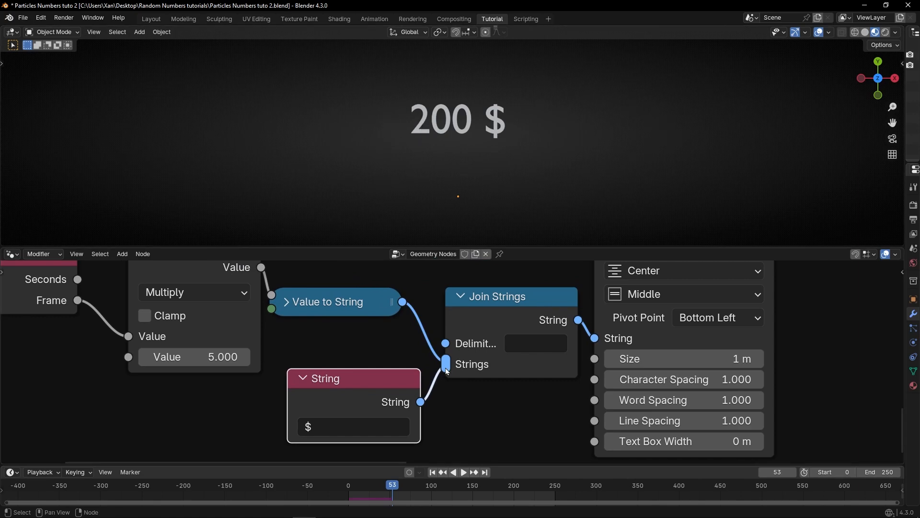
{"action": "left_click_drag", "start_coordinate": [444, 367], "coordinate": [409, 317]}
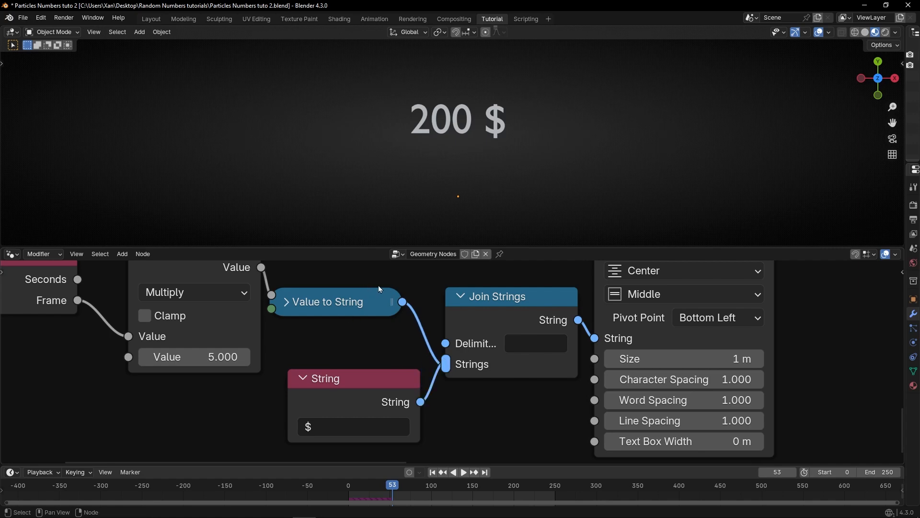
{"action": "left_click", "coordinate": [431, 472]}
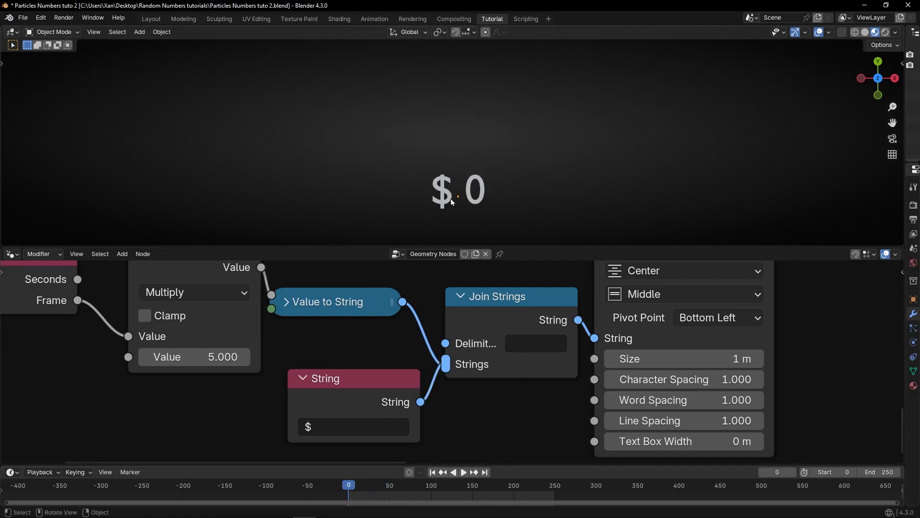
{"action": "key", "text": "space"}
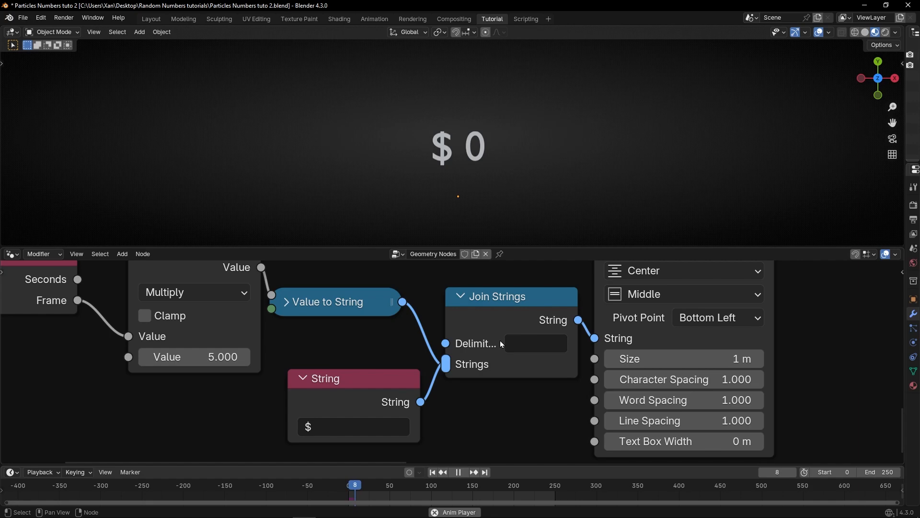
{"action": "key", "text": "space"}
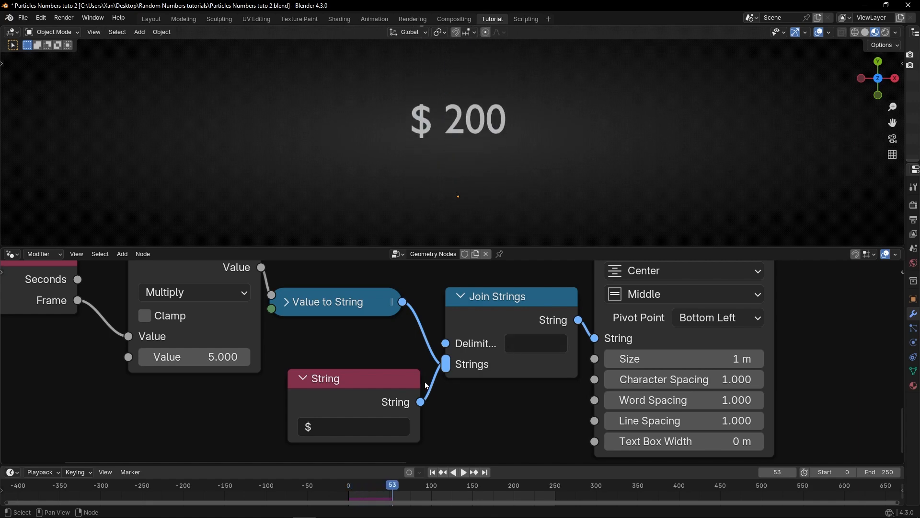
Step: Change the String node's text to + and replay the simulation from the start
{"action": "left_click", "coordinate": [347, 428]}
{"action": "type", "text": "+"}
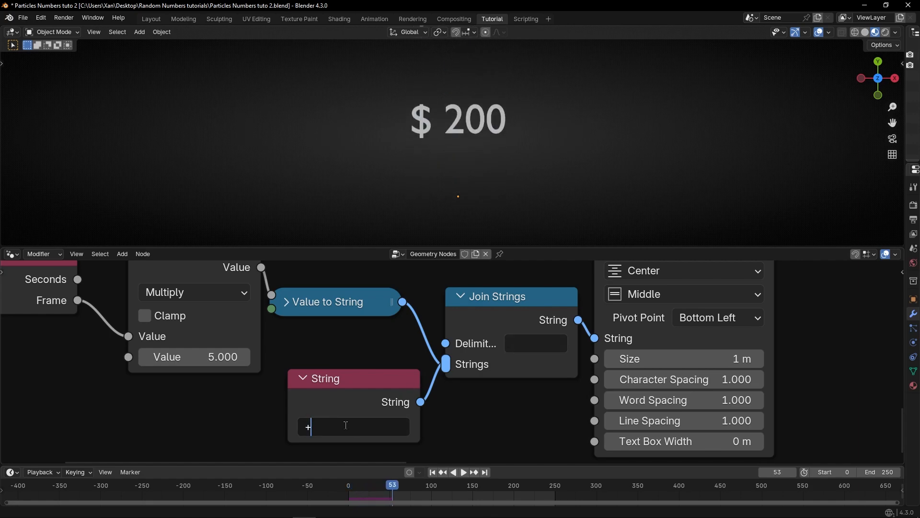
{"action": "key", "text": "Return"}
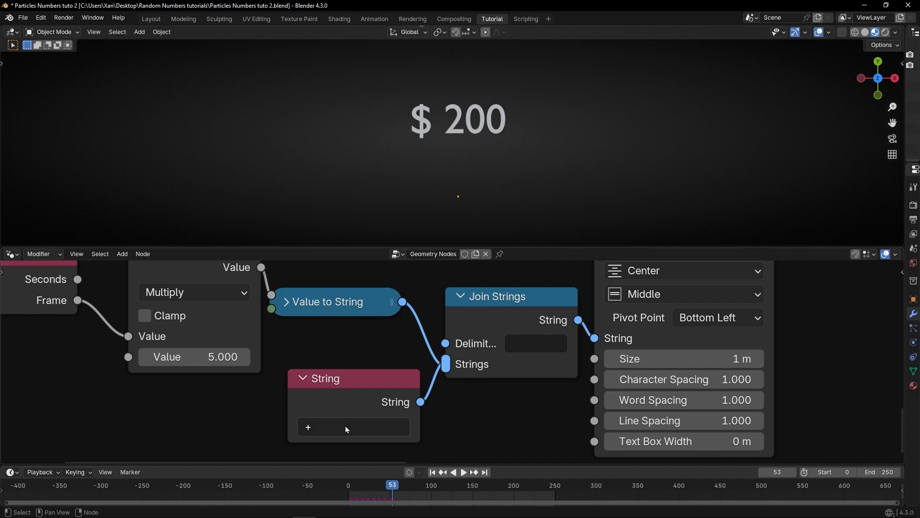
{"action": "key", "text": "space"}
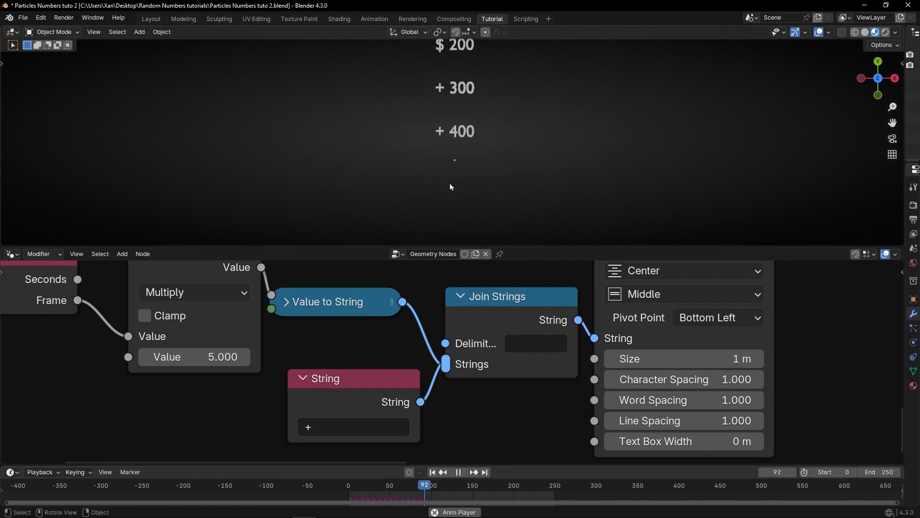
{"action": "left_click", "coordinate": [432, 472]}
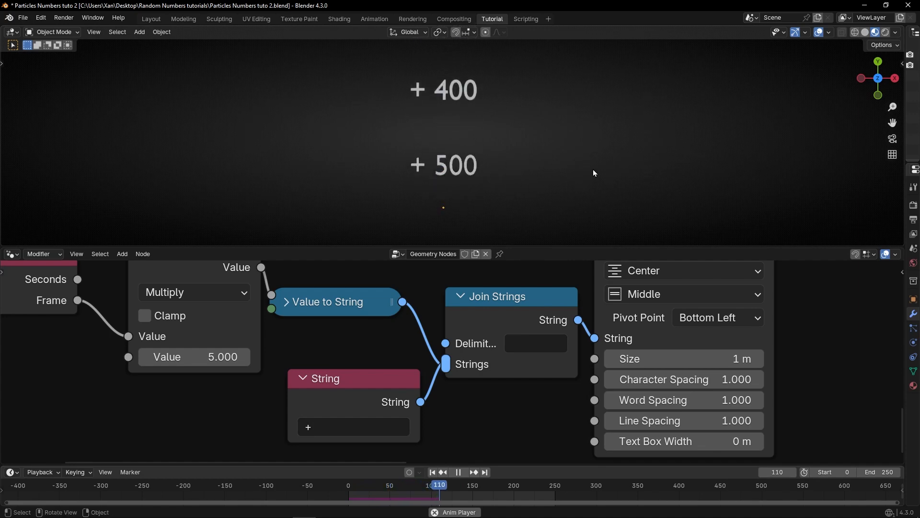
{"action": "scroll", "coordinate": [568, 171], "scroll_direction": "down", "scroll_amount": 5}
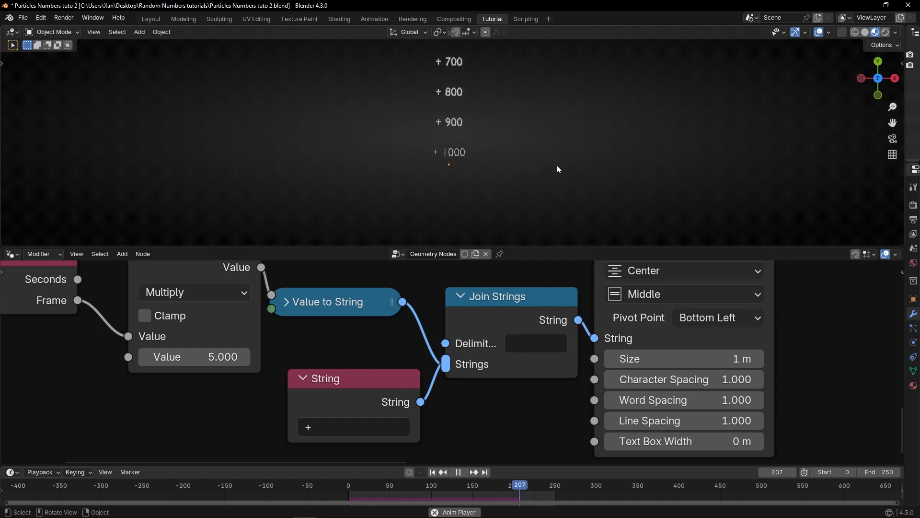
Step: Delete the String node that supplied the prefix character
{"action": "key", "text": "ctrl+space"}
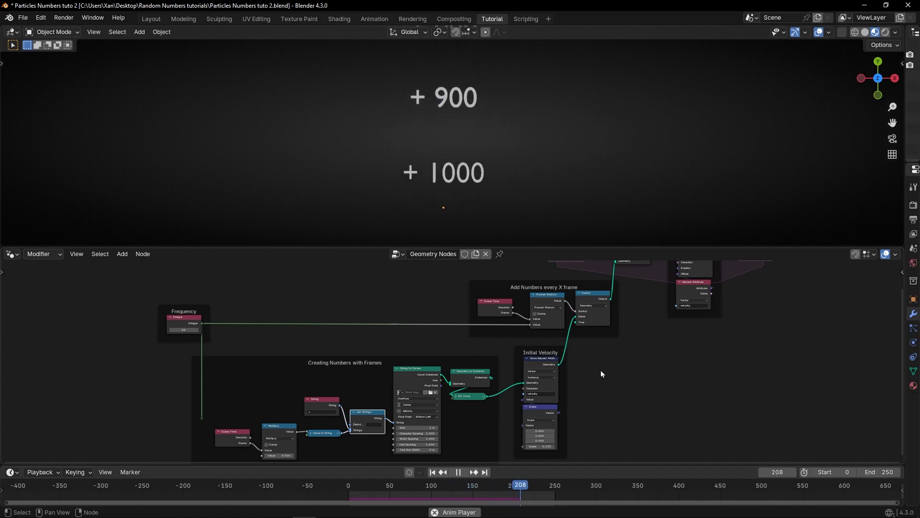
{"action": "key", "text": "space"}
{"action": "scroll", "coordinate": [602, 374], "scroll_direction": "up", "scroll_amount": 5}
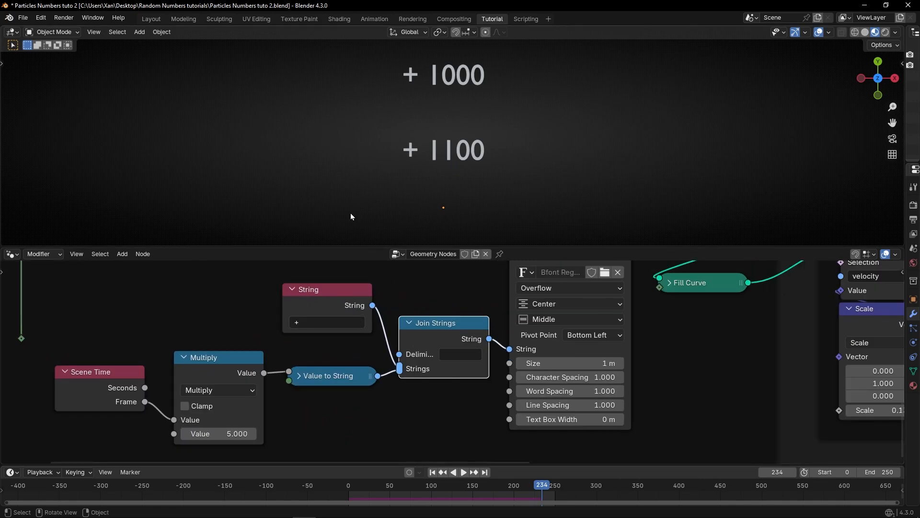
{"action": "left_click", "coordinate": [304, 296]}
{"action": "key", "text": "Delete"}
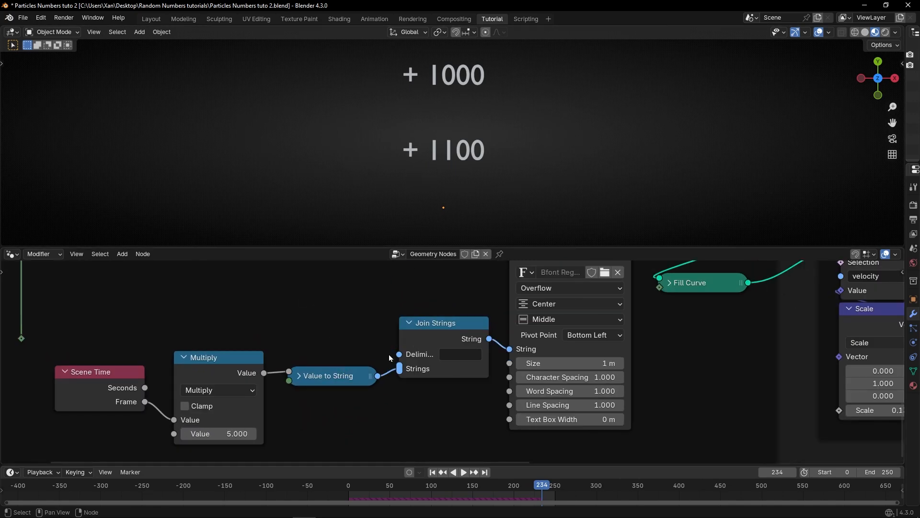
Step: Remove the Join Strings node so Value to String feeds the String to Curves node directly
{"action": "left_click", "coordinate": [421, 335]}
{"action": "key", "text": "ctrl+x"}
{"action": "left_click_drag", "start_coordinate": [318, 376], "coordinate": [415, 342]}
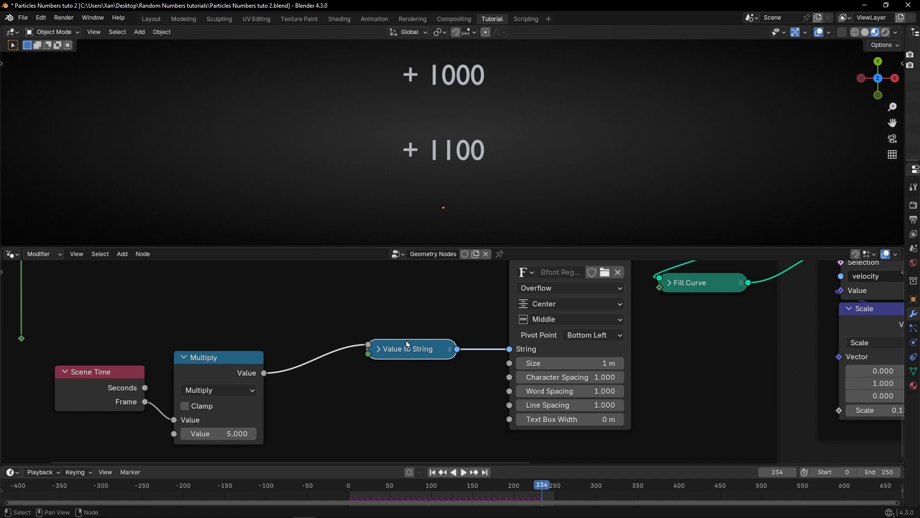
Step: Replay the simulation from the start to check the numbers without a prefix
{"action": "scroll", "coordinate": [406, 340], "scroll_direction": "down", "scroll_amount": 4}
{"action": "middle_click_drag", "start_coordinate": [261, 338], "coordinate": [347, 358]}
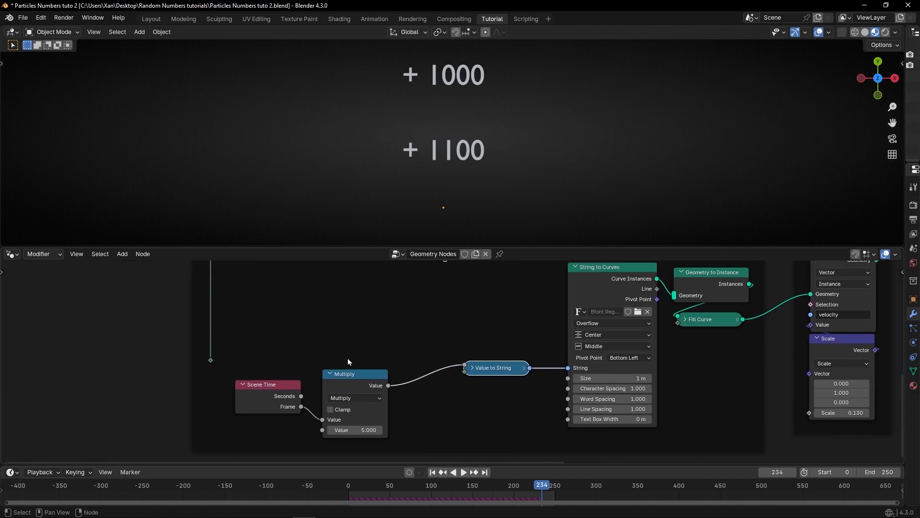
{"action": "left_click", "coordinate": [432, 472]}
{"action": "key", "text": "space"}
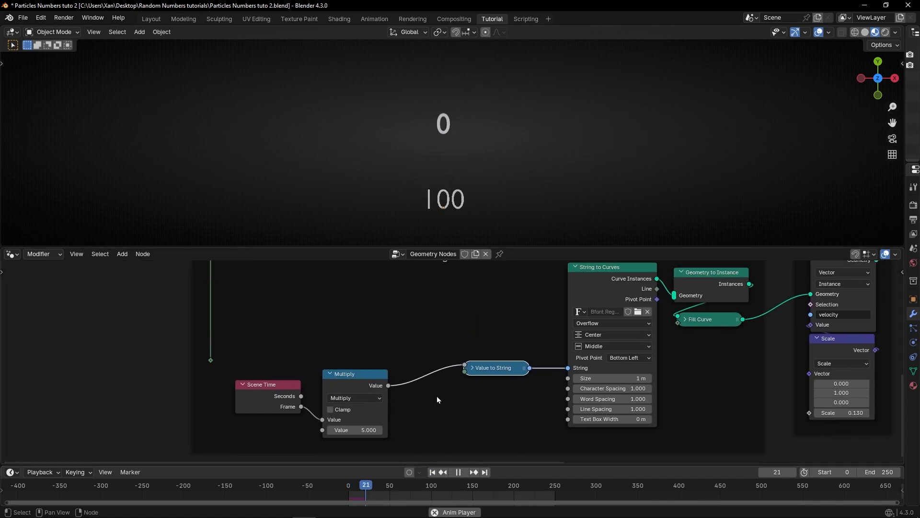
{"action": "key", "text": "space"}
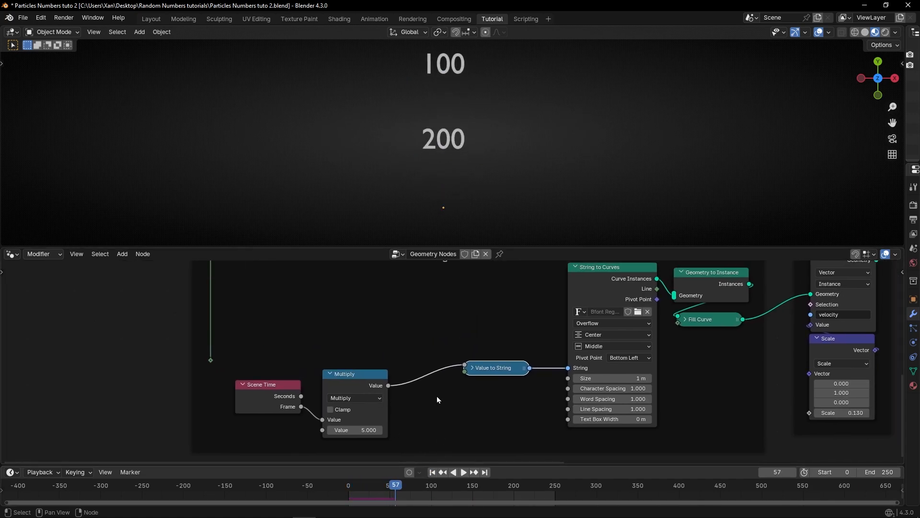
Step: Replace the Multiply node with a Map Range node between Scene Time's Frame and Value to String
{"action": "scroll", "coordinate": [307, 388], "scroll_direction": "up", "scroll_amount": 2}
{"action": "left_click_drag", "start_coordinate": [358, 363], "coordinate": [392, 334]}
{"action": "key", "text": "ctrl+x"}
{"action": "key", "text": "shift+a"}
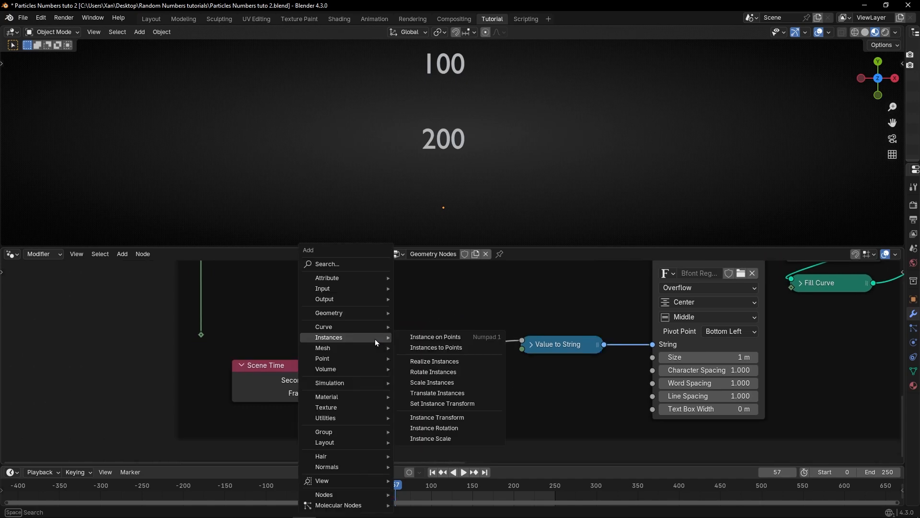
{"action": "type", "text": "m"}
{"action": "key", "text": "Return"}
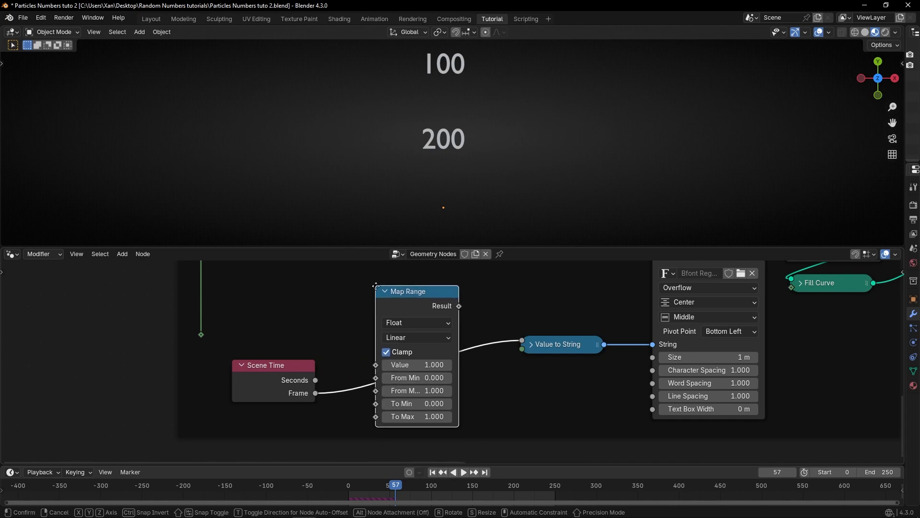
{"action": "left_click", "coordinate": [374, 281]}
Step: Rewind to the first frame and play the simulation to check the Map Range output
{"action": "scroll", "coordinate": [405, 348], "scroll_direction": "up", "scroll_amount": 1}
{"action": "key", "text": "shift+Left"}
{"action": "middle_click_drag", "start_coordinate": [300, 346], "coordinate": [332, 375]}
{"action": "left_click", "coordinate": [168, 355]}
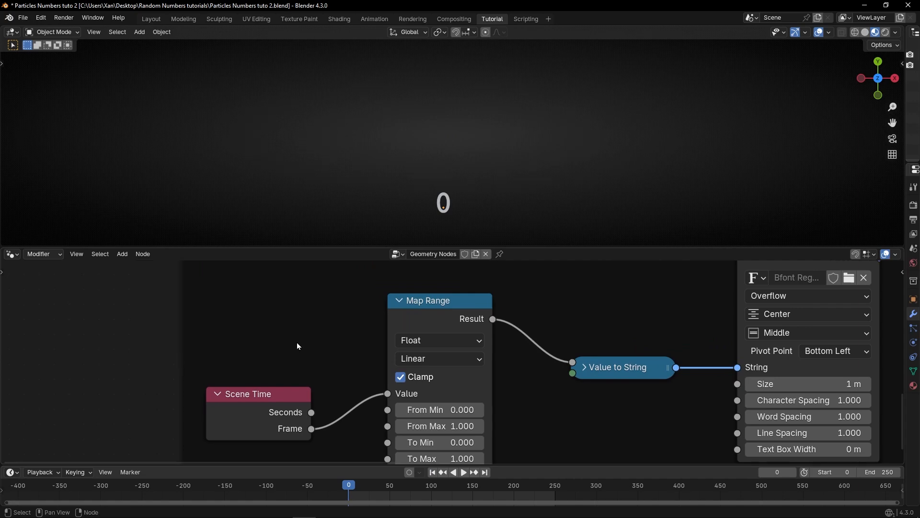
{"action": "key", "text": "ctrl+space"}
{"action": "middle_click_drag", "start_coordinate": [350, 304], "coordinate": [464, 414]}
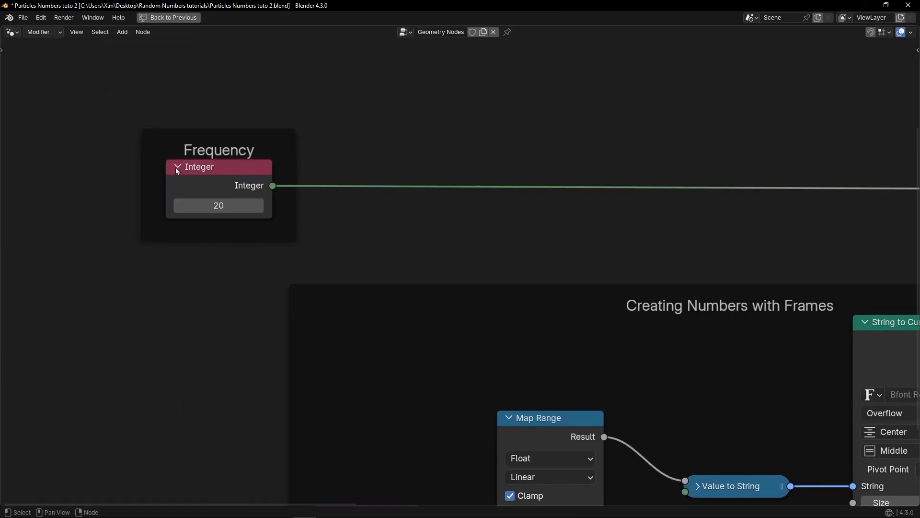
{"action": "key", "text": "ctrl+space"}
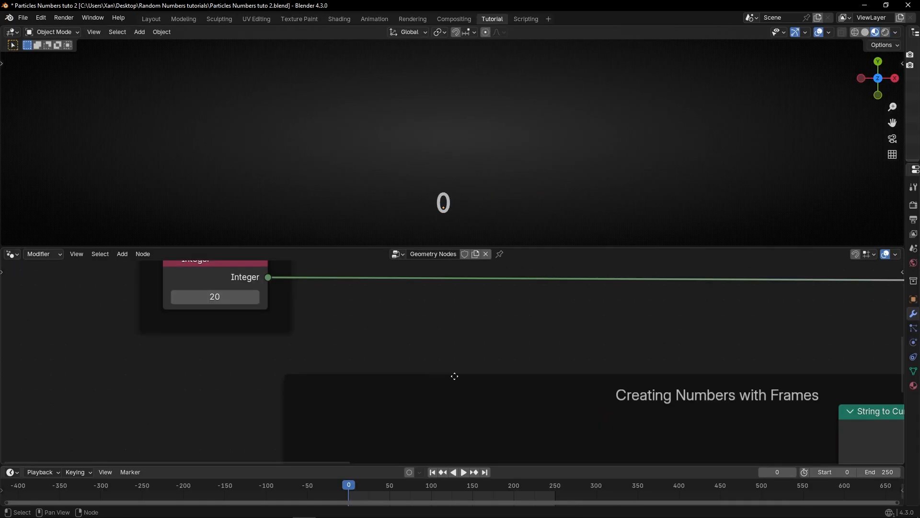
{"action": "middle_click_drag", "start_coordinate": [466, 498], "coordinate": [349, 347]}
{"action": "left_click_drag", "start_coordinate": [264, 404], "coordinate": [277, 385]}
{"action": "key", "text": "space"}
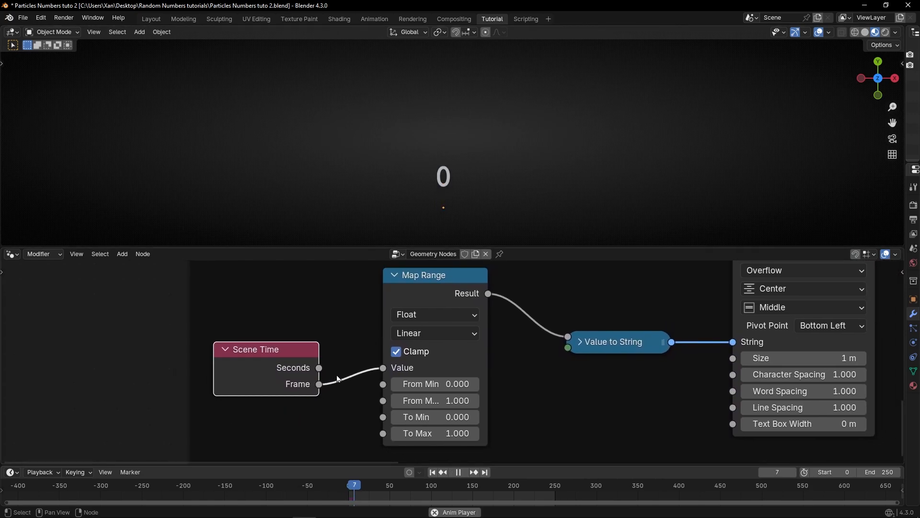
{"action": "key", "text": "space"}
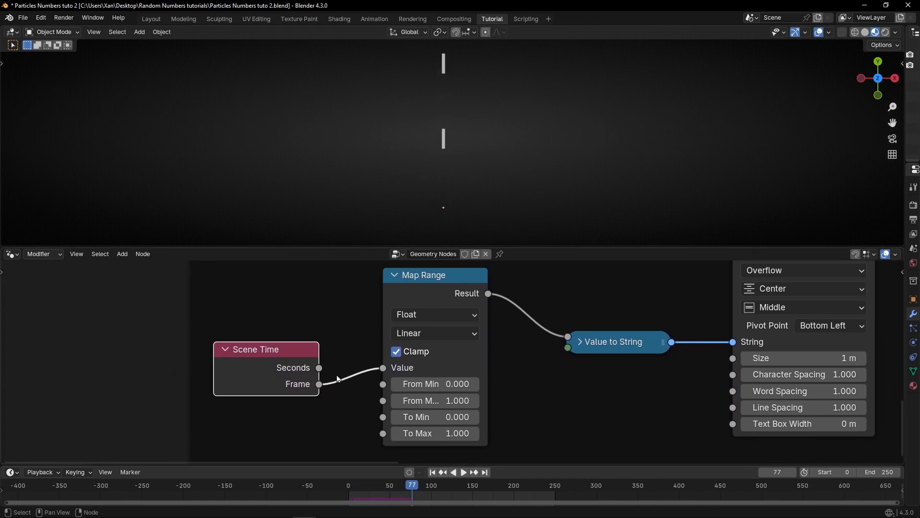
{"action": "key", "text": "space"}
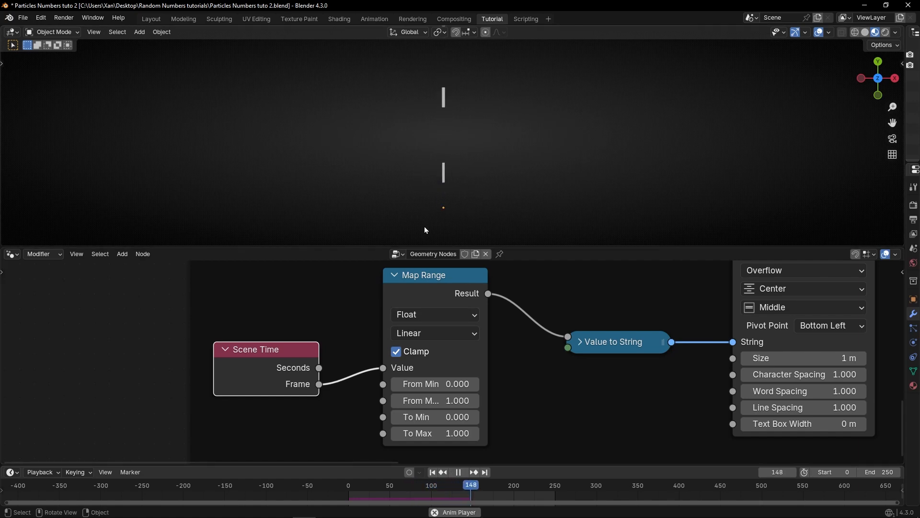
{"action": "key", "text": "space"}
Step: Turn off Clamp on the Map Range node and replay the simulation from the start
{"action": "scroll", "coordinate": [403, 336], "scroll_direction": "up", "scroll_amount": 2}
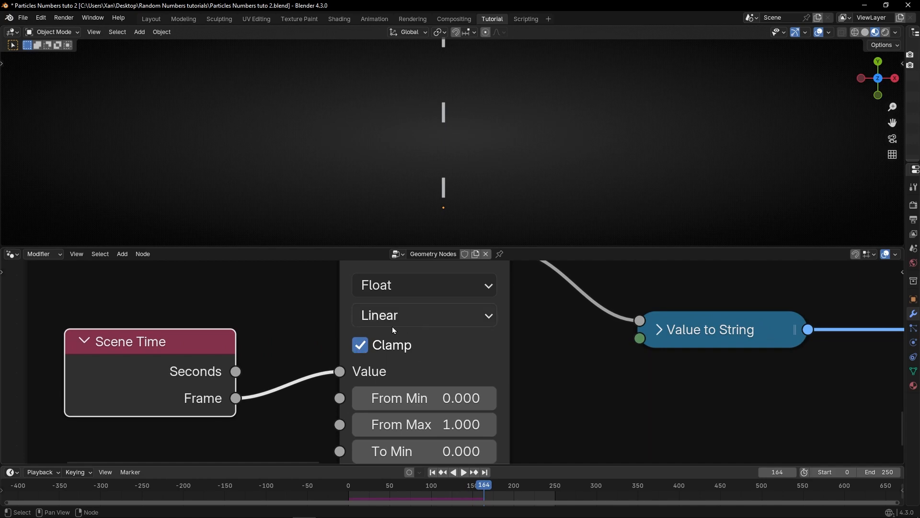
{"action": "left_click", "coordinate": [360, 345]}
{"action": "left_click", "coordinate": [432, 473]}
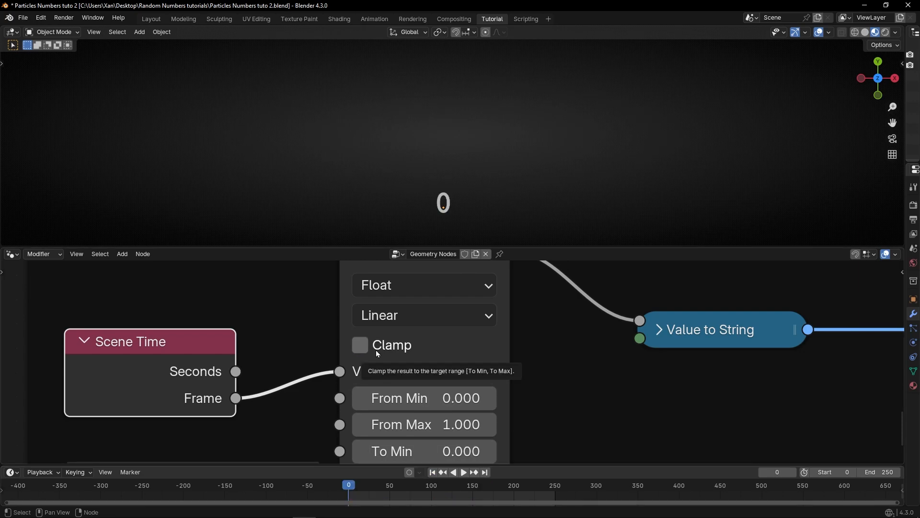
{"action": "key", "text": "space"}
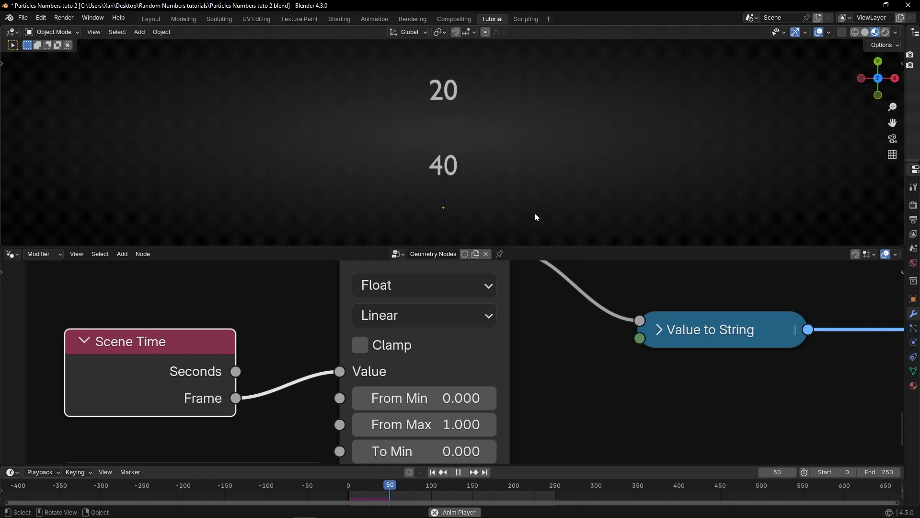
{"action": "key", "text": "space"}
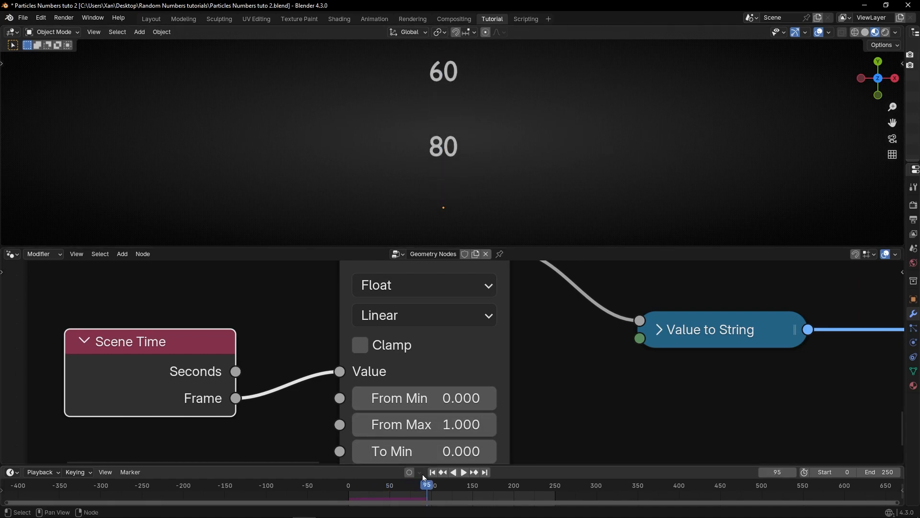
{"action": "key", "text": "space"}
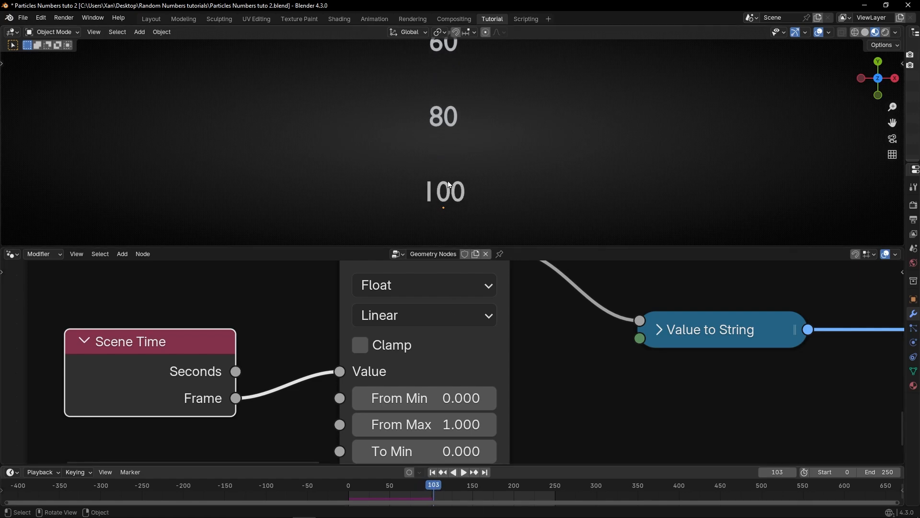
{"action": "key", "text": "space"}
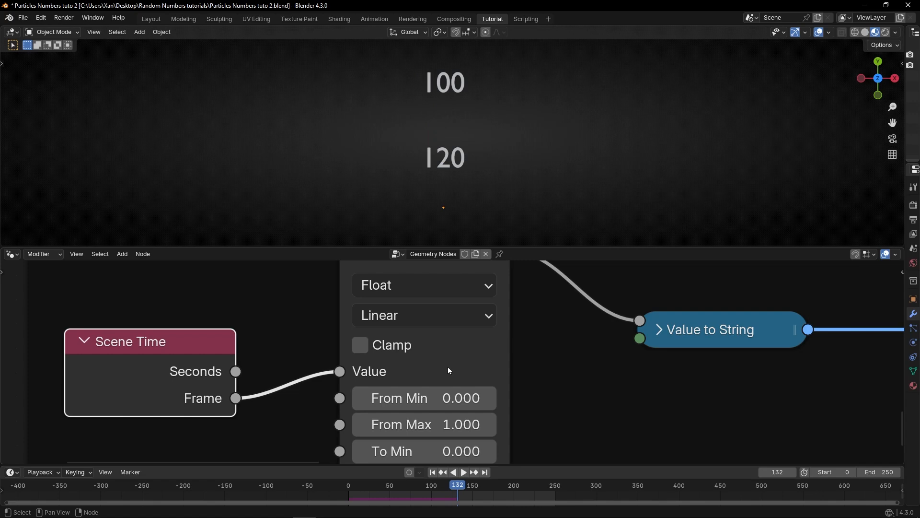
Step: Replay the simulation from the start and stop it back at frame 0
{"action": "scroll", "coordinate": [448, 367], "scroll_direction": "down", "scroll_amount": 2}
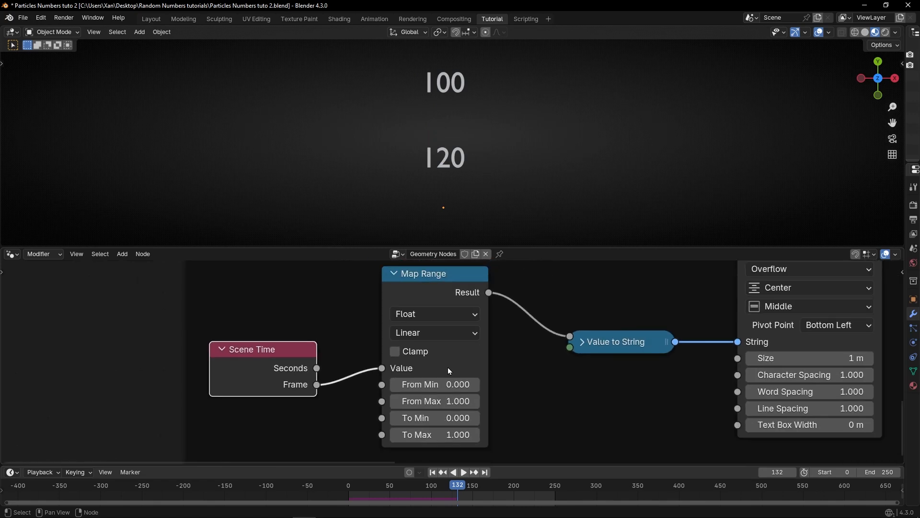
{"action": "left_click", "coordinate": [432, 472]}
{"action": "middle_click_drag", "start_coordinate": [385, 318], "coordinate": [351, 456]}
{"action": "middle_click_drag", "start_coordinate": [364, 392], "coordinate": [362, 250]}
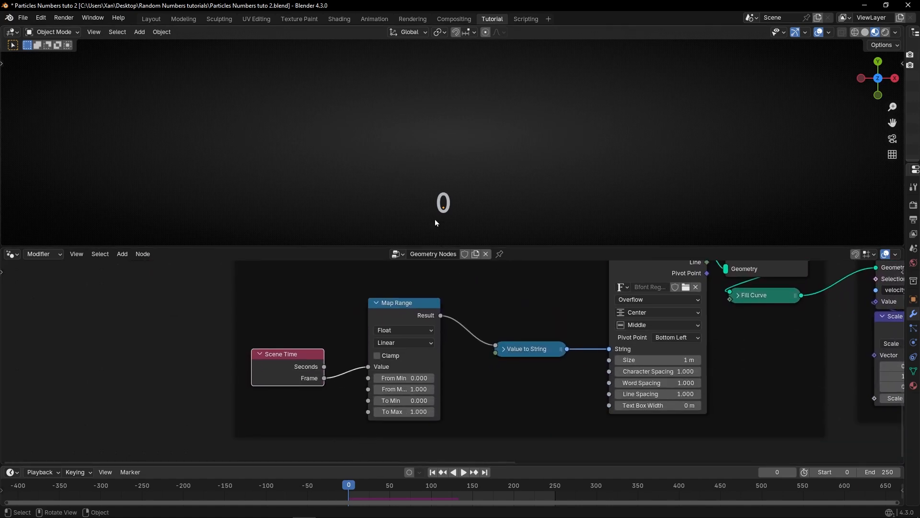
{"action": "key", "text": "space"}
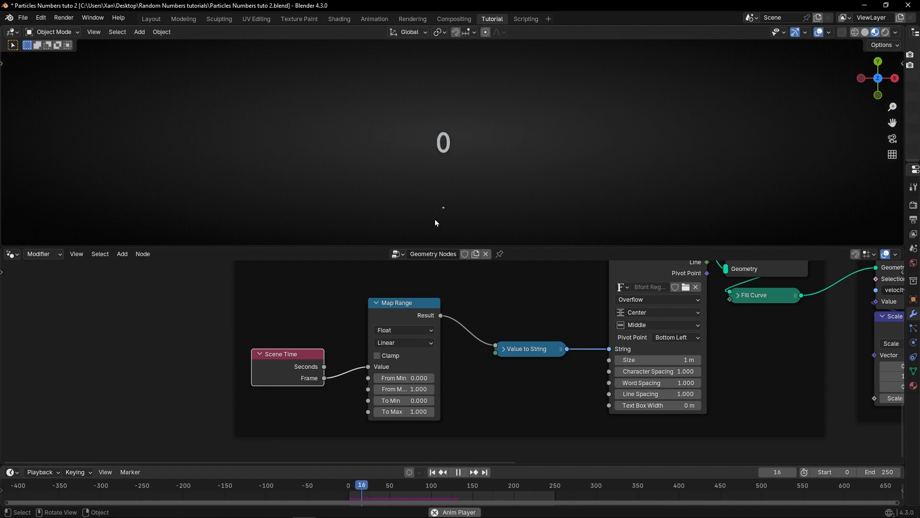
{"action": "scroll", "coordinate": [400, 399], "scroll_direction": "up", "scroll_amount": 2}
{"action": "scroll", "coordinate": [400, 398], "scroll_direction": "up", "scroll_amount": 2}
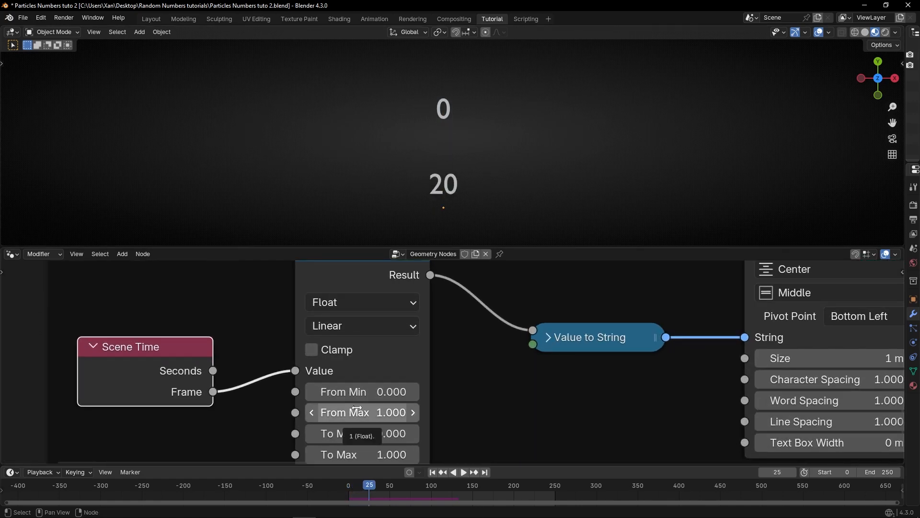
{"action": "key", "text": "Escape"}
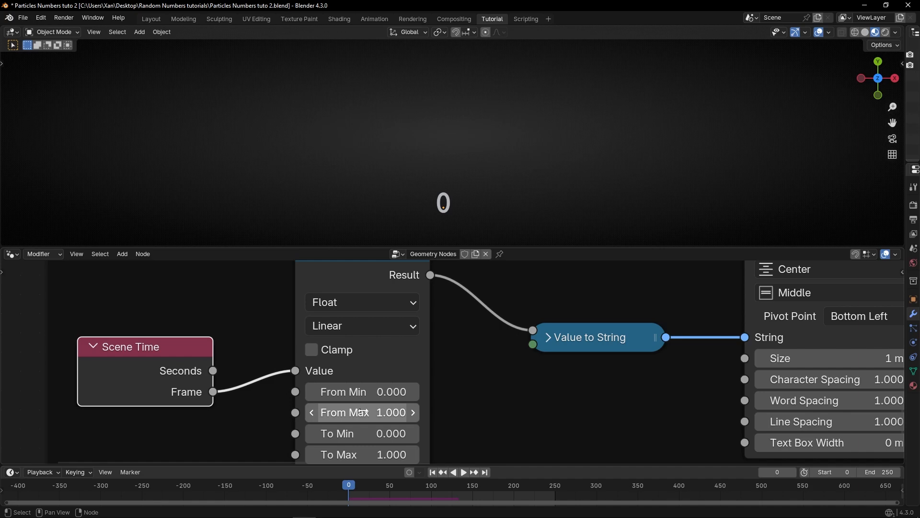
Step: Set the Map Range From Max to 20 and play the simulation
{"action": "left_click", "coordinate": [364, 415]}
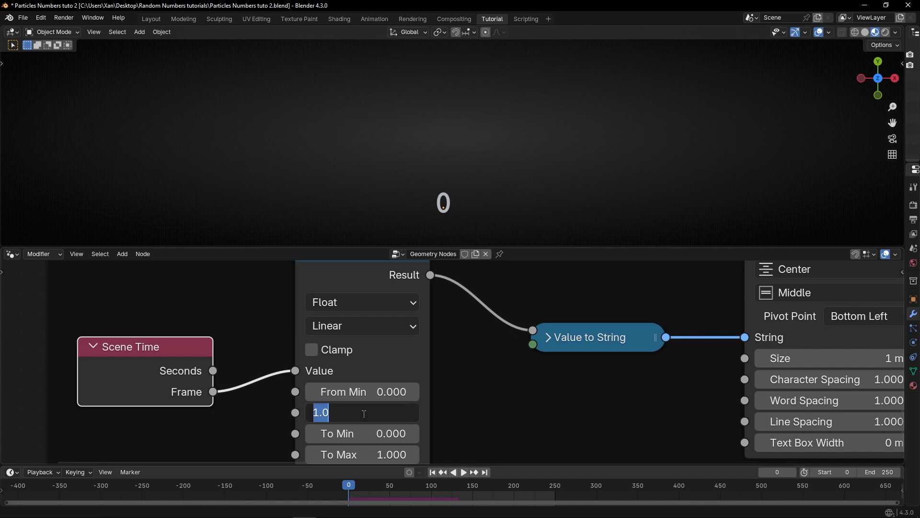
{"action": "type", "text": "20"}
{"action": "key", "text": "Return"}
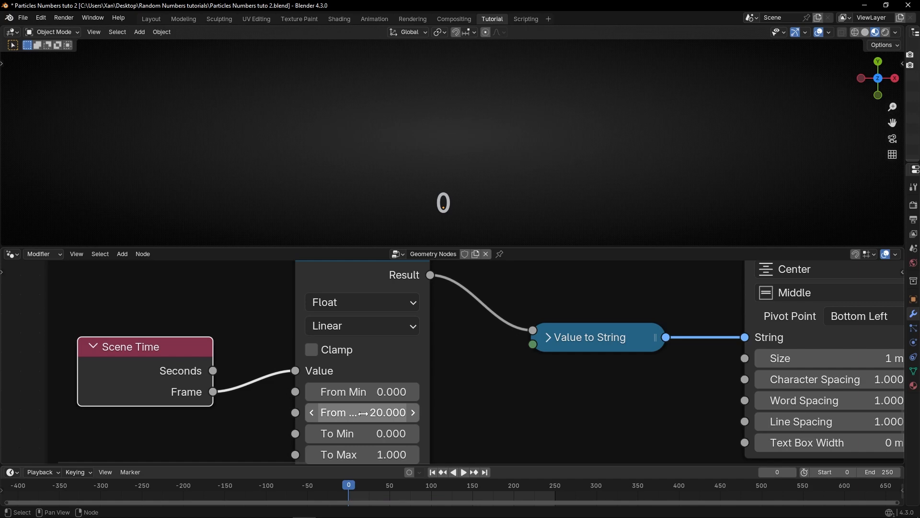
{"action": "mouse_move", "coordinate": [208, 397]}
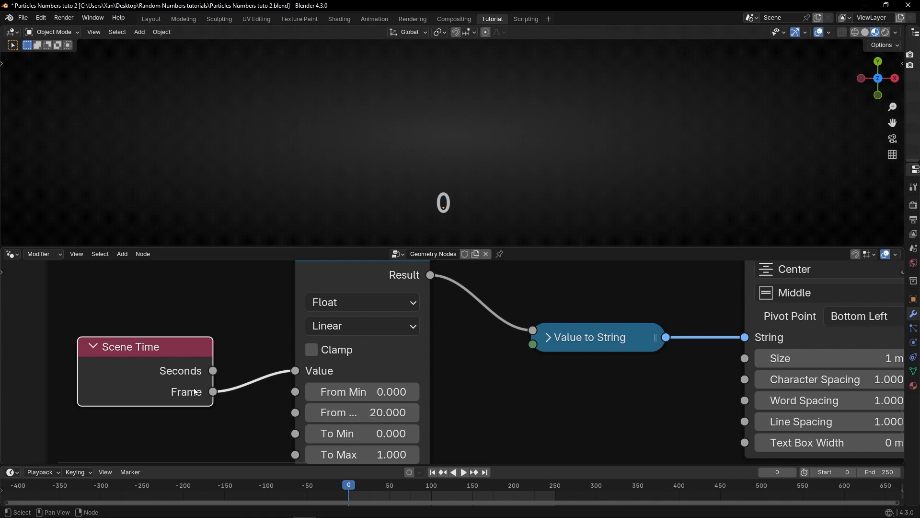
{"action": "middle_click_drag", "start_coordinate": [166, 297], "coordinate": [282, 293]}
{"action": "middle_click_drag", "start_coordinate": [258, 297], "coordinate": [259, 270]}
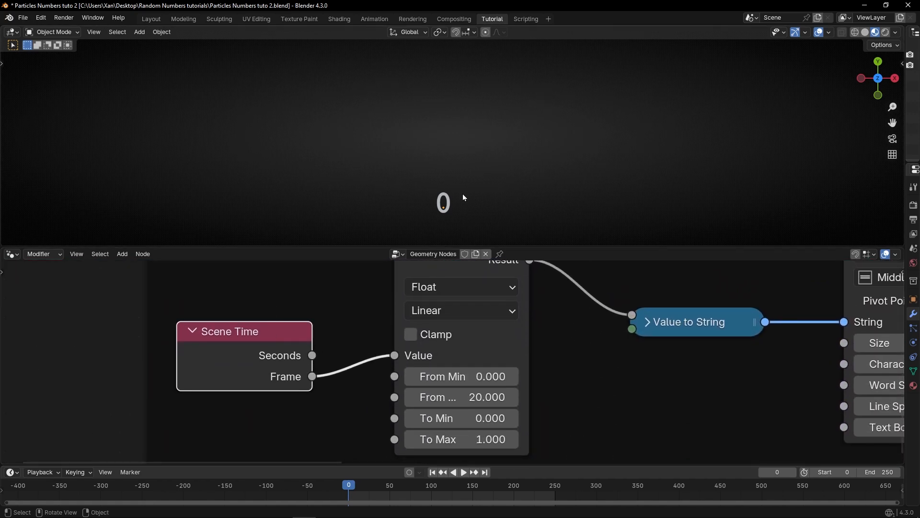
{"action": "key", "text": "space"}
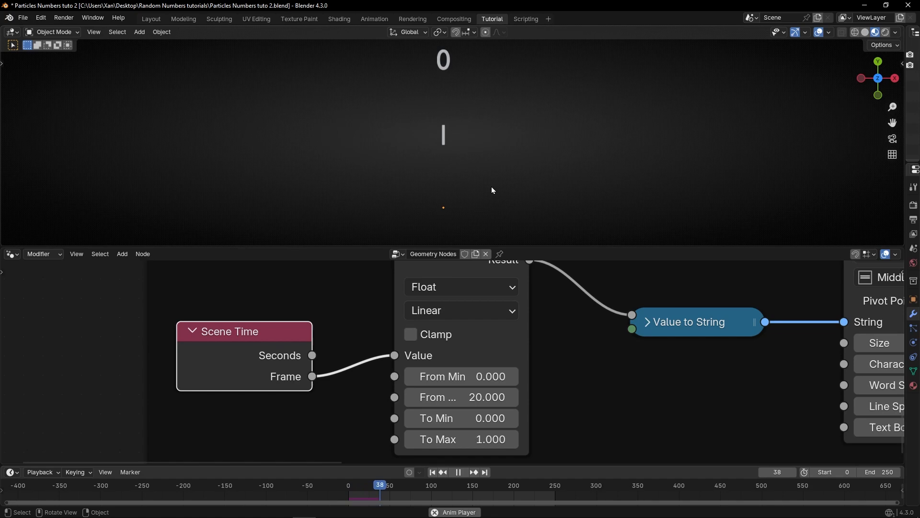
{"action": "key", "text": "space"}
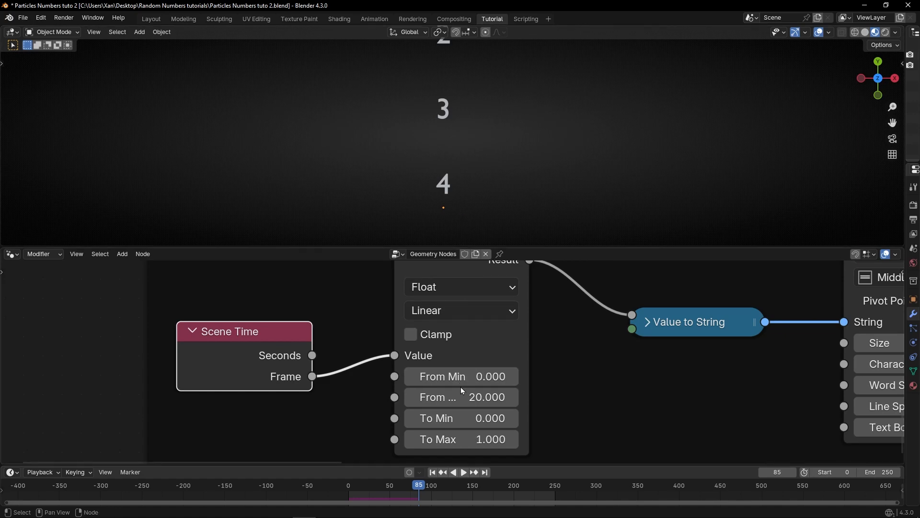
Step: Connect the Frequency Integer output to the Map Range node's From Max input
{"action": "key", "text": "ctrl+space"}
{"action": "scroll", "coordinate": [328, 206], "scroll_direction": "down", "scroll_amount": 6}
{"action": "middle_click_drag", "start_coordinate": [334, 175], "coordinate": [347, 293]}
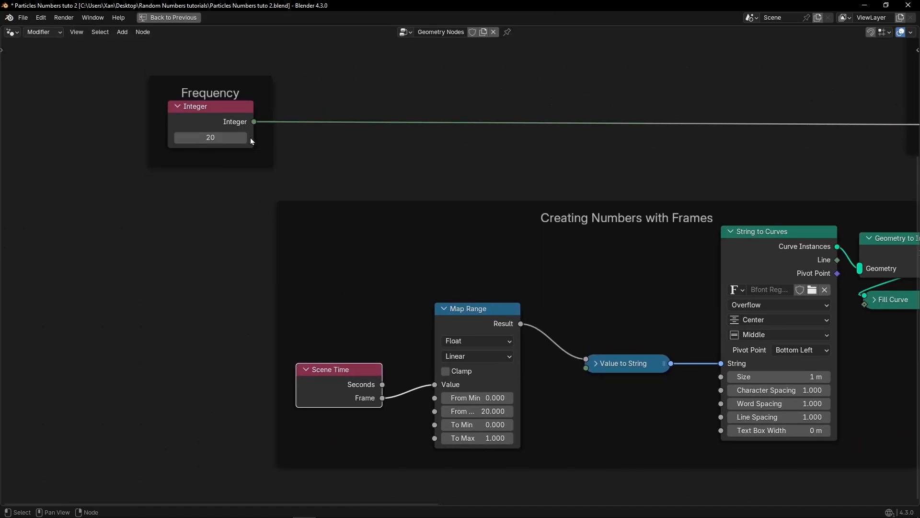
{"action": "left_click_drag", "start_coordinate": [253, 121], "coordinate": [323, 159]}
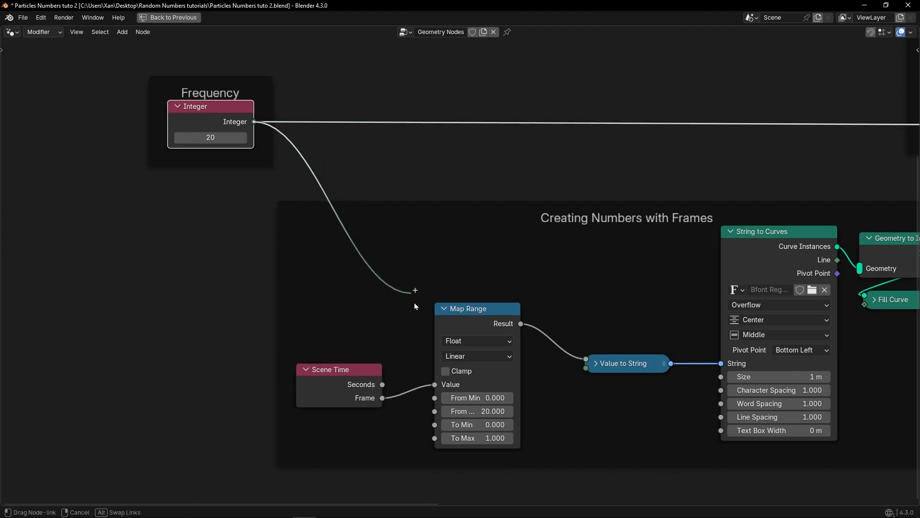
{"action": "left_click_drag", "start_coordinate": [414, 303], "coordinate": [434, 411]}
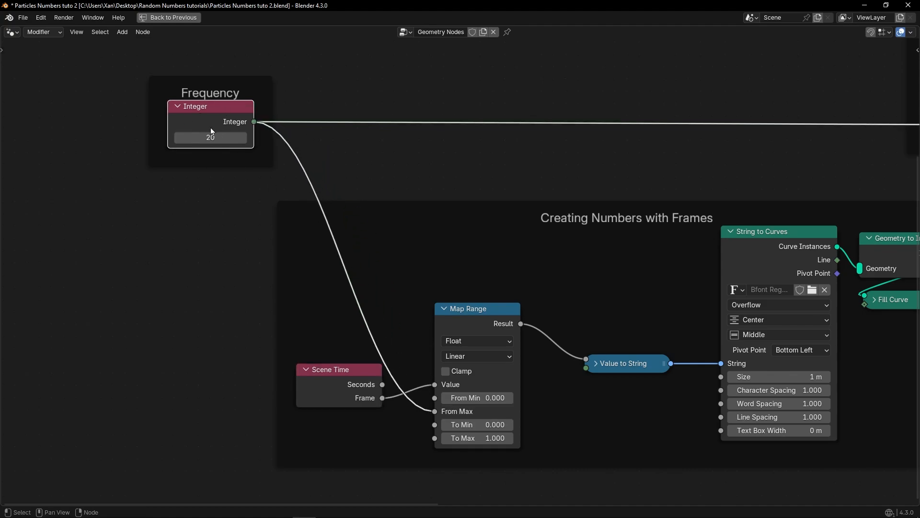
Step: Set the Frequency integer to 10 and replay the simulation from frame 0
{"action": "key", "text": "ctrl+space"}
{"action": "scroll", "coordinate": [330, 335], "scroll_direction": "down", "scroll_amount": 2}
{"action": "middle_click_drag", "start_coordinate": [334, 312], "coordinate": [338, 359]}
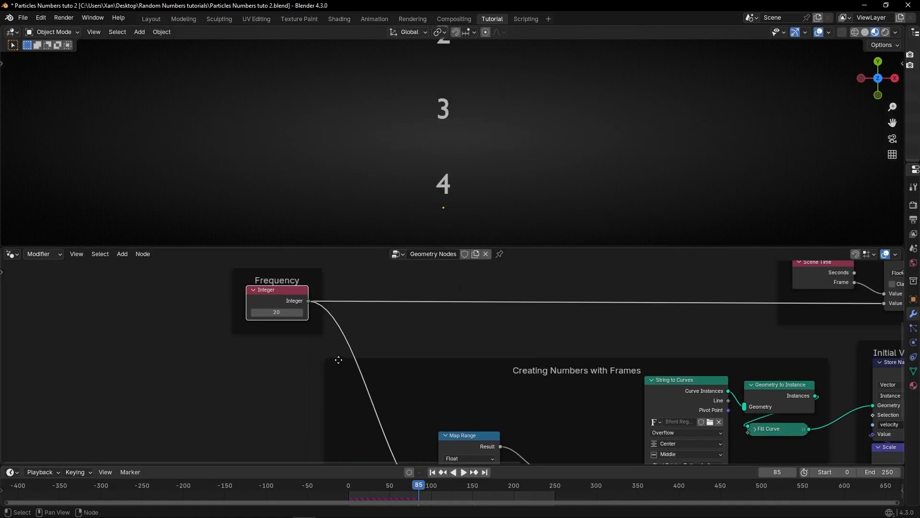
{"action": "left_click", "coordinate": [272, 312]}
{"action": "key", "text": "shift+Left"}
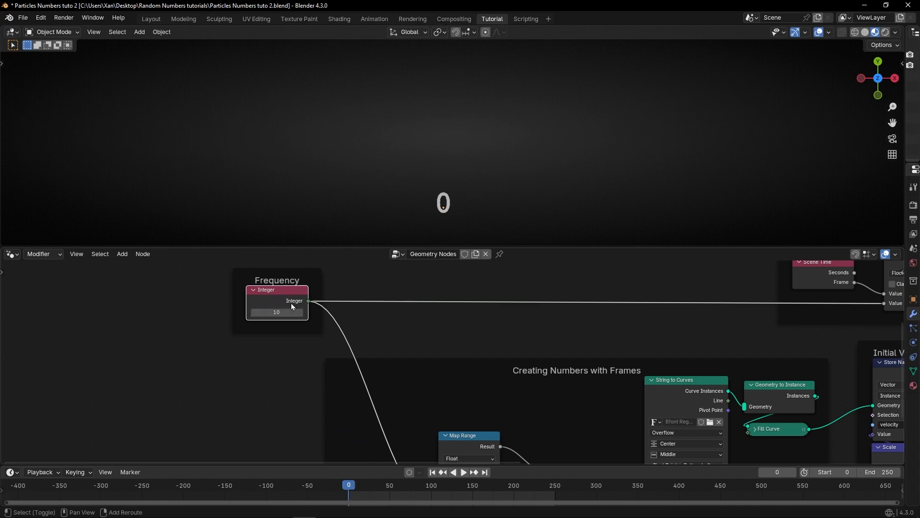
{"action": "key", "text": "space"}
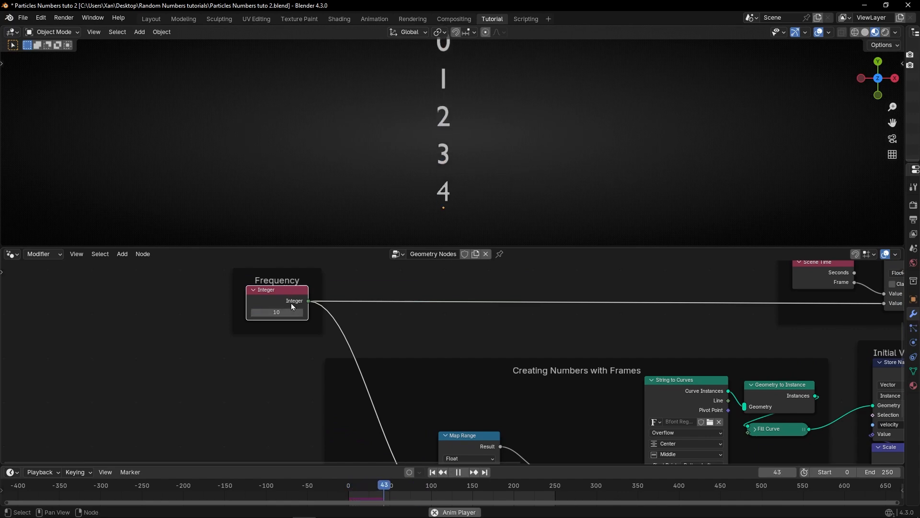
Step: Lower the Frequency value step by step, then raise it to 45 during playback
{"action": "left_click", "coordinate": [253, 311]}
{"action": "left_click", "coordinate": [253, 312]}
{"action": "left_click", "coordinate": [253, 312]}
{"action": "left_click", "coordinate": [253, 311]}
{"action": "left_click", "coordinate": [253, 312]}
{"action": "left_click", "coordinate": [253, 313]}
{"action": "left_click", "coordinate": [254, 312]}
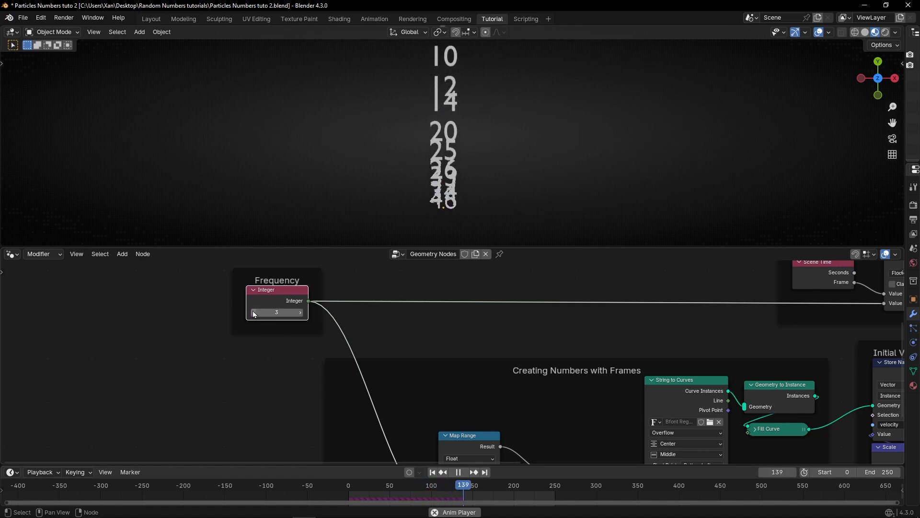
{"action": "left_click_drag", "start_coordinate": [276, 313], "coordinate": [297, 313]}
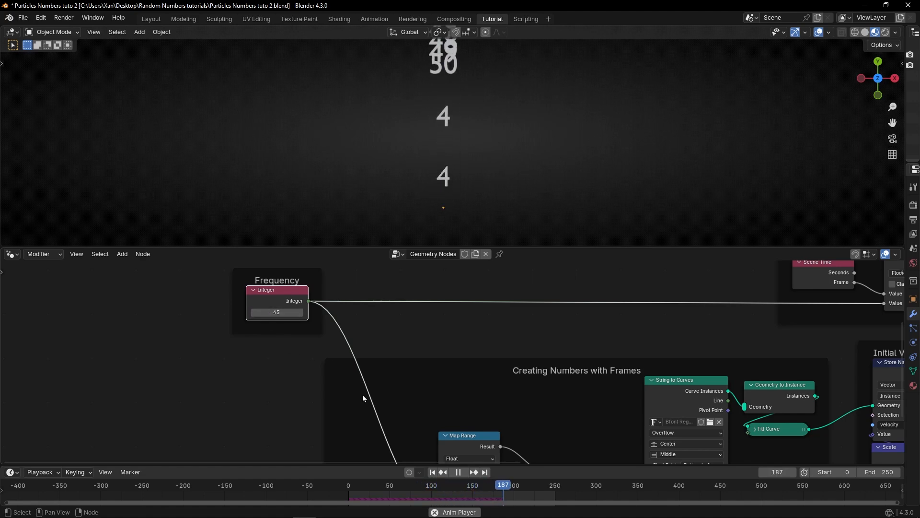
Step: Set the Frequency value to 20 and replay the simulation from the start
{"action": "left_click", "coordinate": [432, 472]}
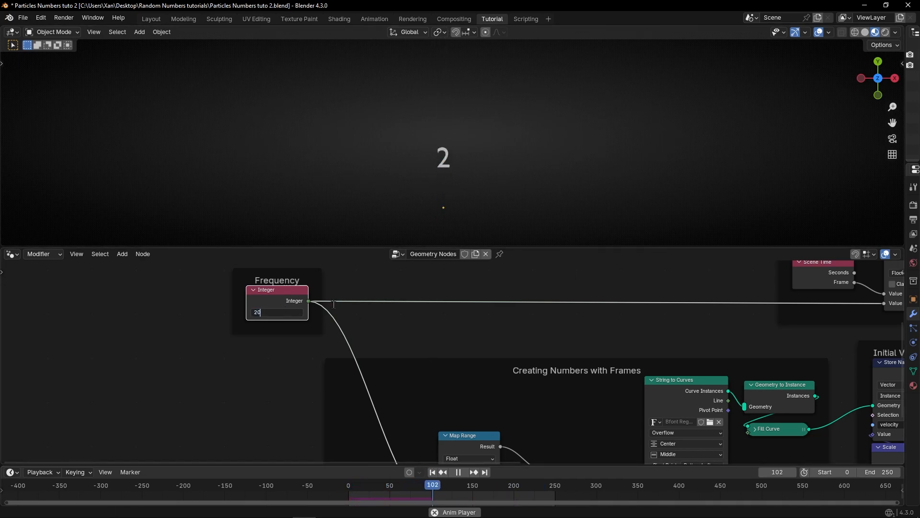
{"action": "key", "text": "Return"}
{"action": "key", "text": "shift+Left"}
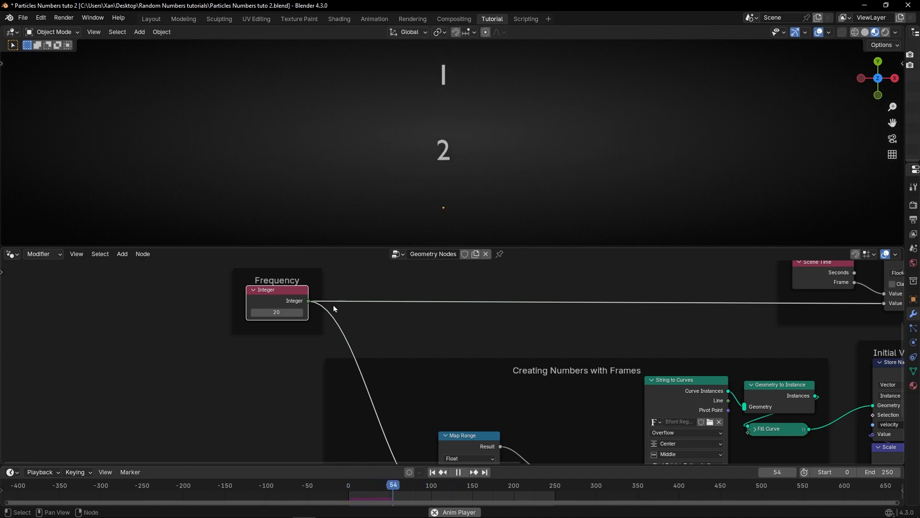
{"action": "key", "text": "space"}
Step: Set the Map Range To Min to 1 and To Max to 0 to reverse the output range
{"action": "middle_click_drag", "start_coordinate": [456, 375], "coordinate": [399, 443]}
{"action": "scroll", "coordinate": [422, 403], "scroll_direction": "up", "scroll_amount": 5}
{"action": "middle_click_drag", "start_coordinate": [423, 403], "coordinate": [400, 425]}
{"action": "scroll", "coordinate": [400, 426], "scroll_direction": "up", "scroll_amount": 2}
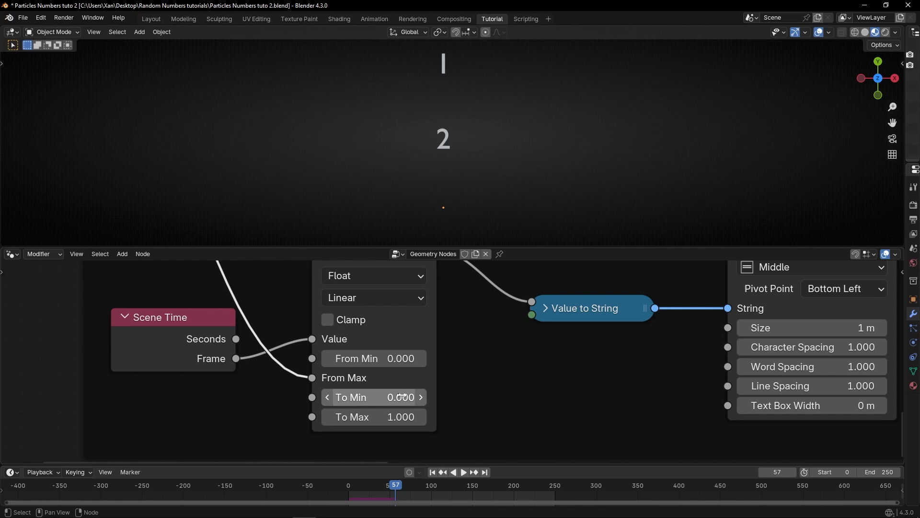
{"action": "left_click", "coordinate": [401, 396]}
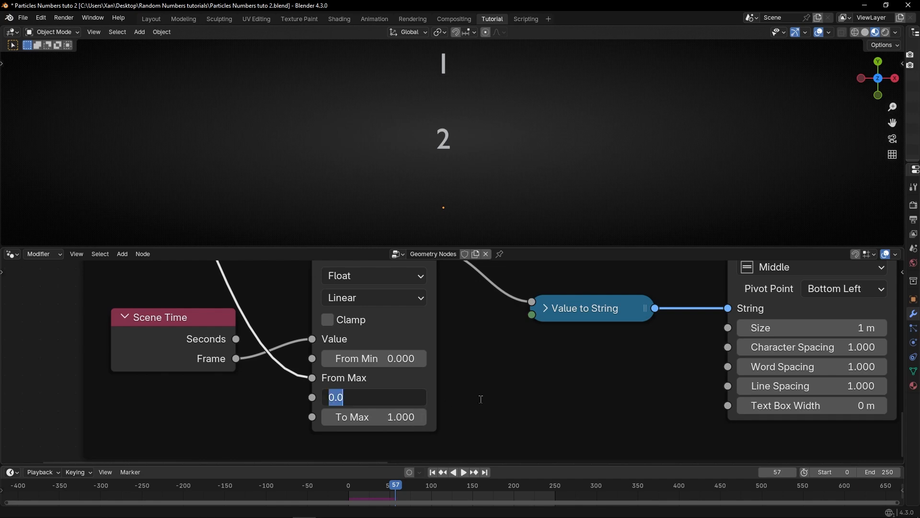
{"action": "type", "text": "1"}
{"action": "key", "text": "Tab"}
{"action": "key", "text": "Return"}
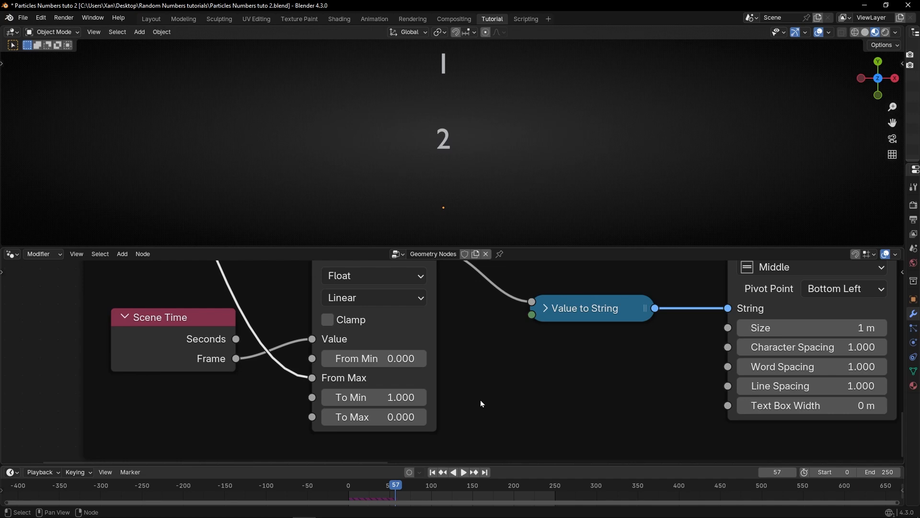
Step: Replay the simulation from the start and stop it back at frame 0
{"action": "key", "text": "shift+Left"}
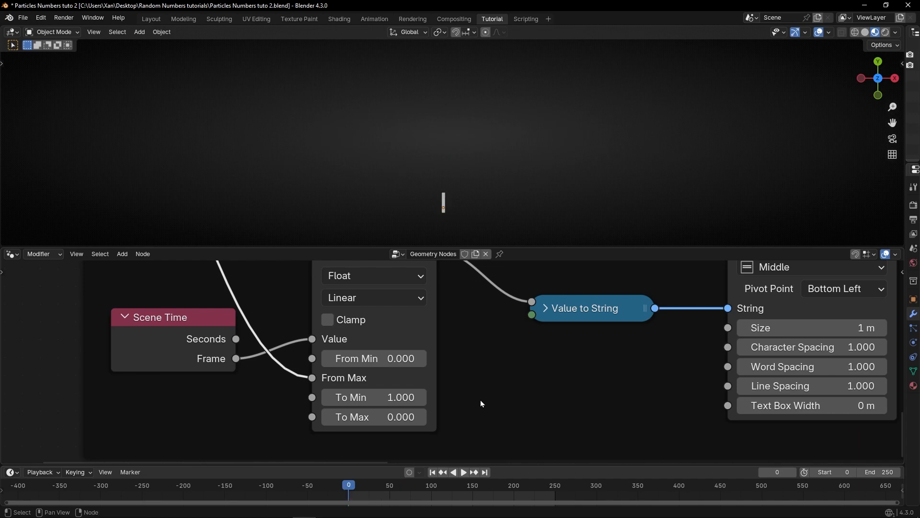
{"action": "key", "text": "space"}
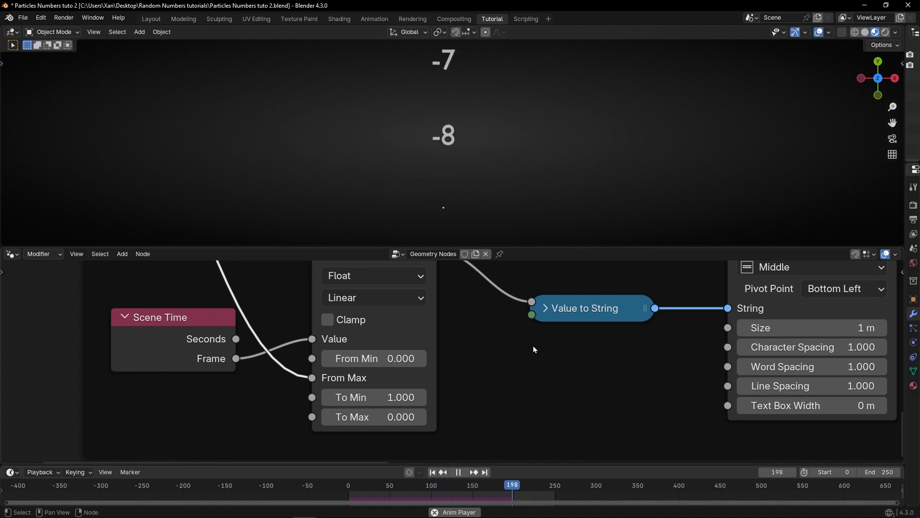
{"action": "scroll", "coordinate": [526, 351], "scroll_direction": "down", "scroll_amount": 2}
{"action": "key", "text": "space"}
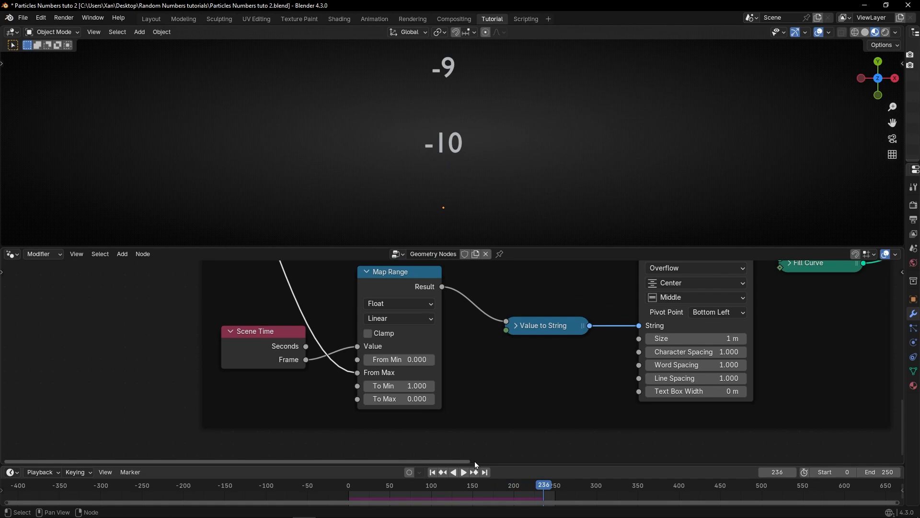
{"action": "left_click", "coordinate": [433, 474]}
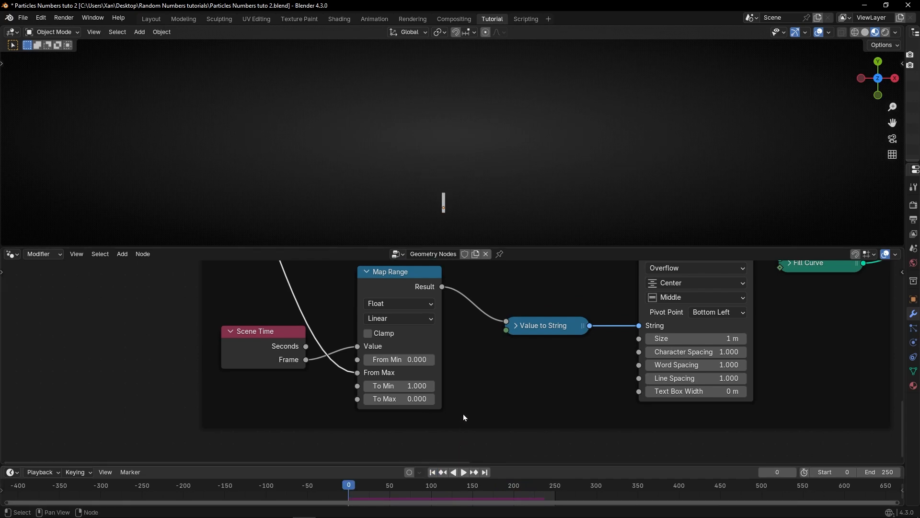
Step: Insert an Add math node between the Map Range result and the Value to String node
{"action": "key", "text": "shift+a"}
{"action": "type", "text": "add"}
{"action": "key", "text": "Return"}
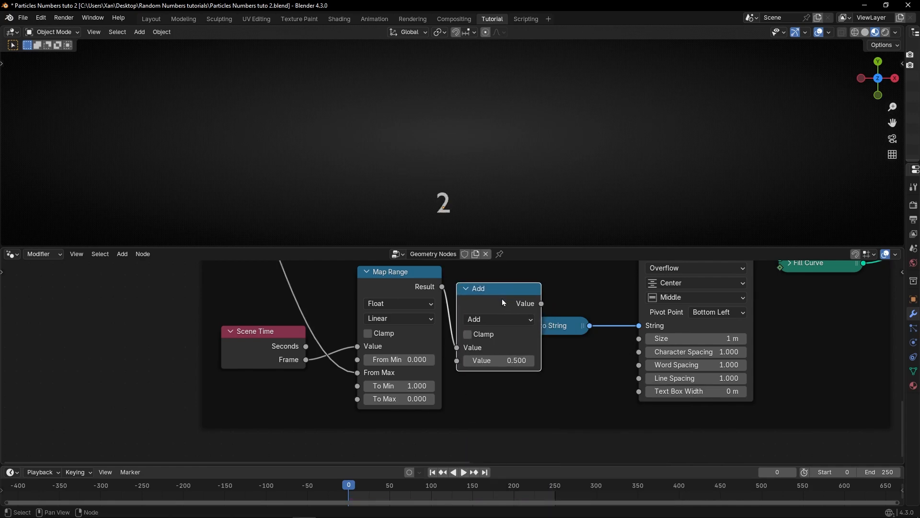
{"action": "left_click", "coordinate": [594, 330]}
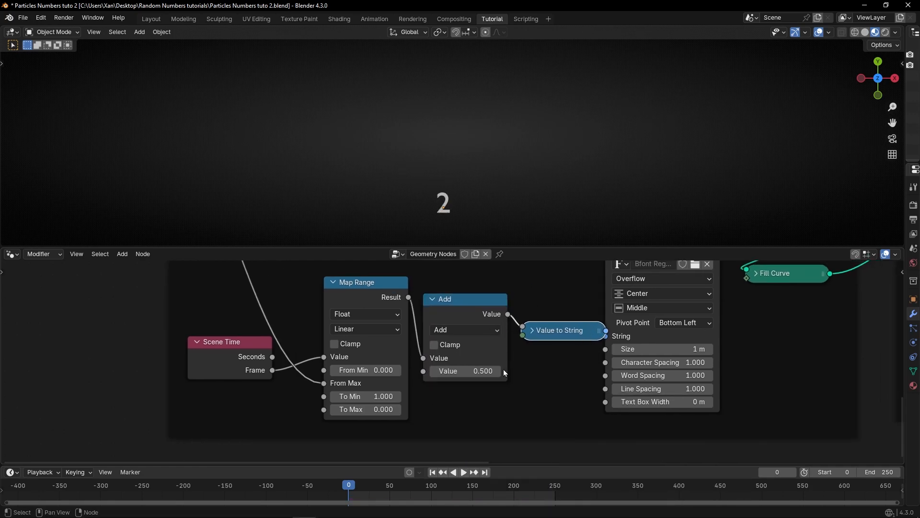
Step: Set the Add node's second value to 100 and play the simulation briefly
{"action": "double_click", "coordinate": [488, 370]}
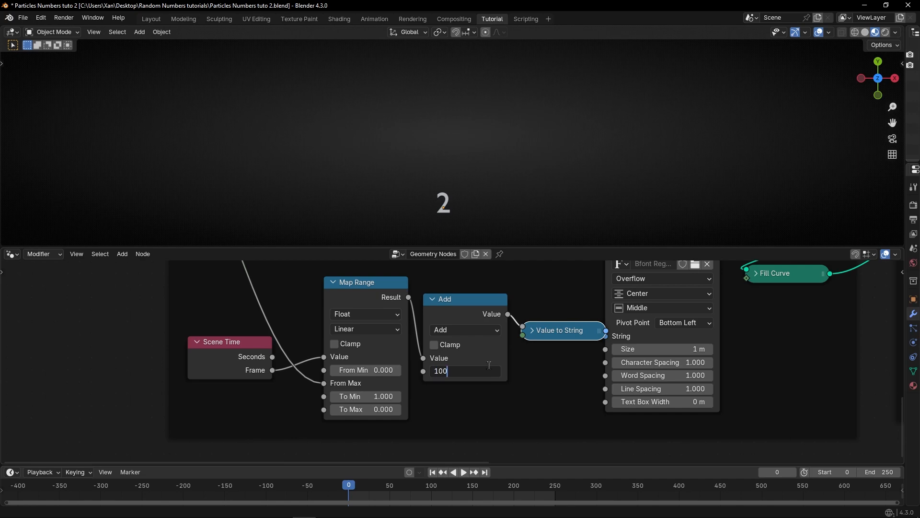
{"action": "key", "text": "Return"}
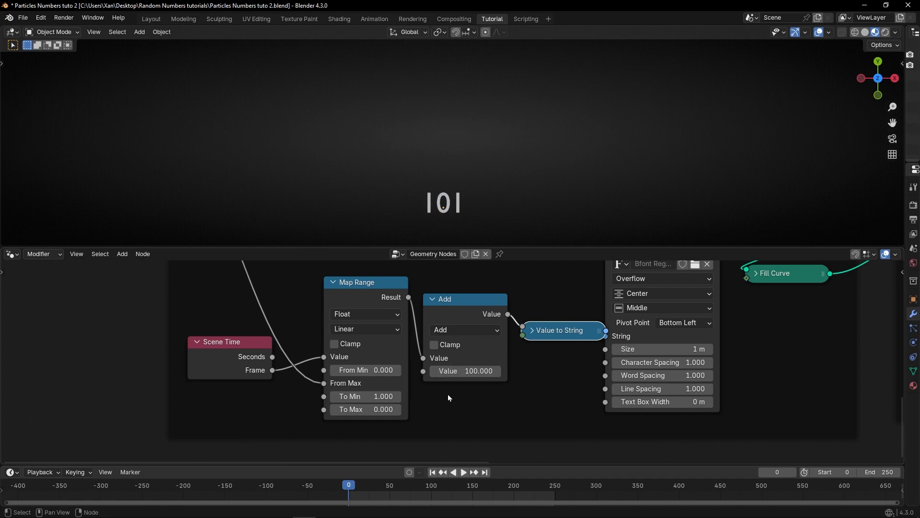
{"action": "key", "text": "space"}
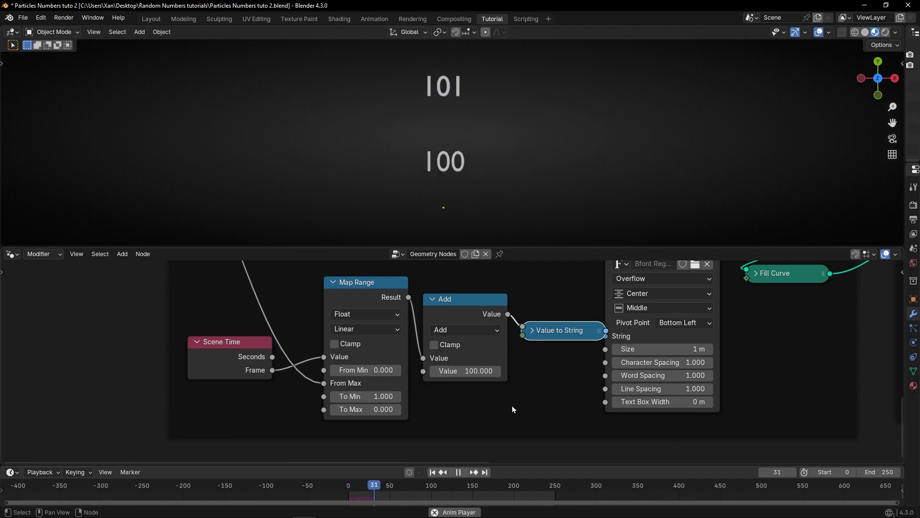
{"action": "key", "text": "Escape"}
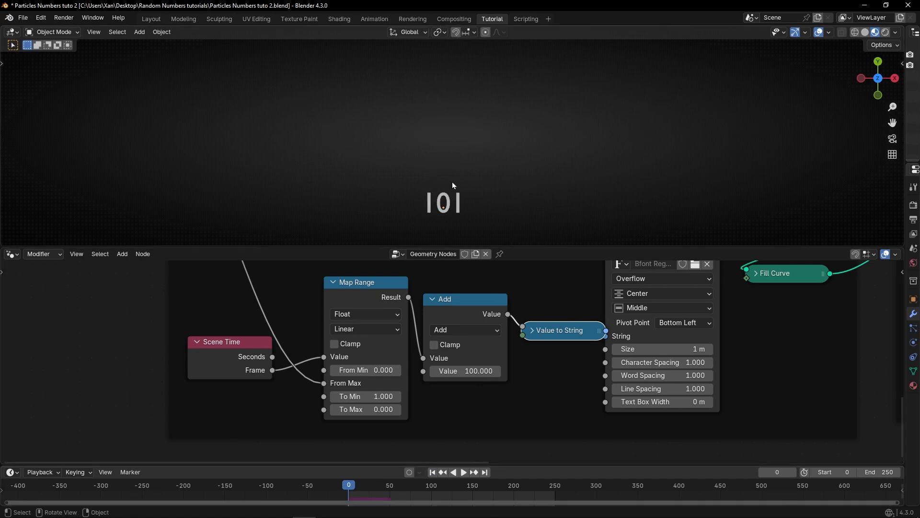
Step: Try setting the scene start frame to 1 and playing, then restore the start frame to 0
{"action": "scroll", "coordinate": [455, 430], "scroll_direction": "up", "scroll_amount": 1}
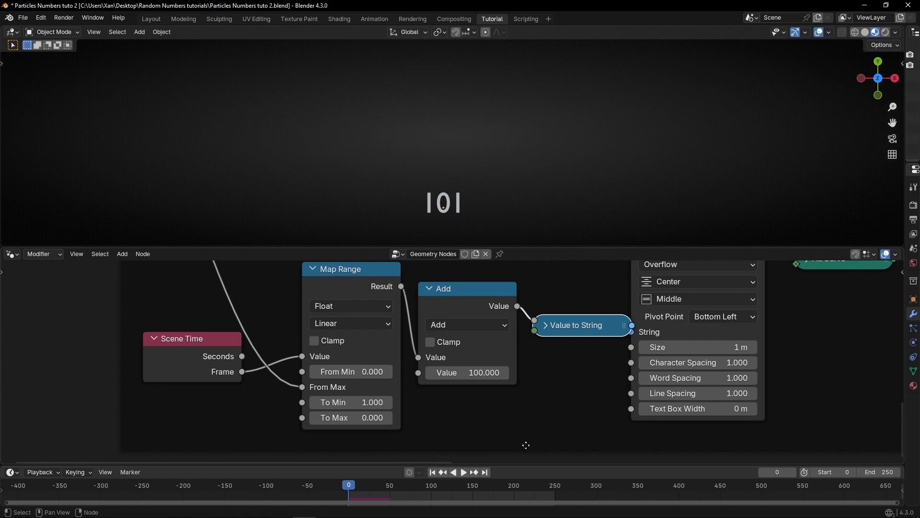
{"action": "left_click", "coordinate": [821, 472]}
{"action": "type", "text": "1"}
{"action": "key", "text": "Return"}
{"action": "key", "text": "space"}
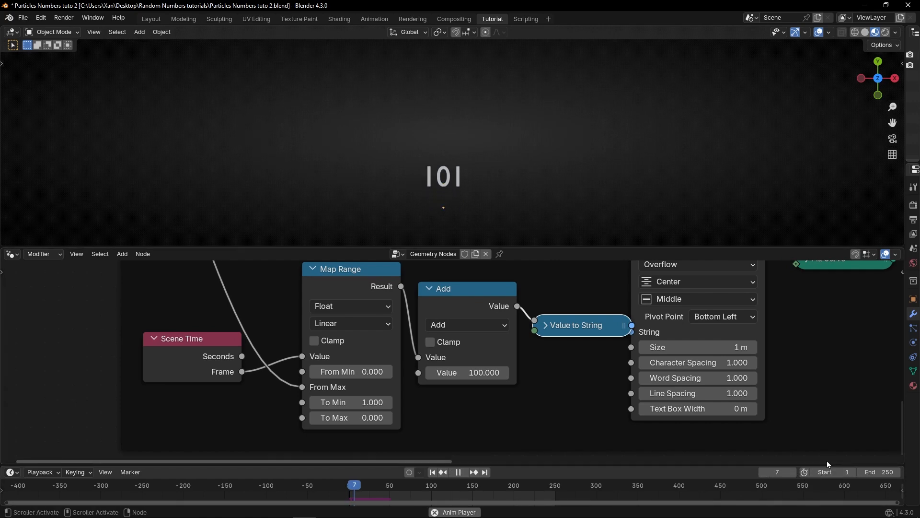
{"action": "left_click", "coordinate": [431, 472]}
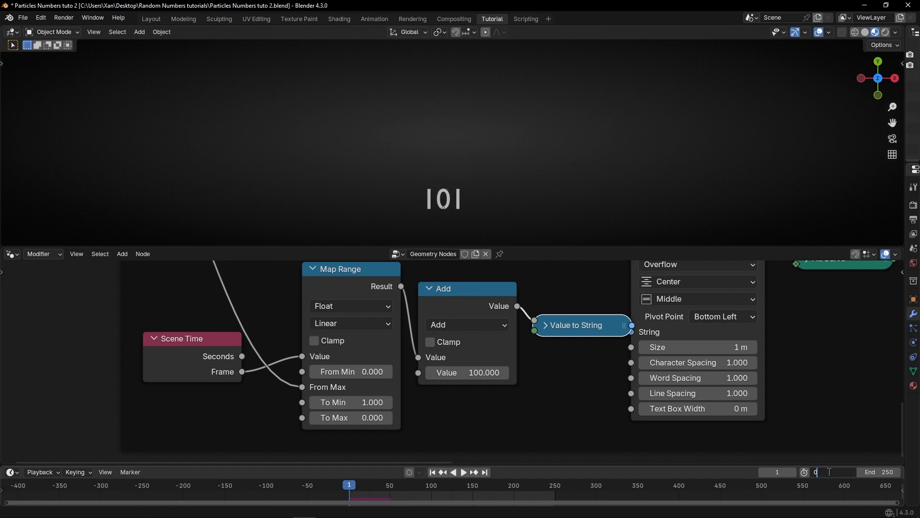
{"action": "key", "text": "Return"}
Step: Set the Add node's value to 99 and replay the simulation from the start
{"action": "scroll", "coordinate": [460, 373], "scroll_direction": "up", "scroll_amount": 2}
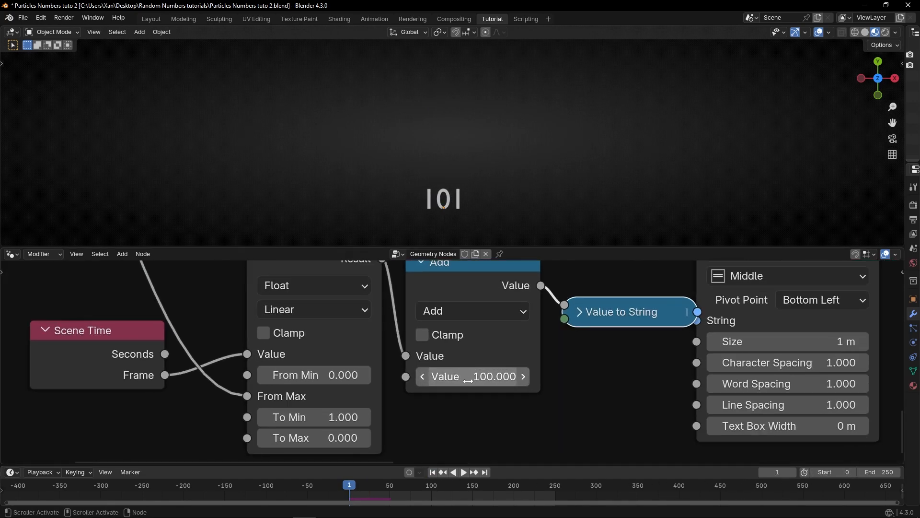
{"action": "left_click", "coordinate": [489, 378]}
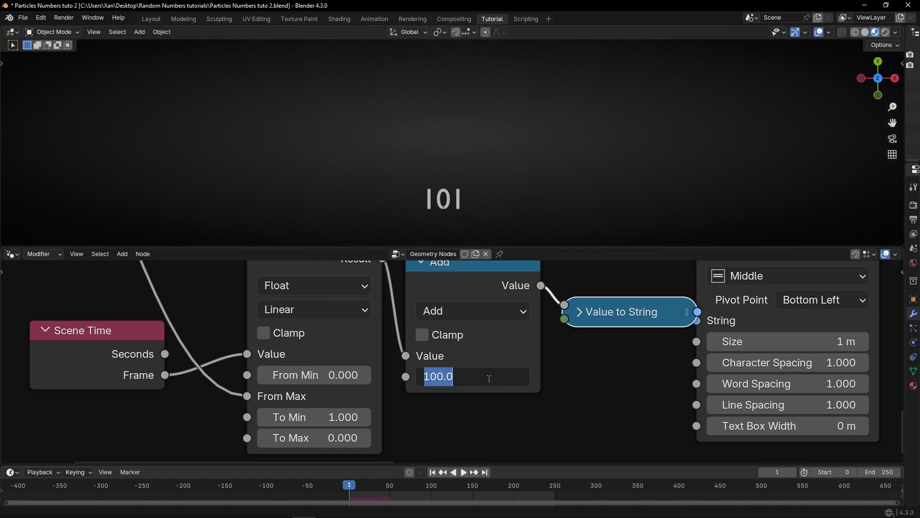
{"action": "key", "text": "Return"}
{"action": "key", "text": "shift+Left"}
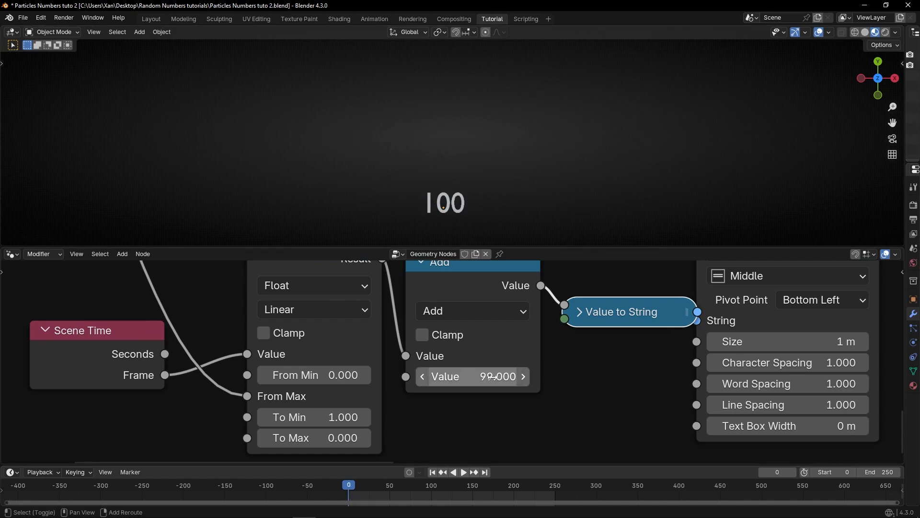
{"action": "key", "text": "space"}
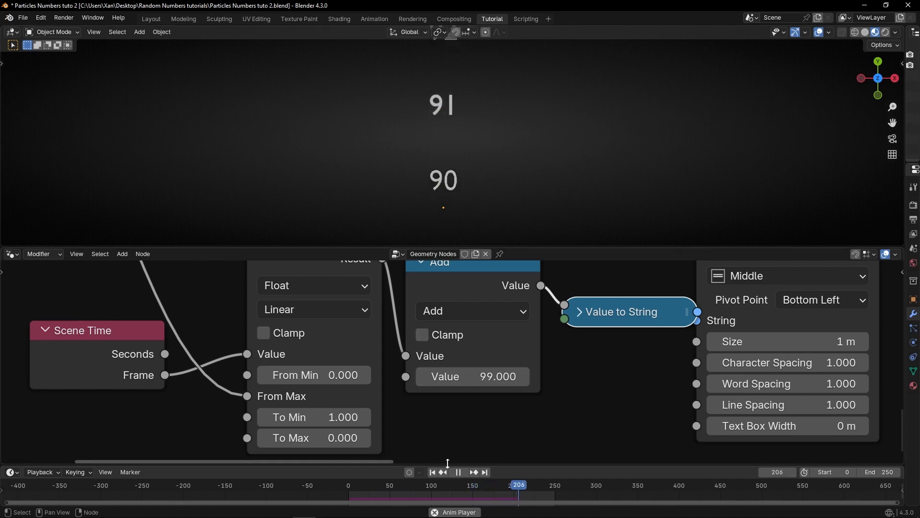
Step: Replay the simulation from the start several times and stop it back at frame 0
{"action": "left_click", "coordinate": [433, 473]}
{"action": "key", "text": "space"}
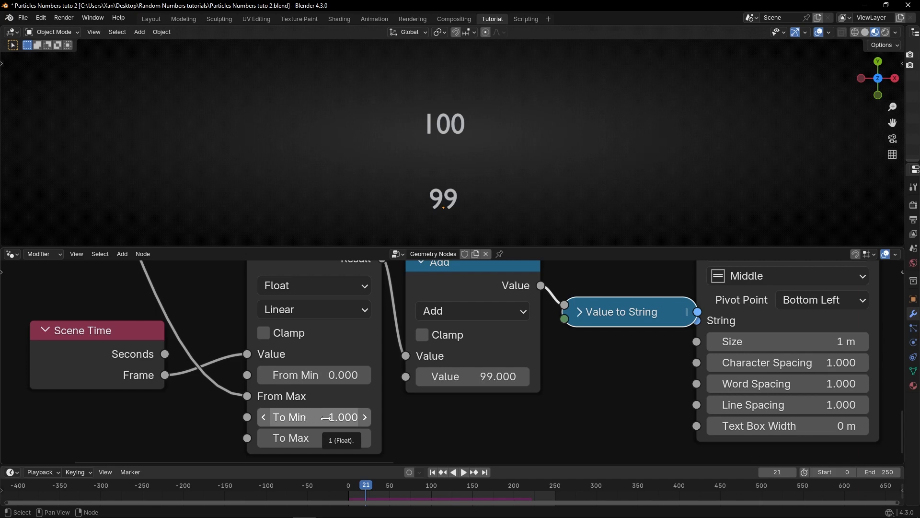
{"action": "left_click", "coordinate": [429, 472]}
{"action": "key", "text": "space"}
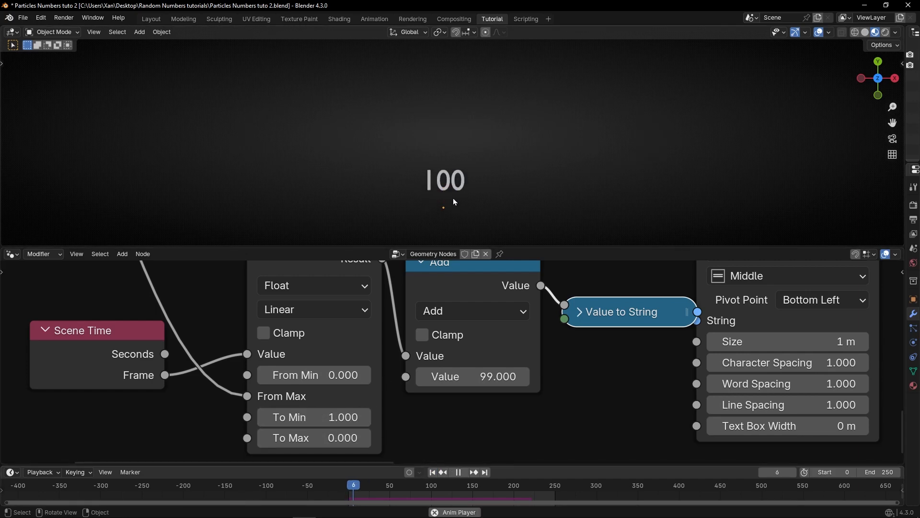
{"action": "scroll", "coordinate": [310, 339], "scroll_direction": "down", "scroll_amount": 2}
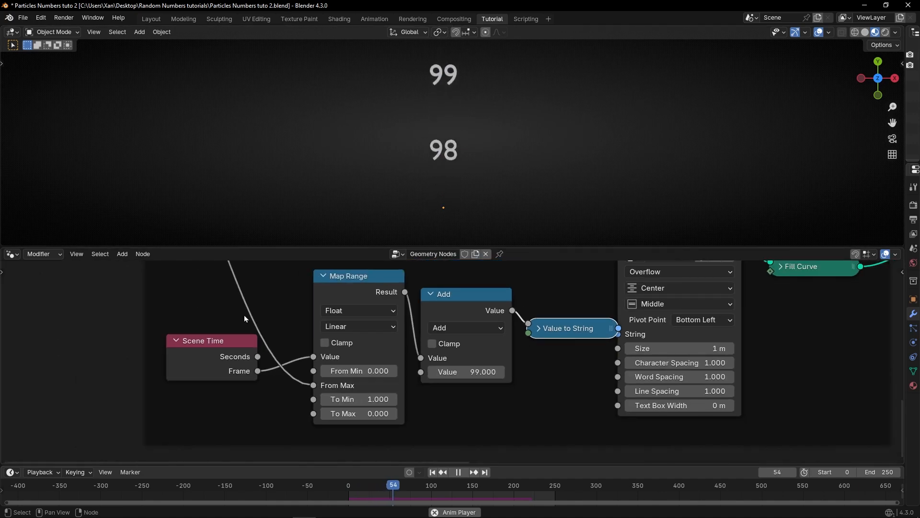
{"action": "scroll", "coordinate": [244, 315], "scroll_direction": "up", "scroll_amount": 2}
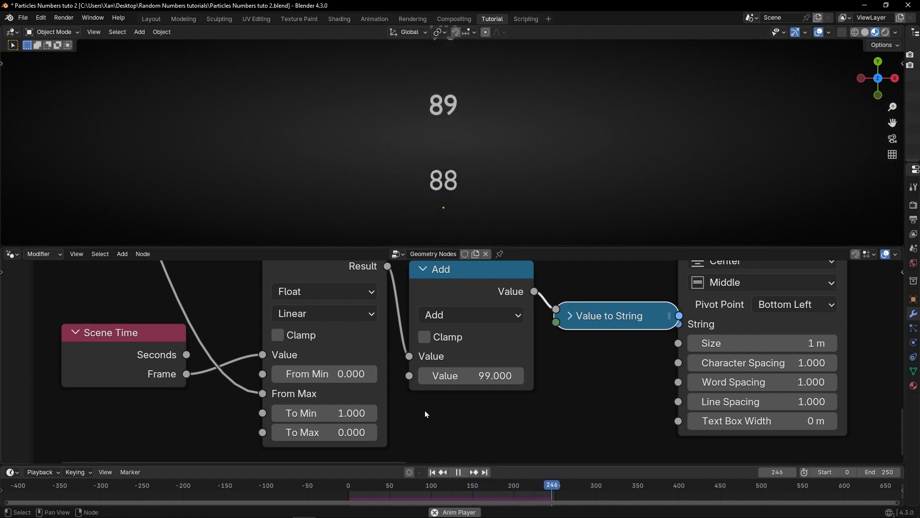
{"action": "key", "text": "space"}
{"action": "key", "text": "shift+Left"}
Step: Set the Map Range To Min to 10
{"action": "left_click", "coordinate": [338, 412]}
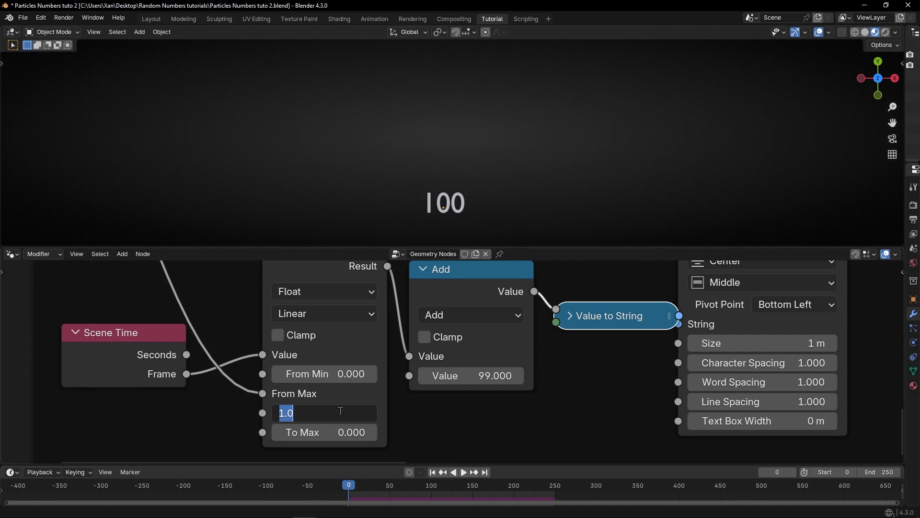
{"action": "type", "text": "10"}
{"action": "key", "text": "Return"}
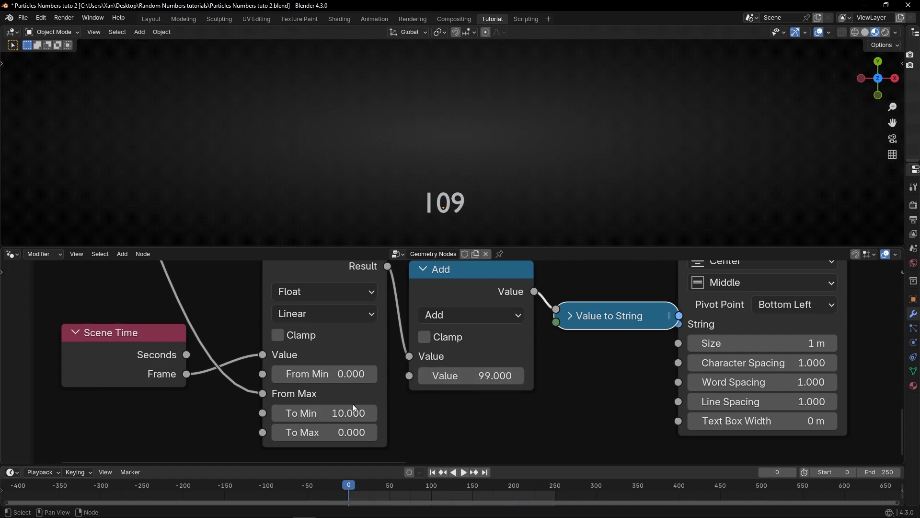
Step: Set the Add node's value to 90 and play the simulation
{"action": "left_click", "coordinate": [473, 378]}
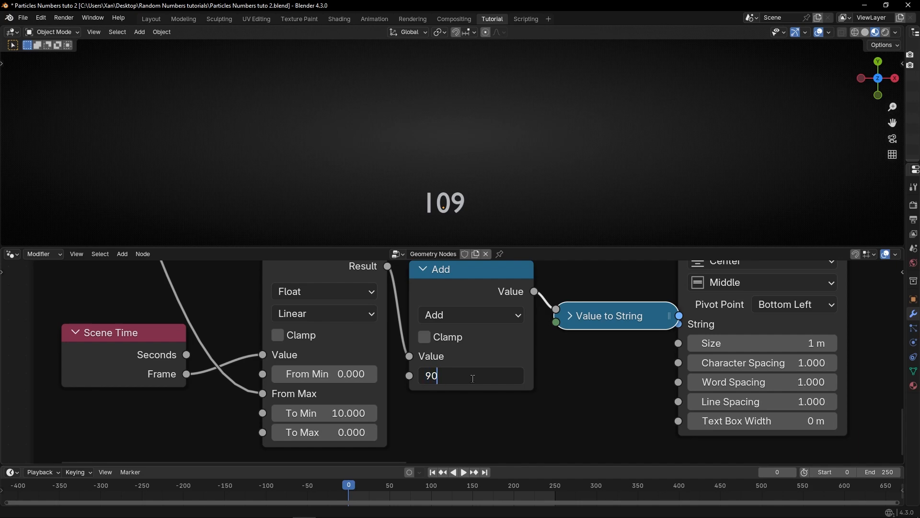
{"action": "key", "text": "Return"}
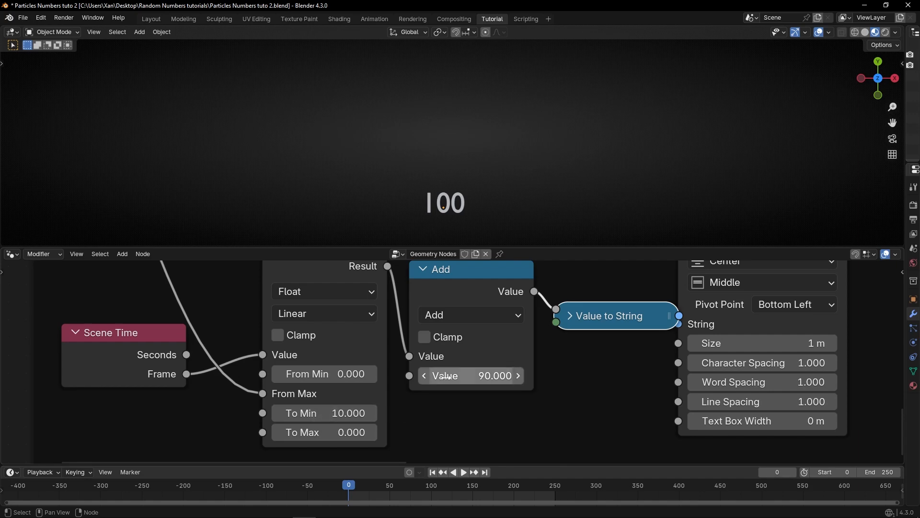
{"action": "key", "text": "space"}
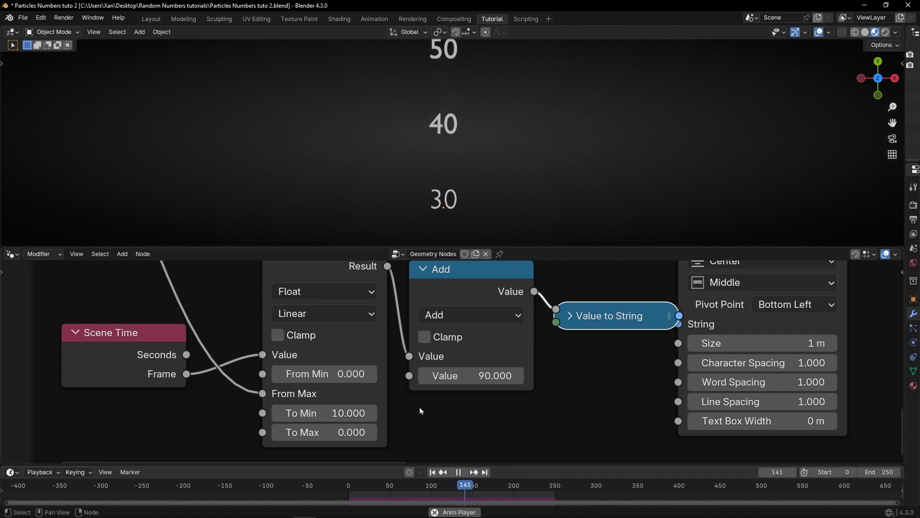
Step: Examine the whole Geometry Nodes tree while the simulation plays
{"action": "scroll", "coordinate": [445, 419], "scroll_direction": "down", "scroll_amount": 4}
{"action": "scroll", "coordinate": [457, 410], "scroll_direction": "down", "scroll_amount": 5}
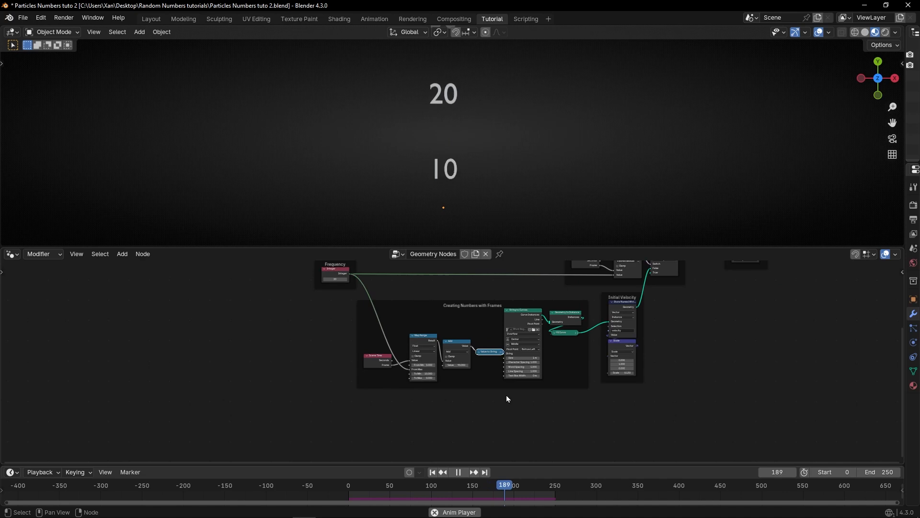
{"action": "middle_click_drag", "start_coordinate": [567, 366], "coordinate": [500, 384]}
{"action": "scroll", "coordinate": [455, 416], "scroll_direction": "down", "scroll_amount": 1}
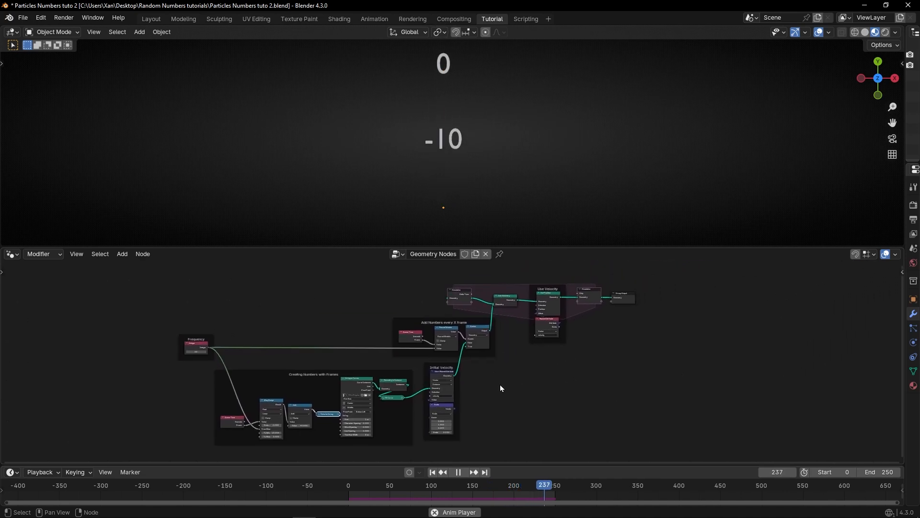